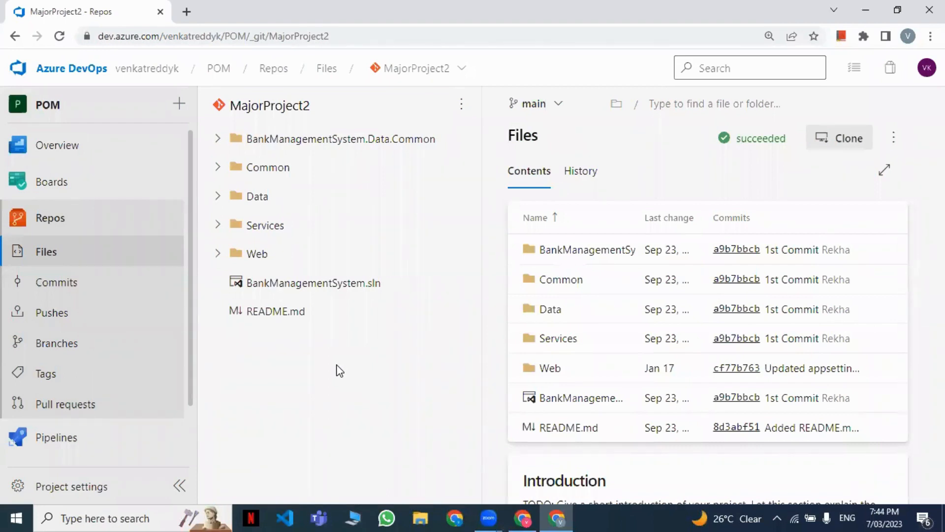
# Step: Switch to Slack and open the account owner's own notes conversation in the direct messages
pyautogui.click(162, 517)
pyautogui.write('s')
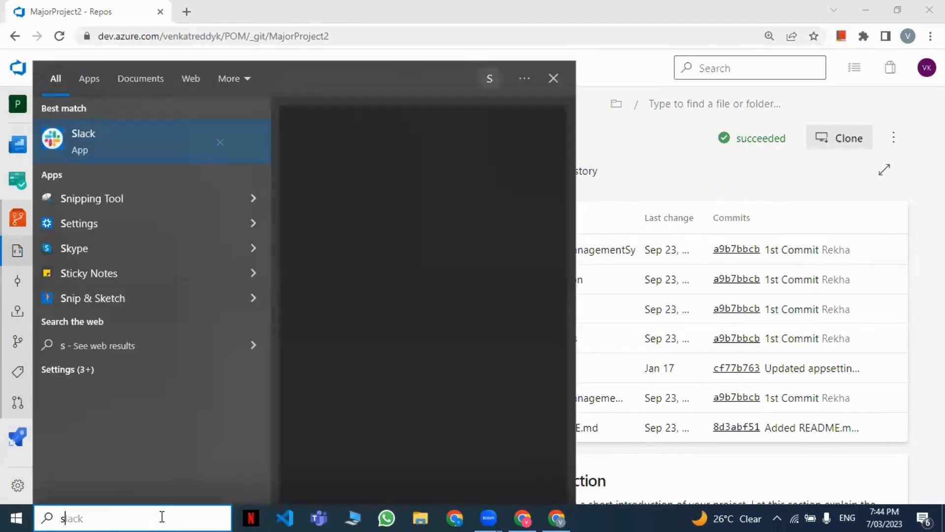
pyautogui.write('l')
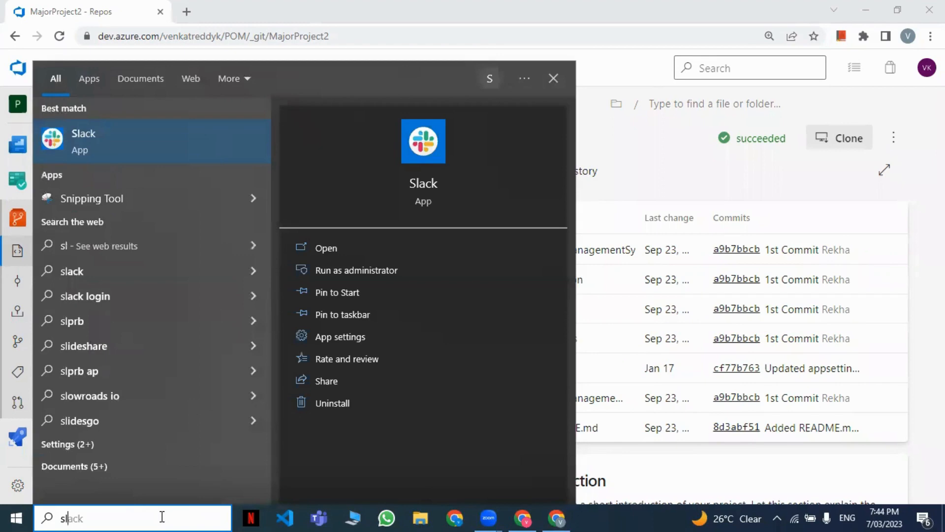
pyautogui.press('Escape')
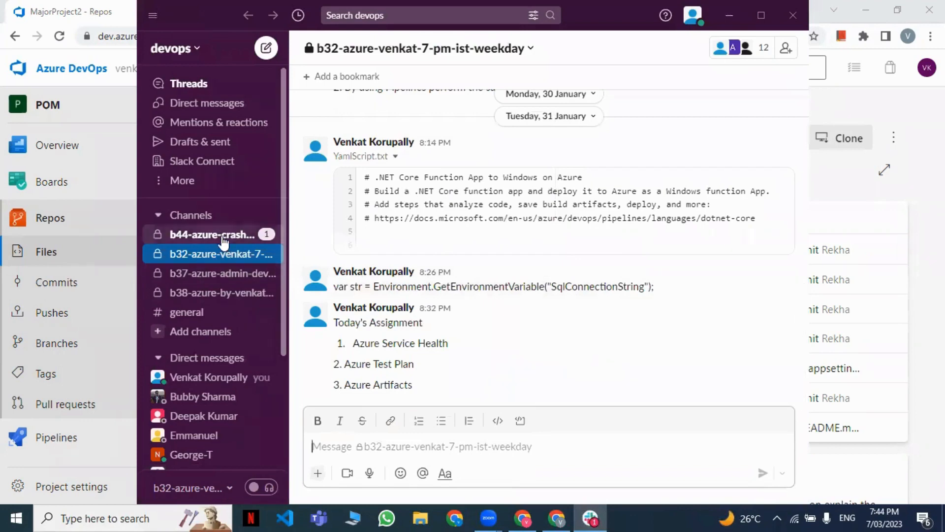
pyautogui.scroll(-3, 234, 379)
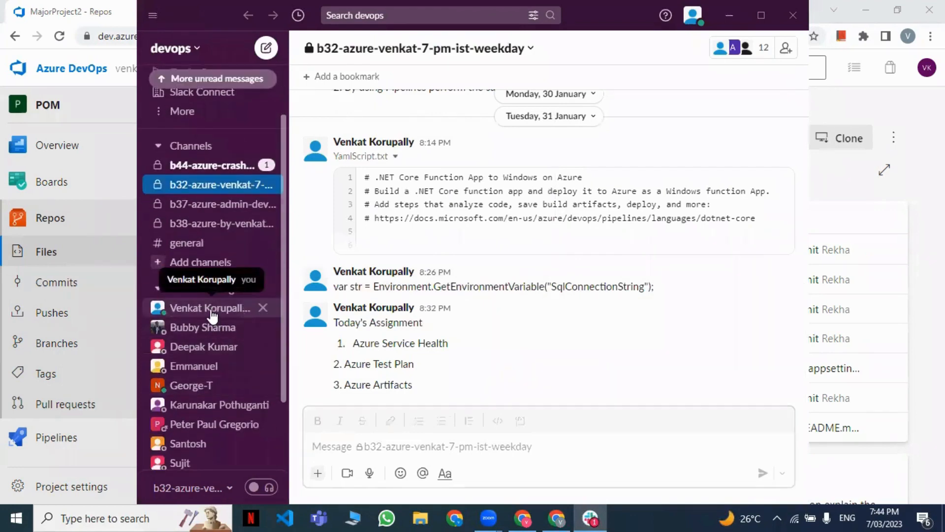
pyautogui.click(212, 310)
# Step: Find the 15 November 2022 message in the notes conversation and open its forms.office.com link
pyautogui.scroll(10, 443, 295)
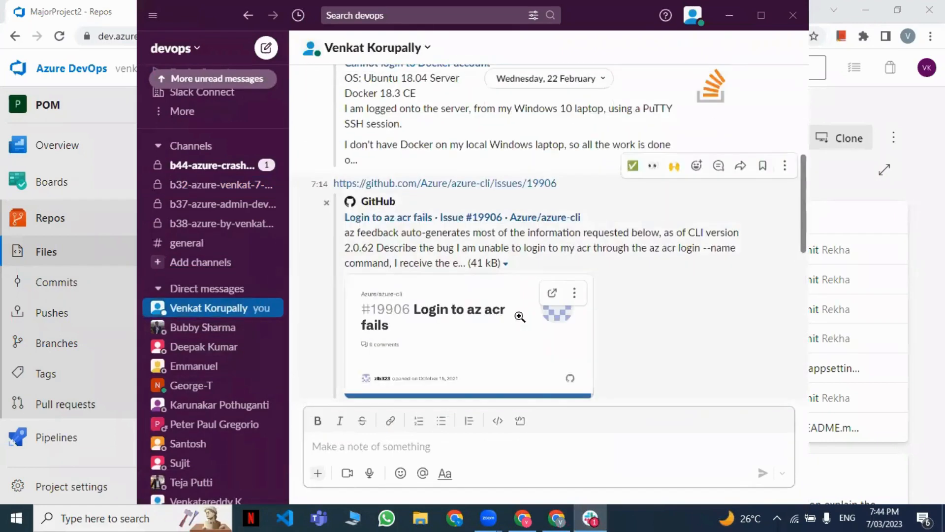
pyautogui.scroll(5, 497, 271)
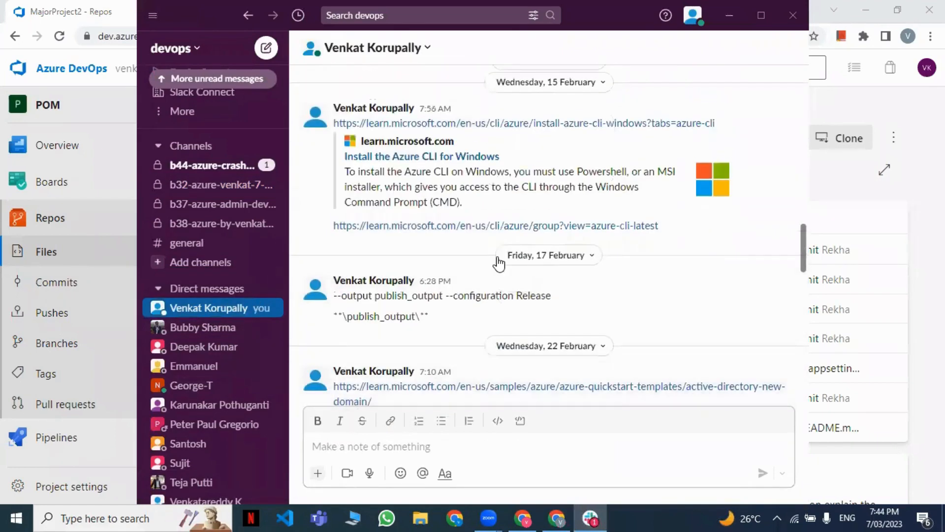
pyautogui.scroll(5, 499, 264)
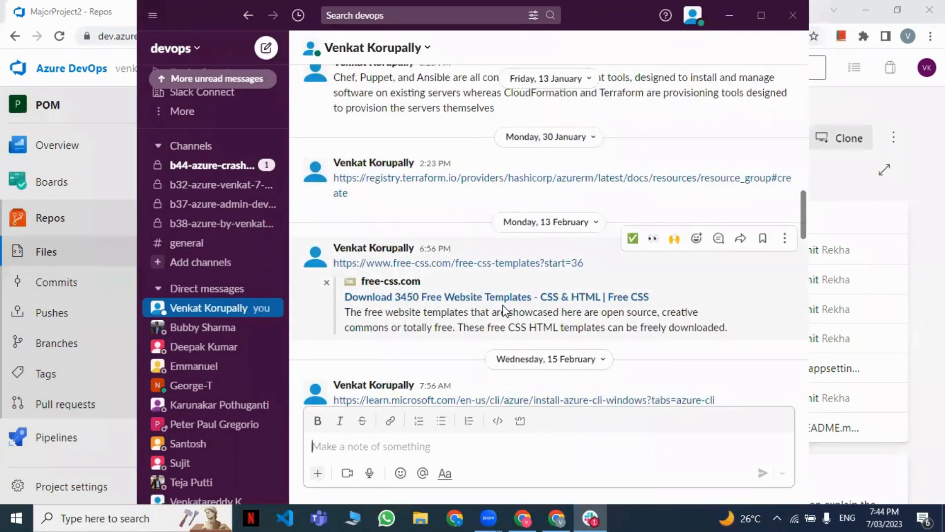
pyautogui.scroll(3, 500, 339)
pyautogui.scroll(5, 493, 359)
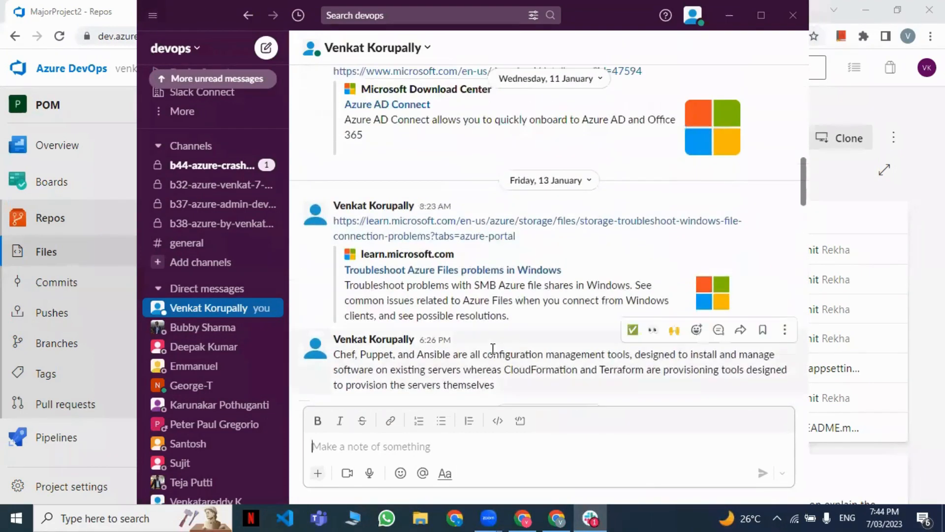
pyautogui.scroll(5, 492, 352)
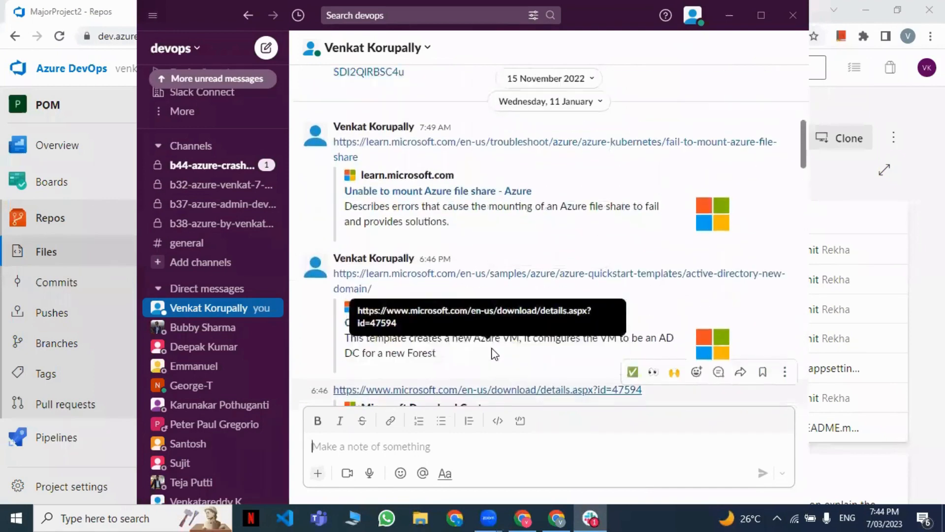
pyautogui.scroll(5, 477, 339)
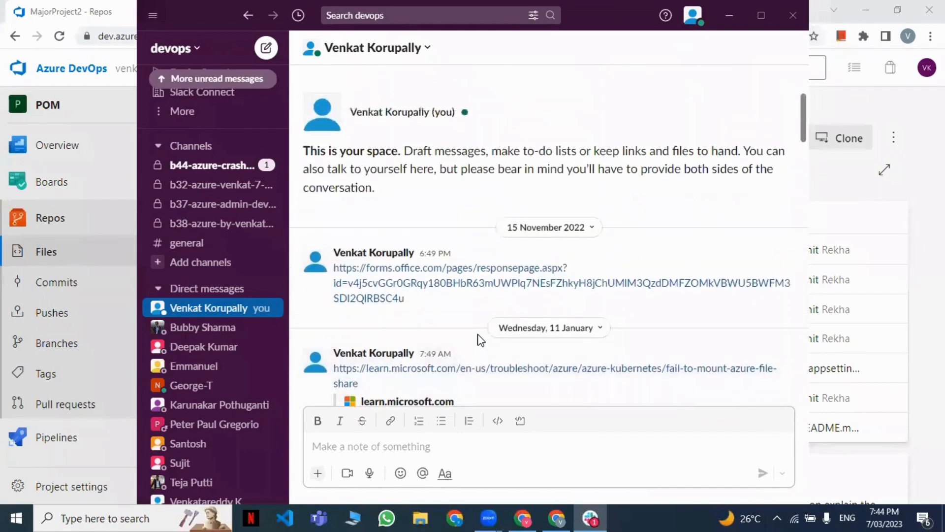
pyautogui.click(450, 284)
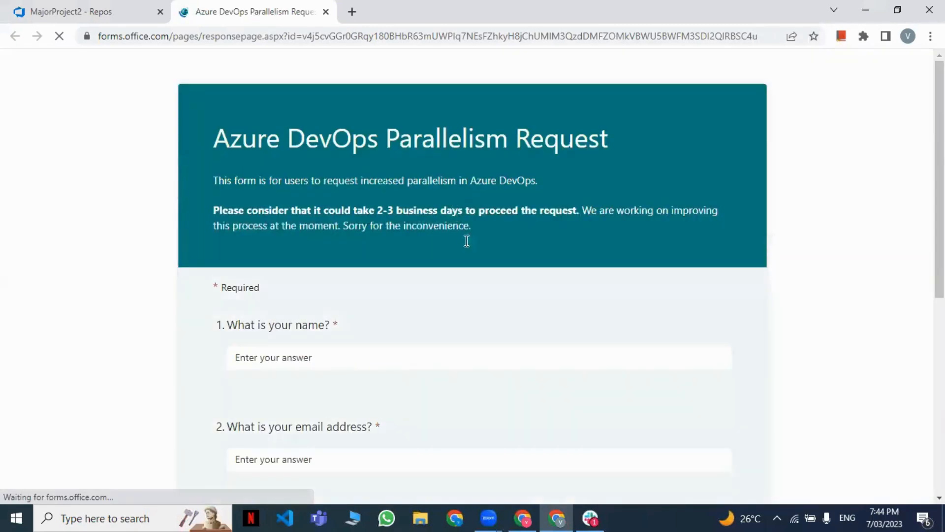
# Step: Review the Azure DevOps Parallelism Request form's introduction and four questions, then close the form without filling it in
pyautogui.scroll(-8, 450, 271)
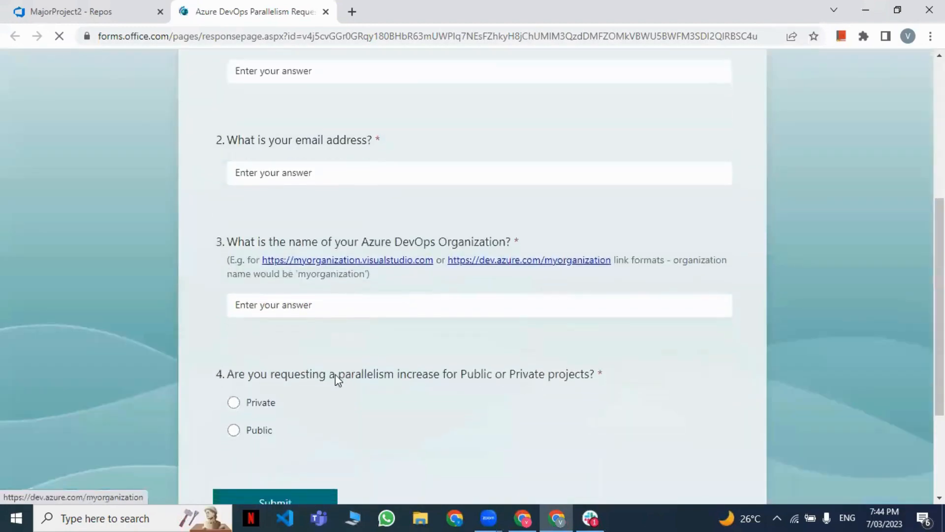
pyautogui.scroll(5, 407, 246)
pyautogui.click(384, 215)
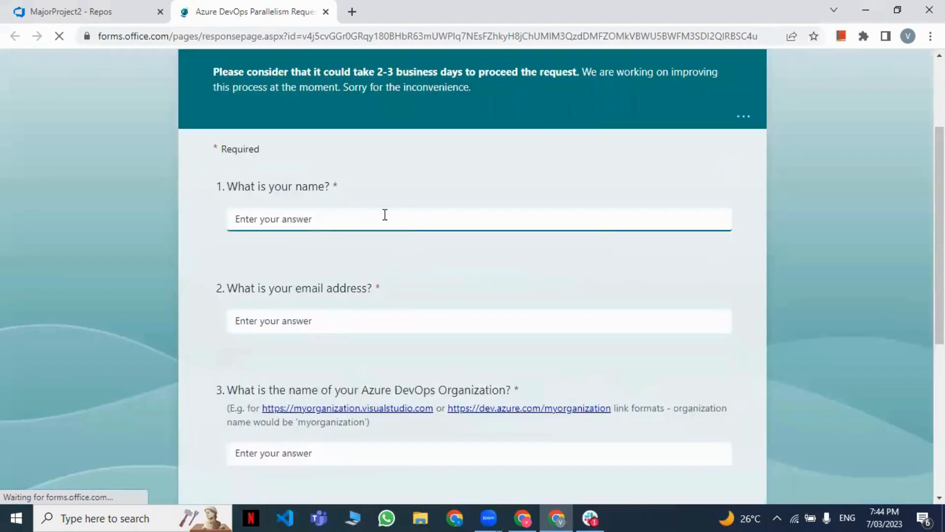
pyautogui.scroll(3, 426, 270)
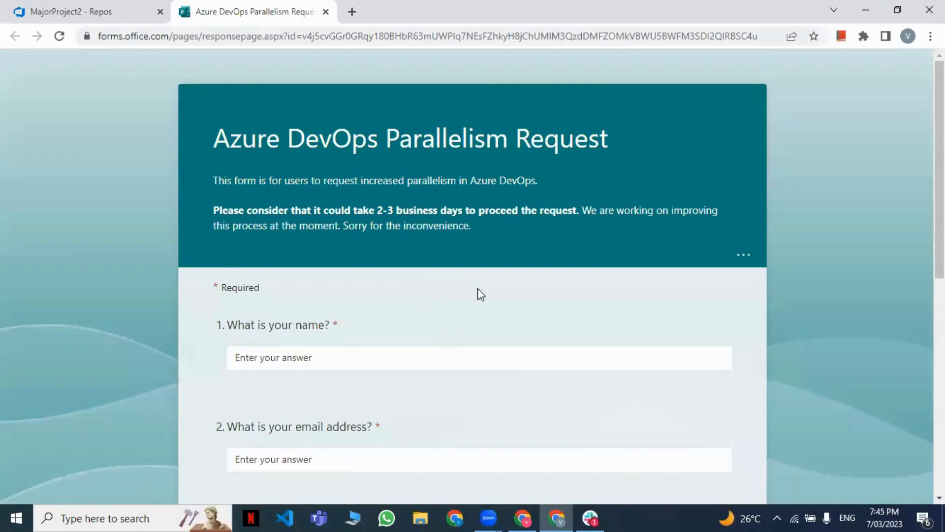
pyautogui.moveTo(226, 138); pyautogui.dragTo(671, 164)
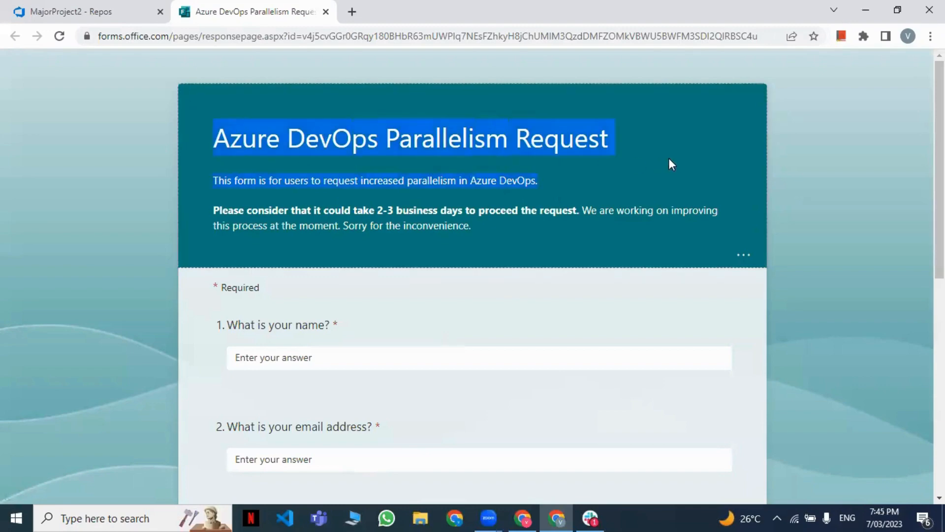
pyautogui.click(639, 148)
pyautogui.scroll(-4, 471, 258)
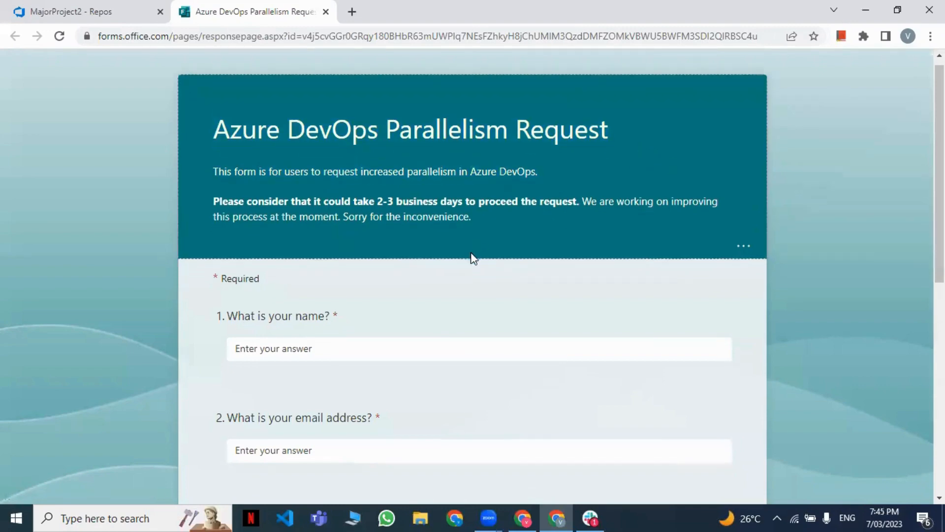
pyautogui.click(471, 252)
pyautogui.scroll(-4, 453, 272)
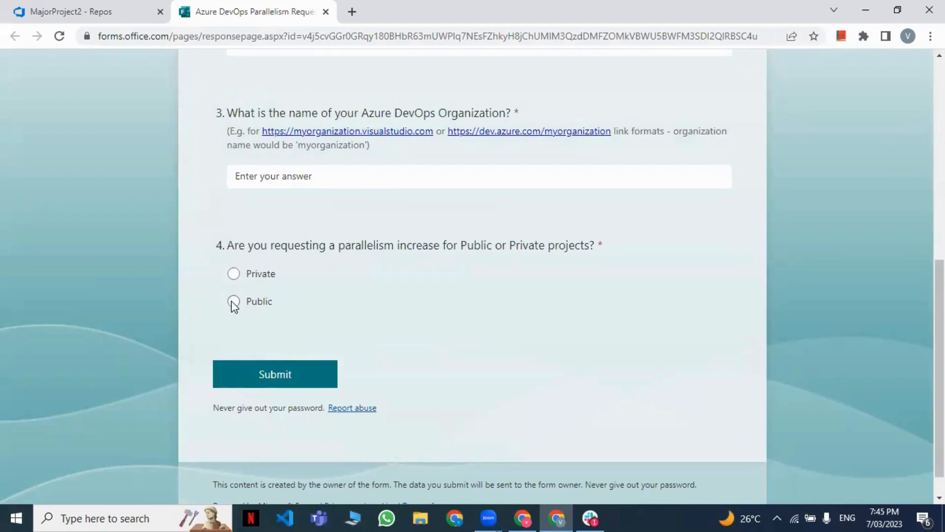
pyautogui.scroll(3, 368, 312)
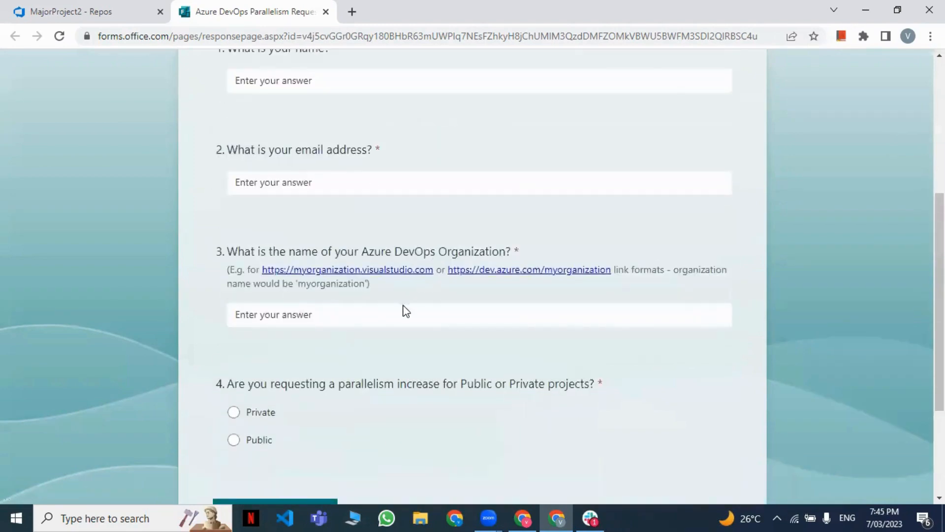
pyautogui.scroll(4, 389, 276)
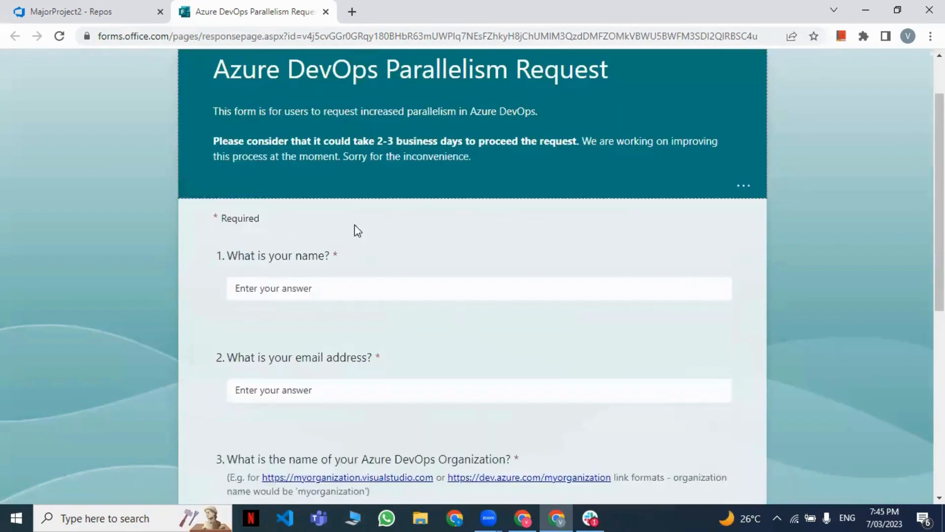
pyautogui.click(328, 13)
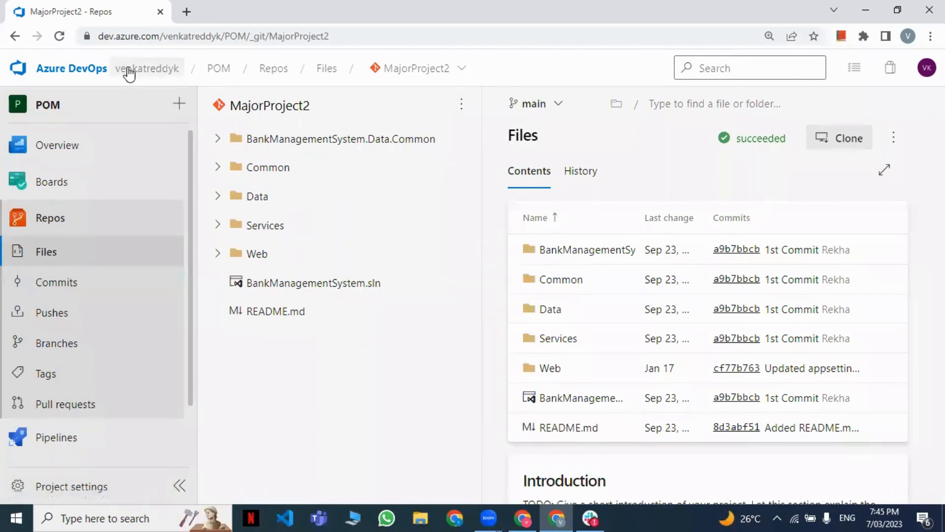
# Step: Open the Azure DevOps organization's settings and display its installed extensions
pyautogui.click(95, 70)
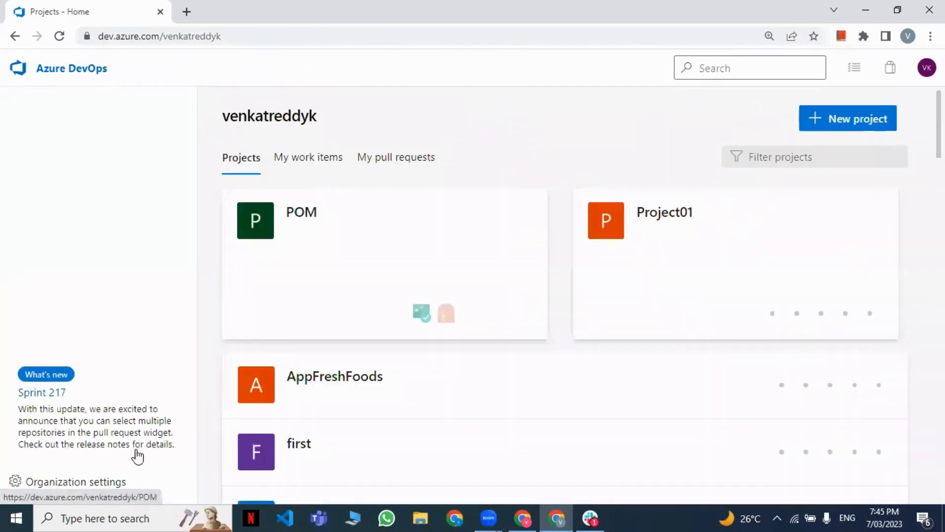
pyautogui.click(57, 488)
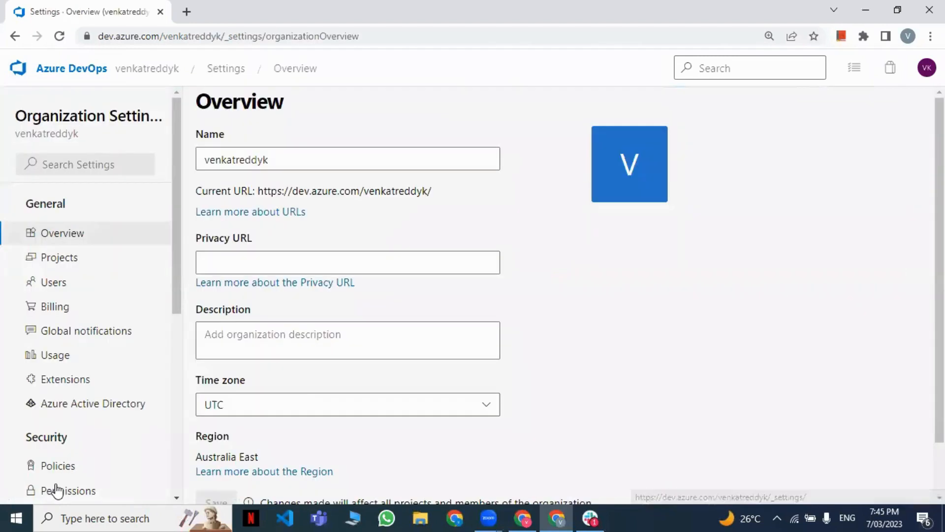
pyautogui.scroll(-2, 130, 368)
pyautogui.click(75, 294)
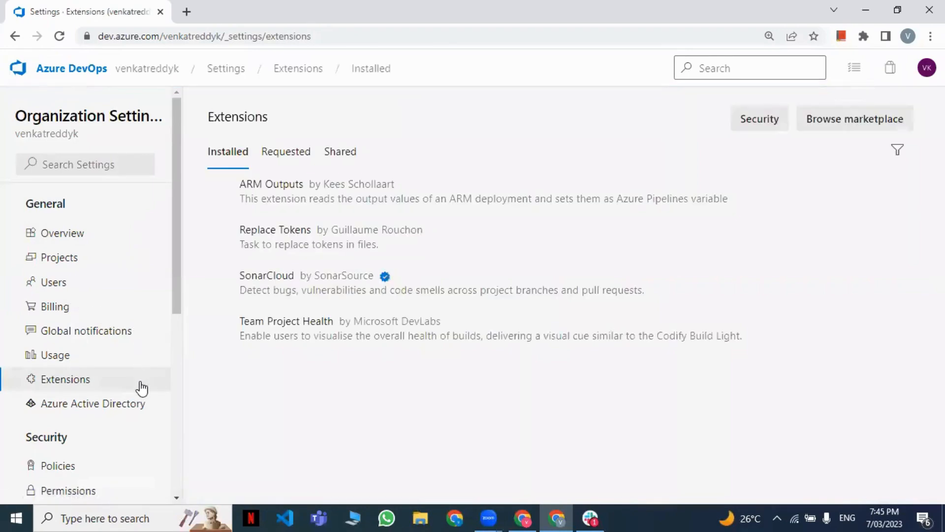
pyautogui.click(291, 158)
pyautogui.click(231, 161)
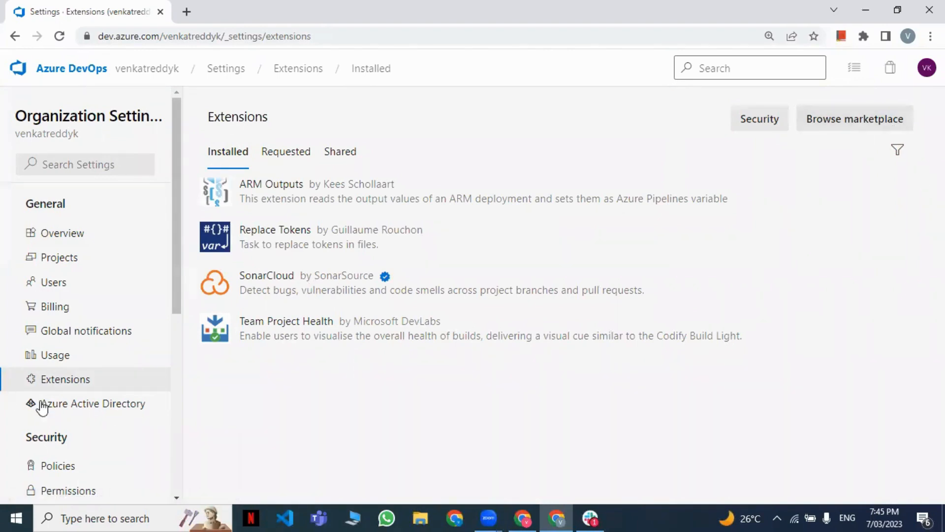
# Step: Search the extension marketplace for "sonar cloud" and view the SonarCloud extension's page, closing it when done
pyautogui.click(859, 130)
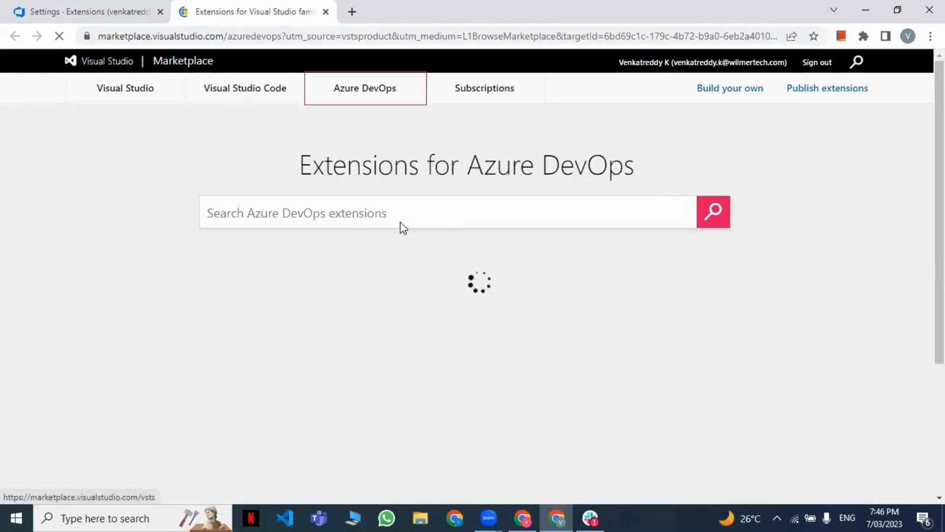
pyautogui.click(404, 221)
pyautogui.write('sonar cloud')
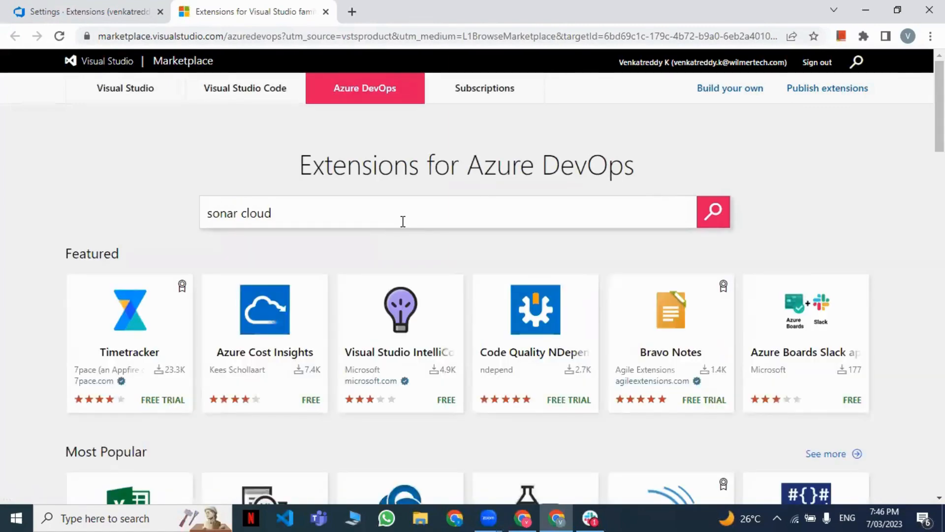
pyautogui.click(712, 214)
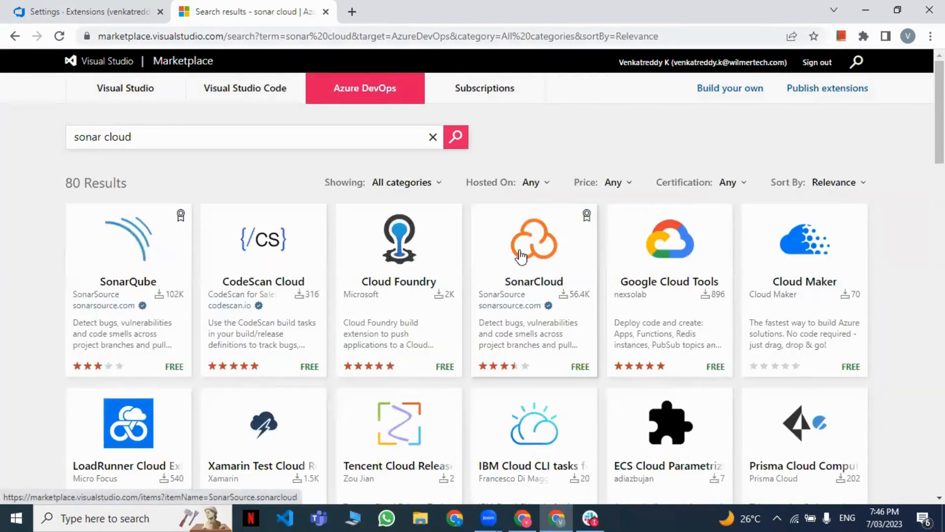
pyautogui.click(548, 248)
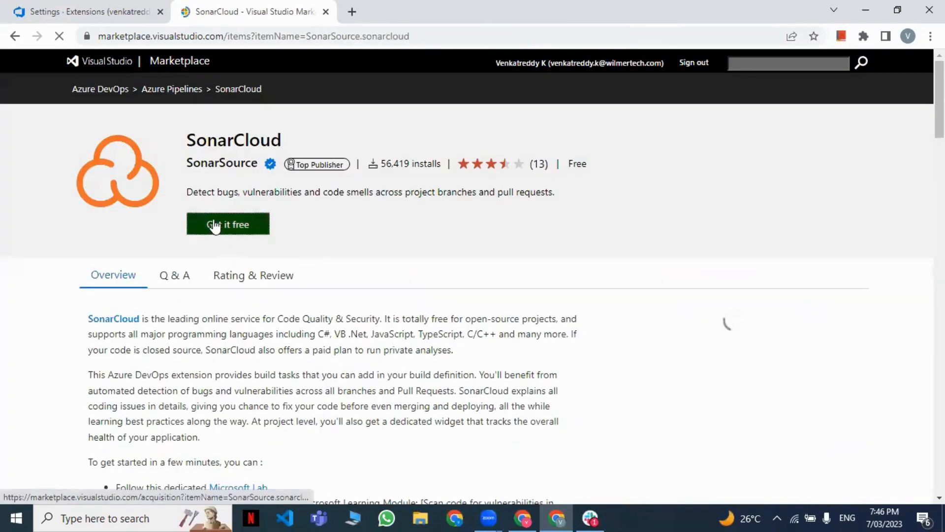
pyautogui.hotkey('ctrl', 'w')
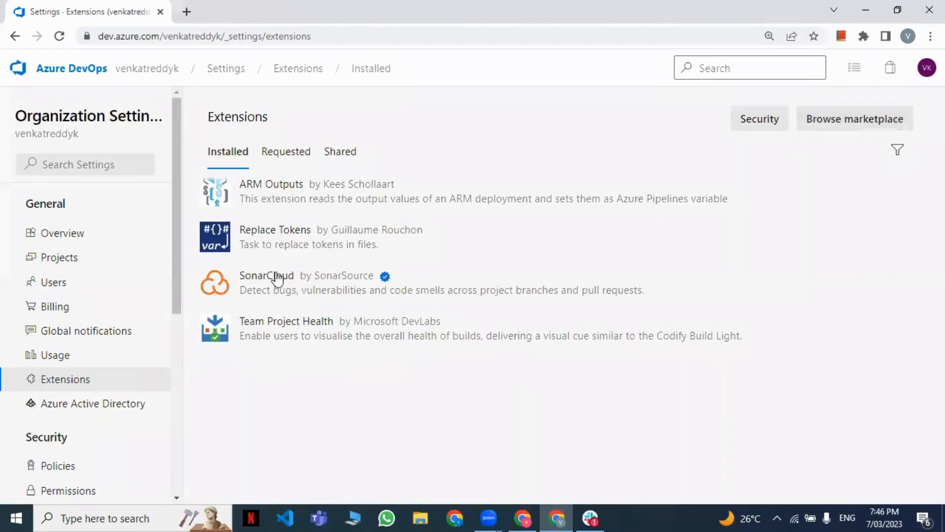
# Step: Return to the organization's project list and open the POM project's settings
pyautogui.click(16, 36)
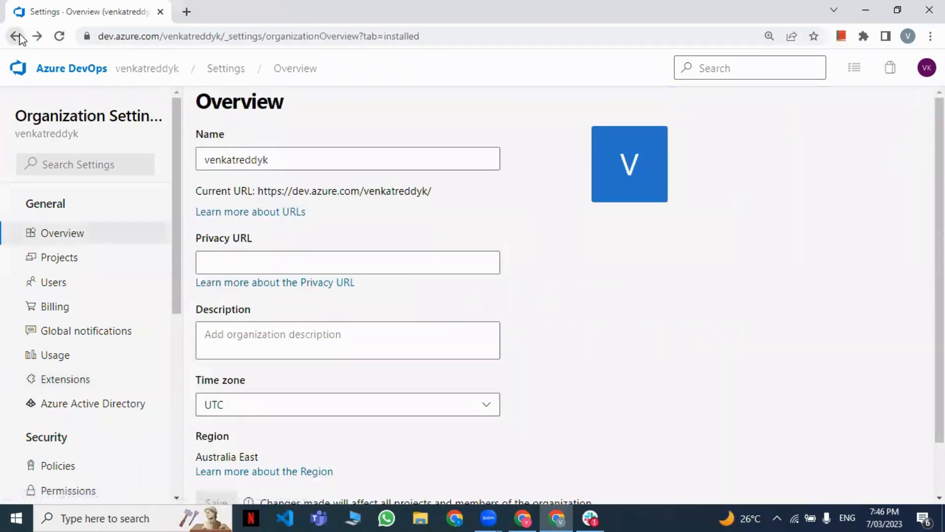
pyautogui.click(17, 37)
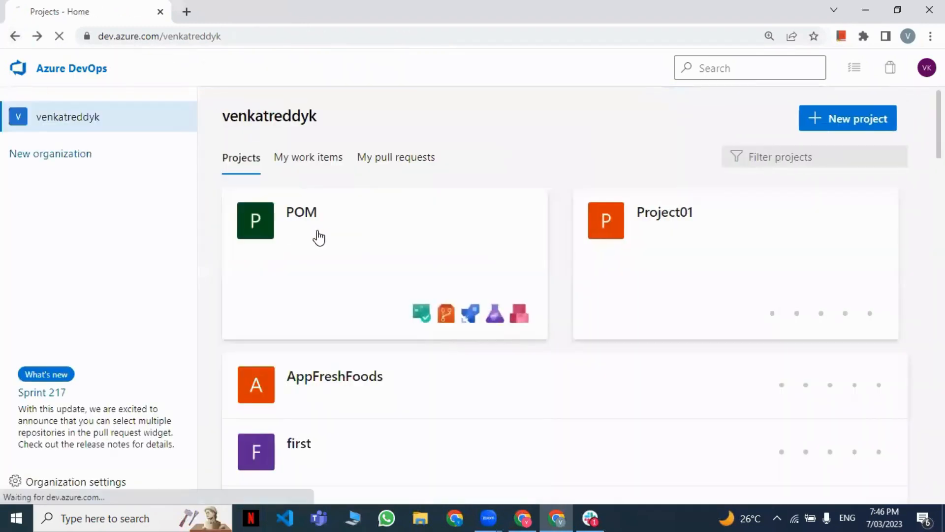
pyautogui.click(317, 240)
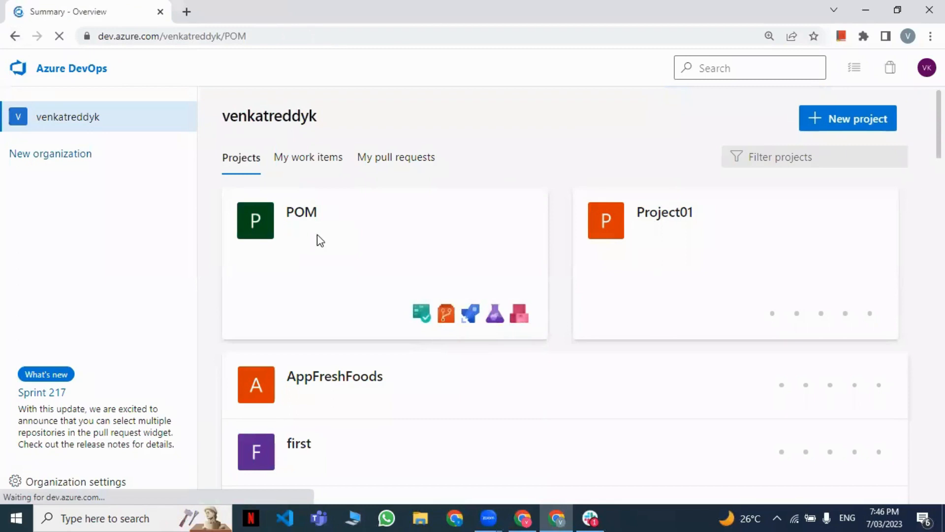
pyautogui.click(71, 309)
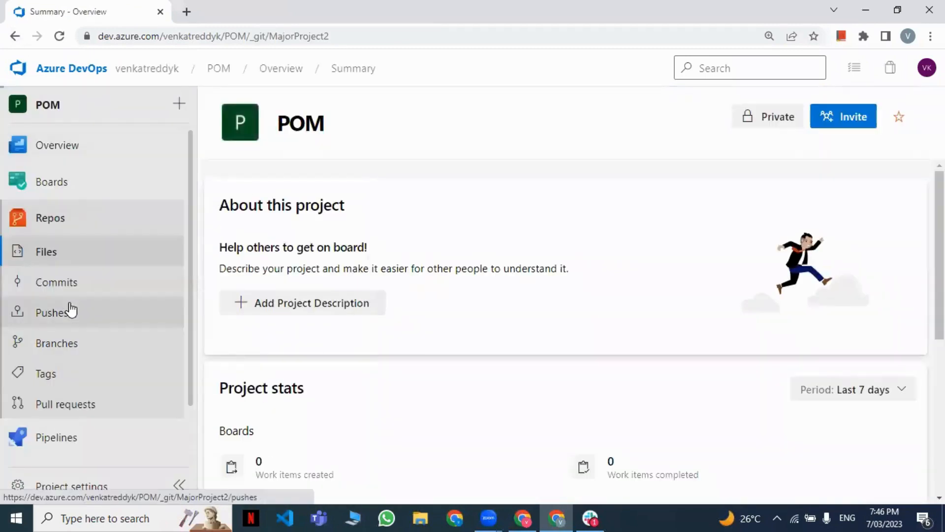
pyautogui.scroll(-1, 138, 375)
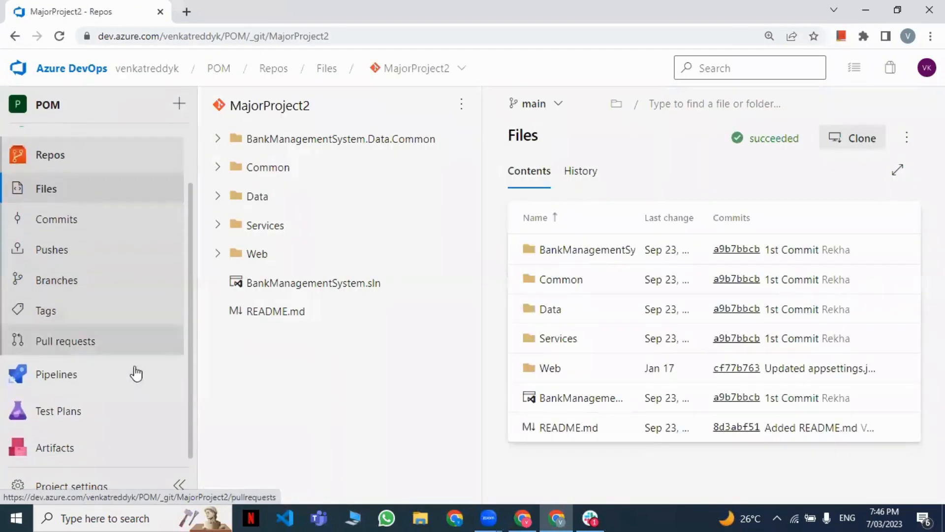
pyautogui.click(58, 487)
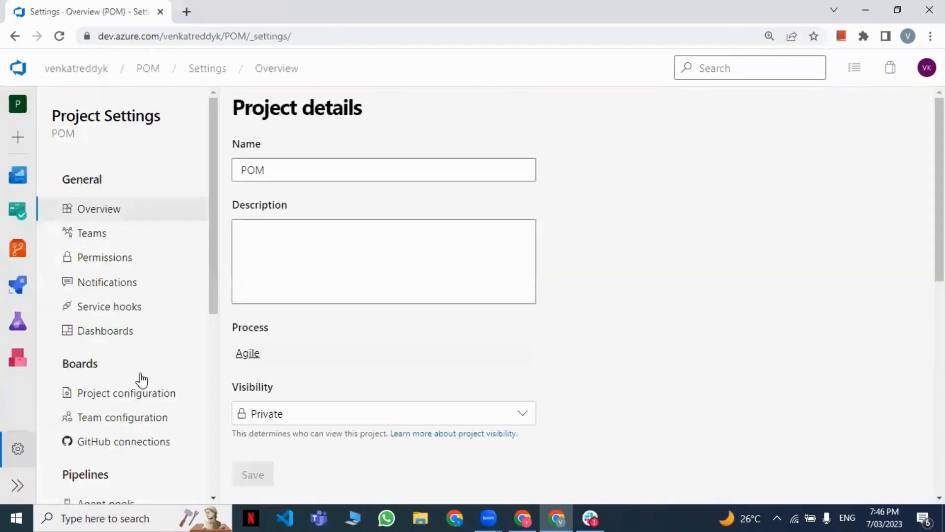
# Step: Open the SonarC connection from the project's service connections and review its edit form, including the SonarCloud Token field
pyautogui.scroll(-5, 139, 381)
pyautogui.click(128, 408)
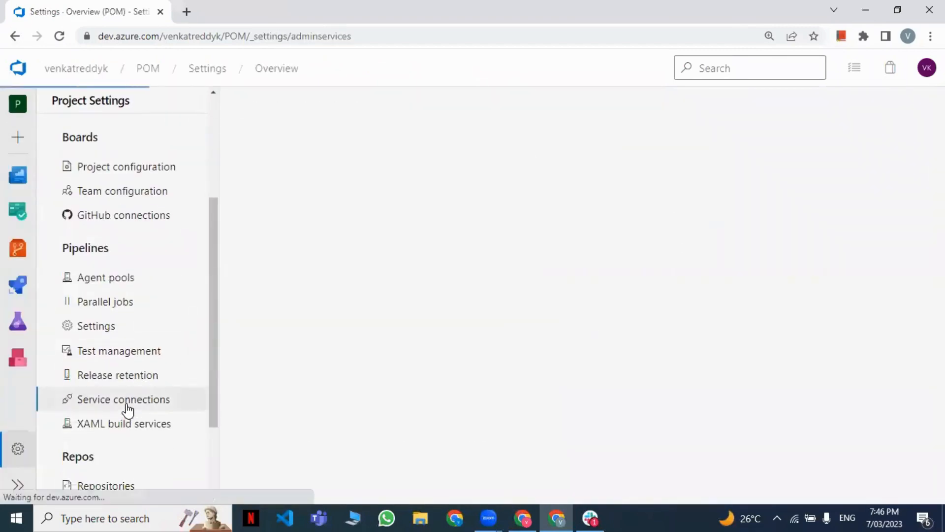
pyautogui.scroll(-4, 483, 348)
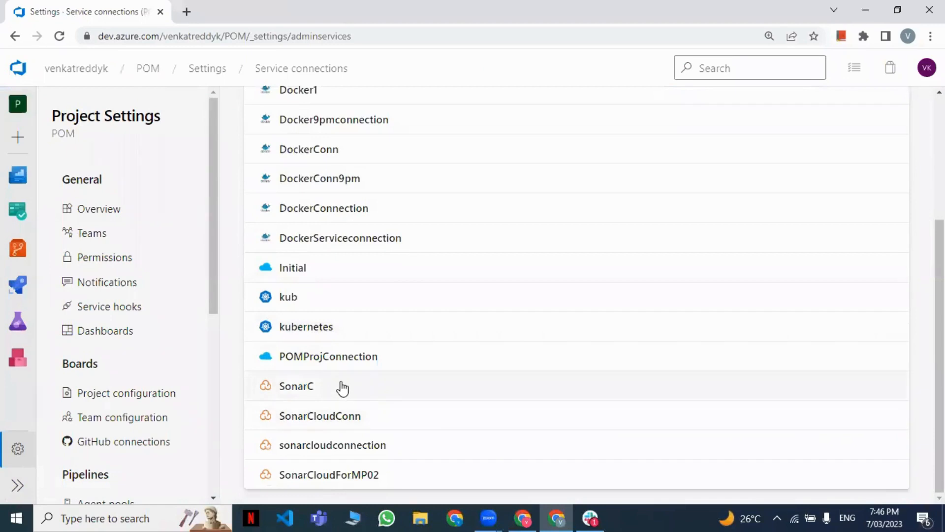
pyautogui.click(339, 389)
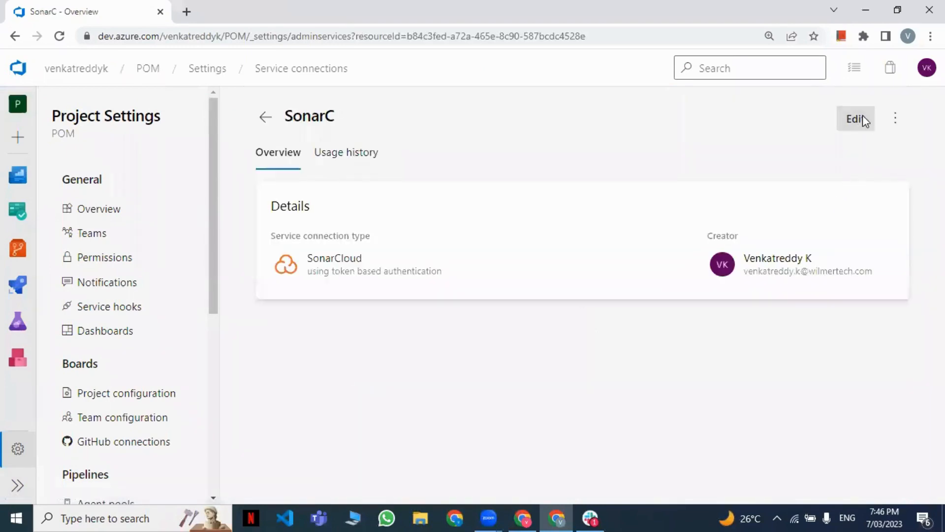
pyautogui.click(857, 119)
pyautogui.scroll(-1, 731, 271)
pyautogui.scroll(1, 731, 272)
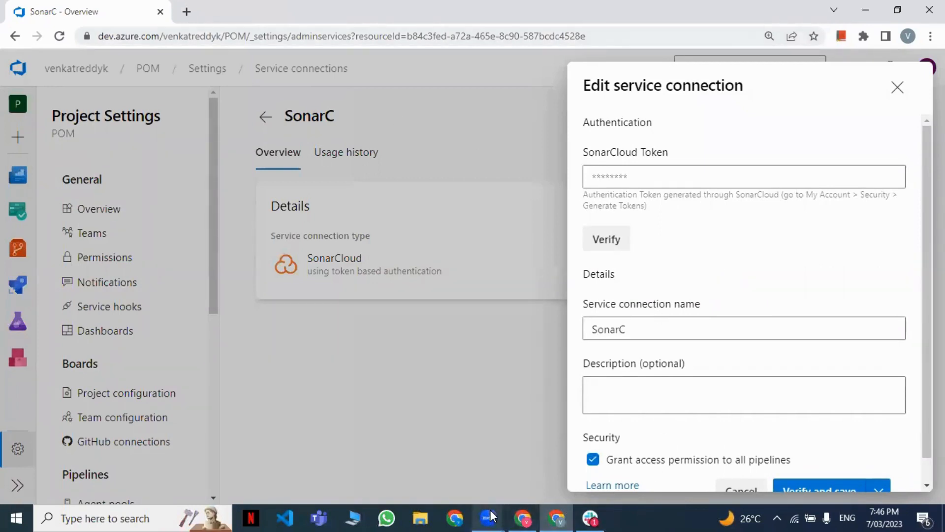
# Step: Switch to the browser window showing DotnetCoreProject and open sonarcloud.io in a new tab
pyautogui.click(522, 518)
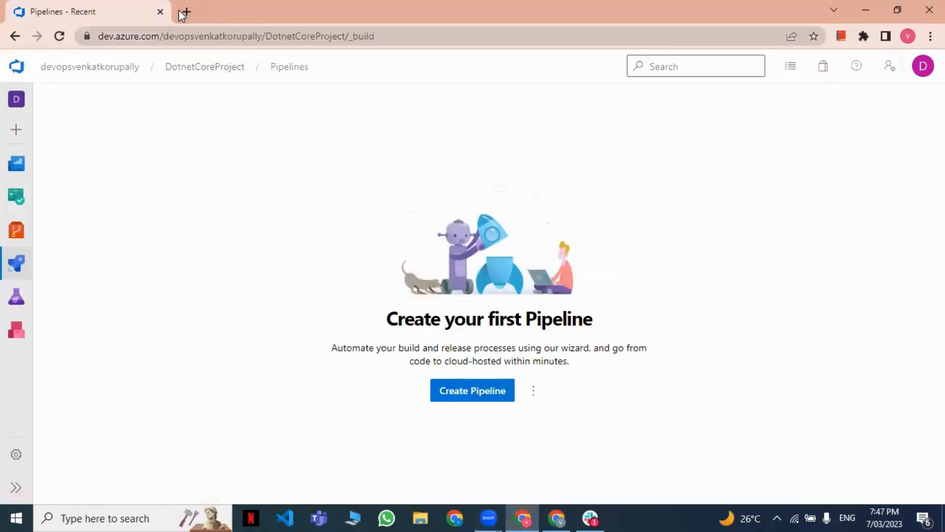
pyautogui.click(180, 12)
pyautogui.write('sonar')
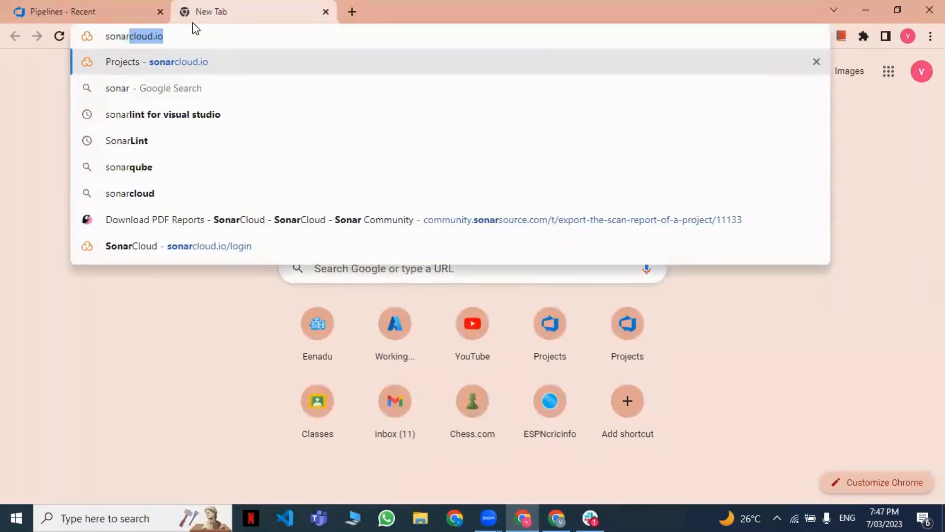
pyautogui.press('Return')
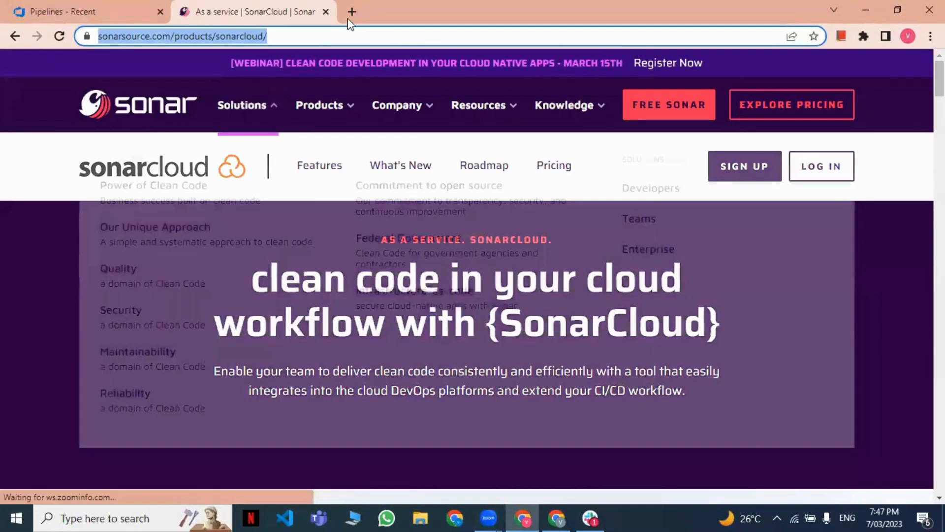
# Step: Enter sonarcloud.io as an address in a new tab, copy it, and close that tab without loading the site
pyautogui.click(352, 11)
pyautogui.write('sonarcloud.io')
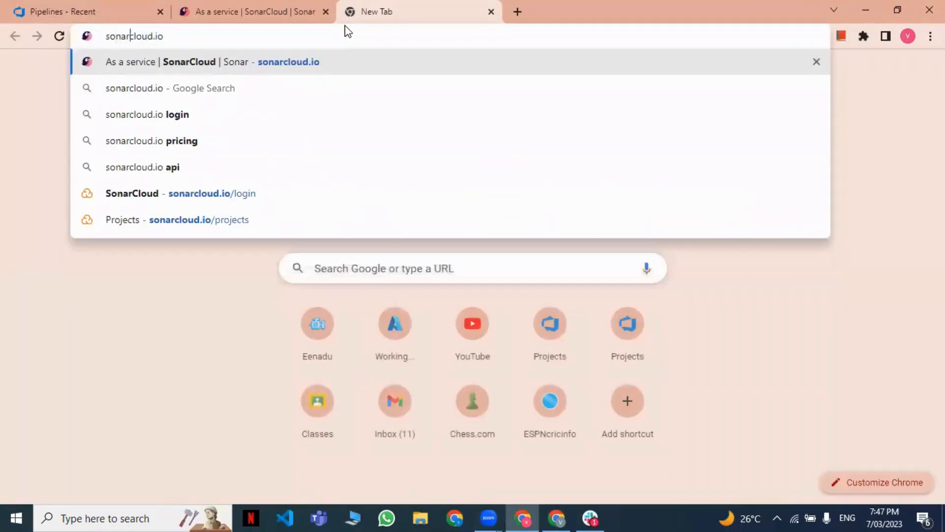
pyautogui.press('Home')
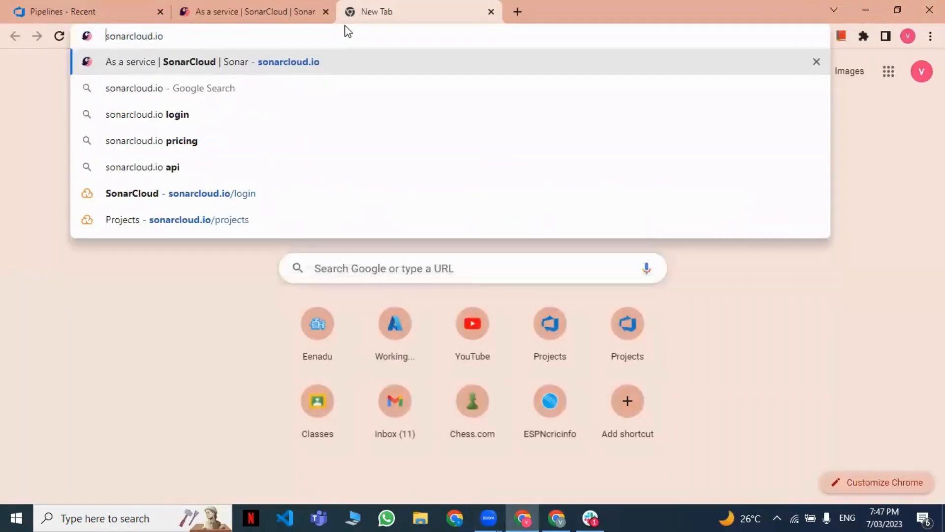
pyautogui.hotkey('shift', 'Right')
pyautogui.hotkey('shift', 'Right')
pyautogui.hotkey('shift', 'Right')
pyautogui.hotkey('shift', 'Right')
pyautogui.hotkey('shift', 'Right')
pyautogui.hotkey('shift', 'Right')
pyautogui.hotkey('shift', 'Right')
pyautogui.hotkey('shift', 'Right')
pyautogui.hotkey('shift', 'Right')
pyautogui.hotkey('shift', 'Right')
pyautogui.hotkey('shift', 'Right')
pyautogui.hotkey('shift', 'Right')
pyautogui.hotkey('shift', 'Right')
pyautogui.hotkey('ctrl', 'c')
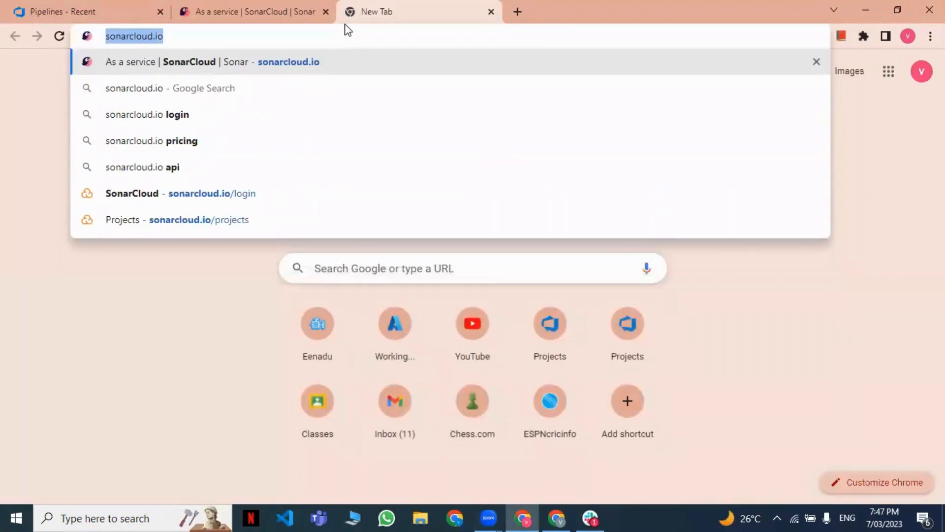
pyautogui.click(491, 10)
pyautogui.click(589, 517)
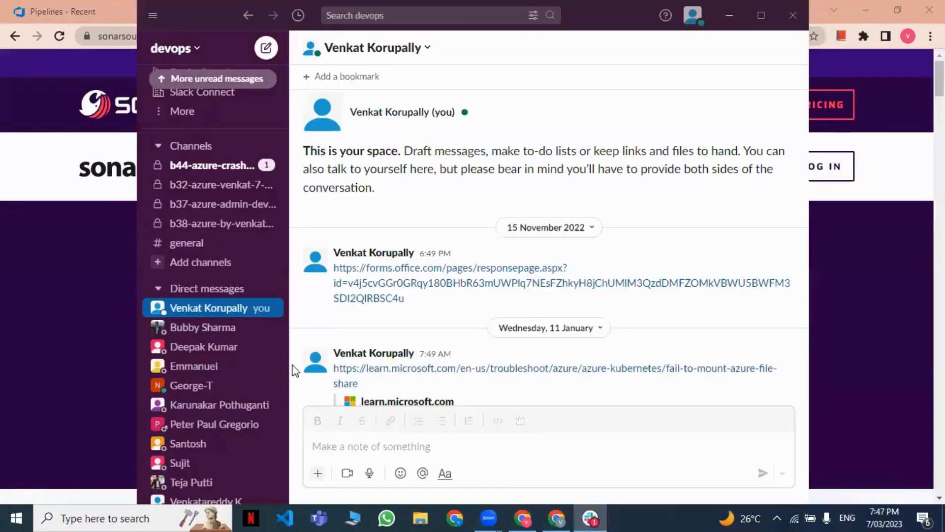
pyautogui.click(249, 173)
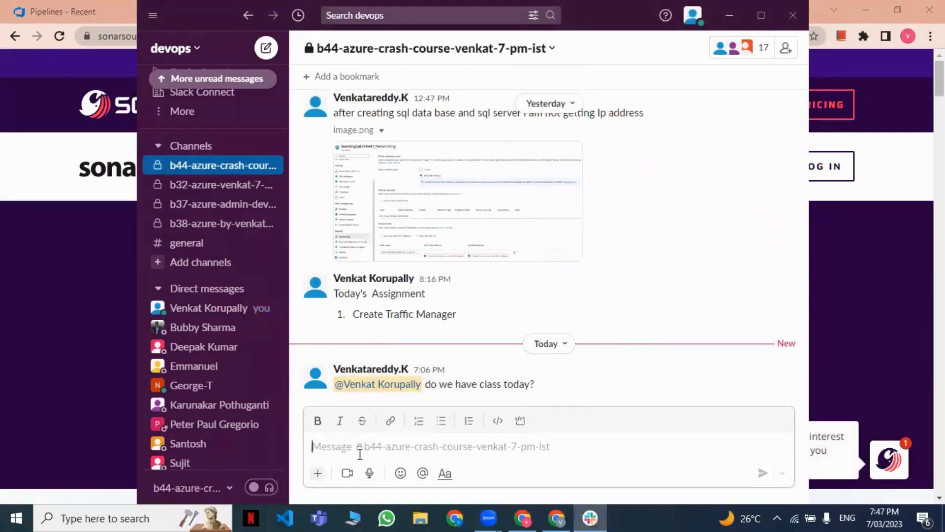
pyautogui.hotkey('ctrl', 'v')
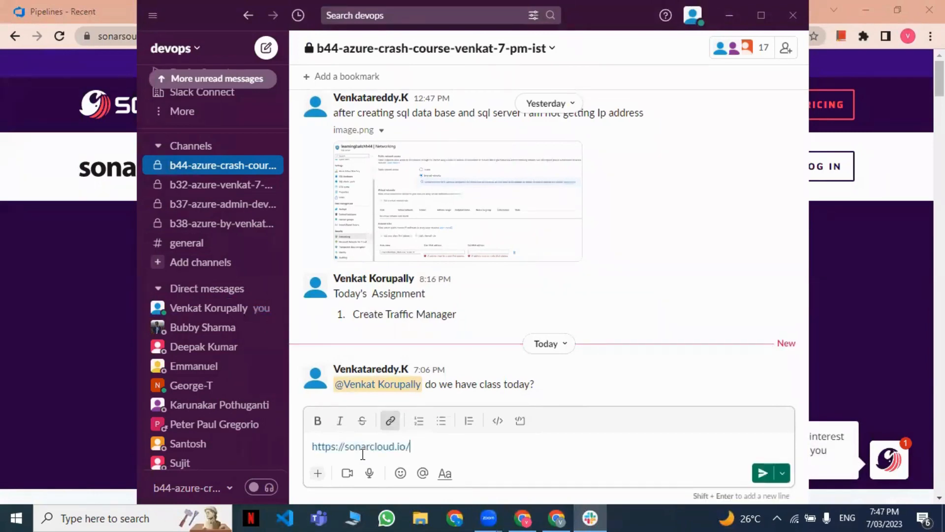
pyautogui.press('Return')
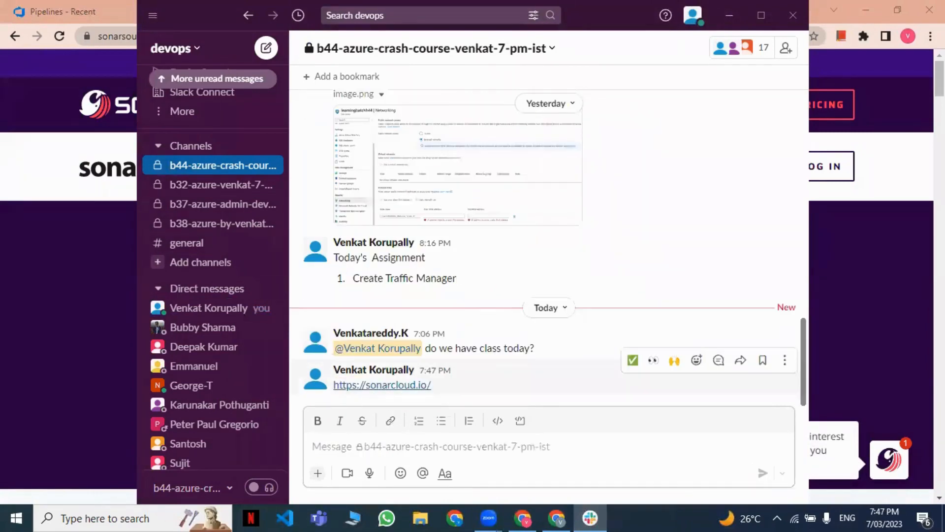
# Step: Return to the SonarCloud product page in the browser and log in to SonarCloud through Azure DevOps
pyautogui.click(364, 181)
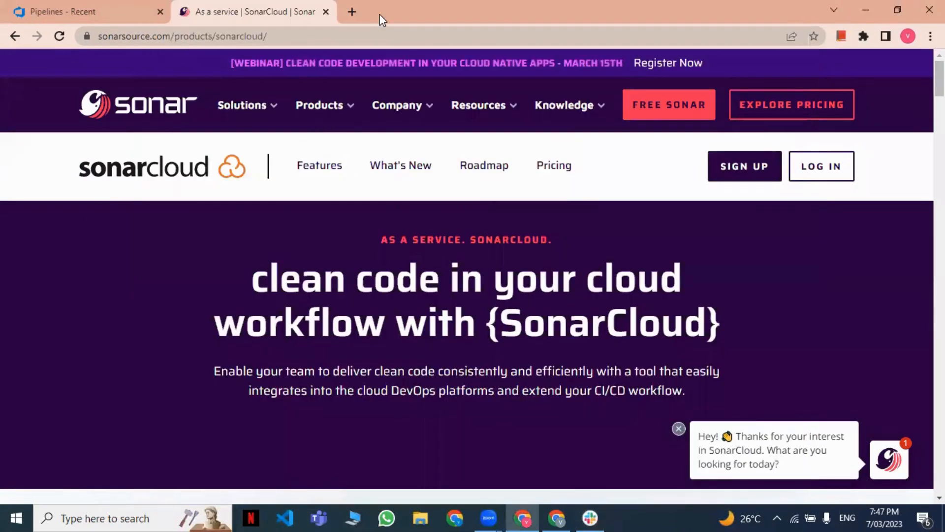
pyautogui.click(829, 168)
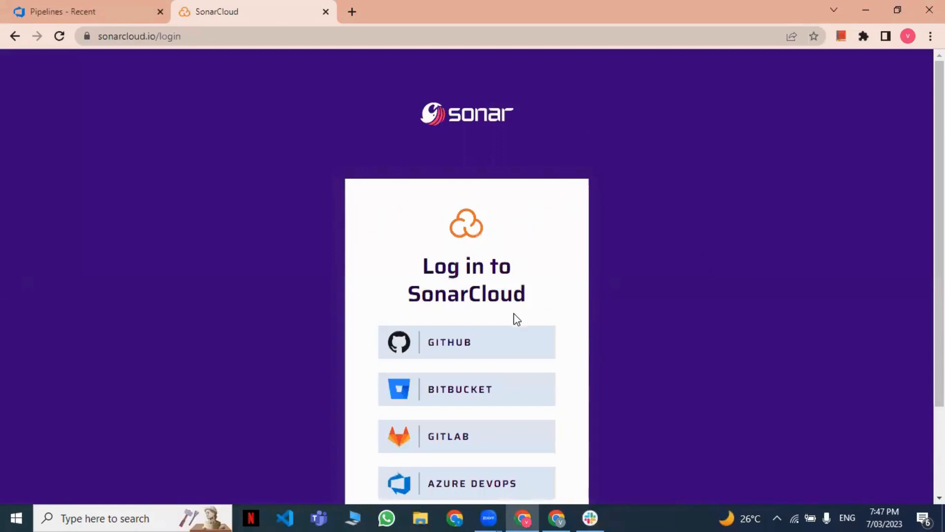
pyautogui.scroll(-2, 513, 317)
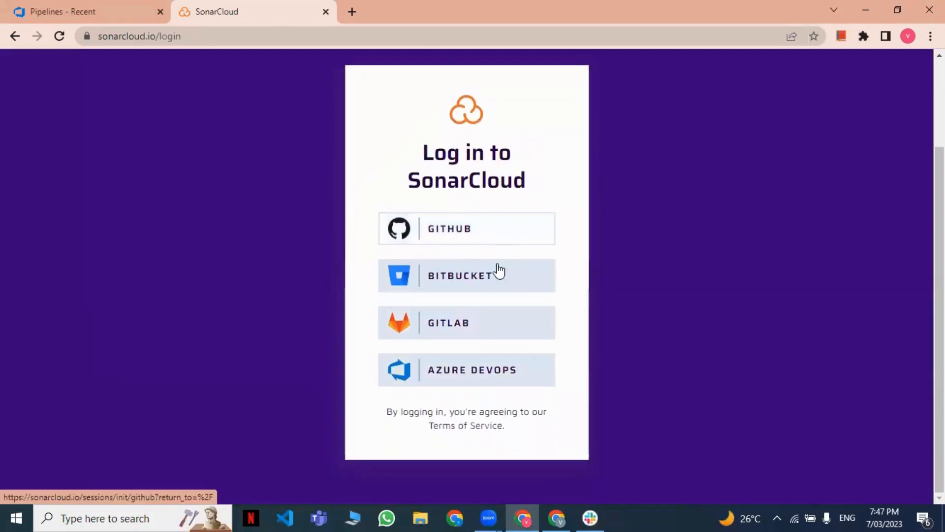
pyautogui.click(481, 382)
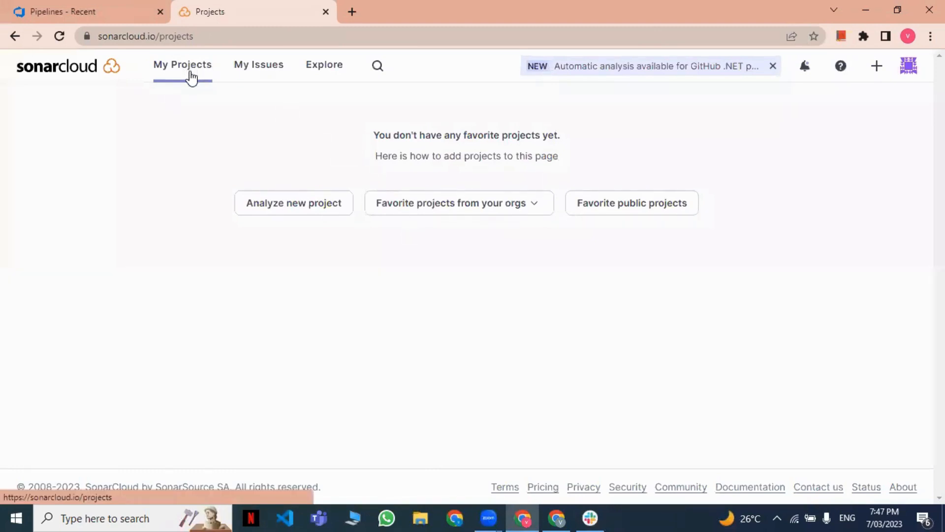
# Step: View this account's My Issues and My Projects pages, then close SonarCloud
pyautogui.click(258, 65)
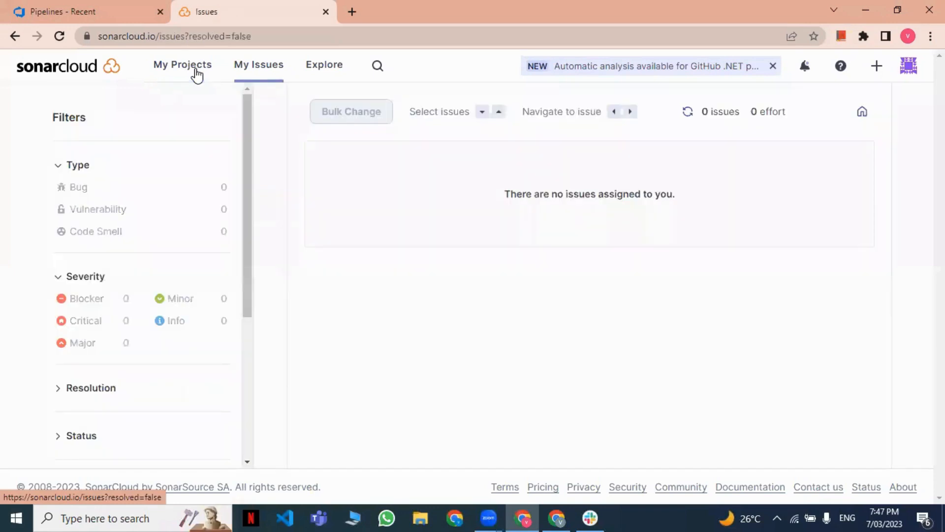
pyautogui.click(184, 77)
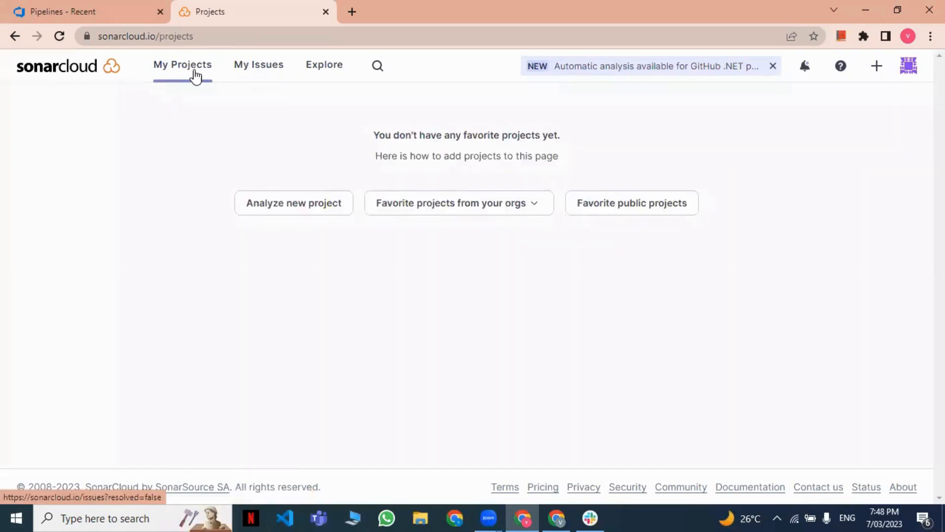
pyautogui.click(325, 12)
# Step: In the POM project's browser window, open sonarsource.com/products/sonarcloud/ and log in through Azure DevOps with the work Microsoft account
pyautogui.click(558, 517)
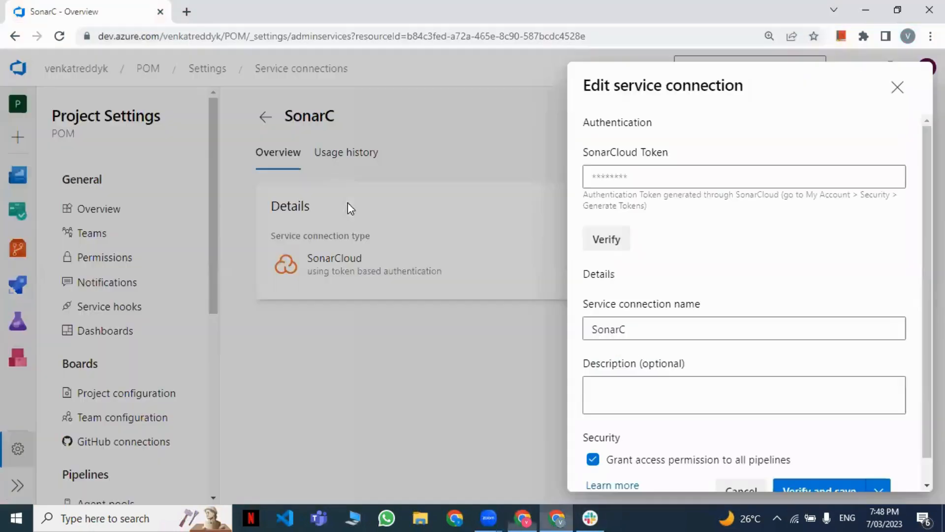
pyautogui.hotkey('ctrl', 't')
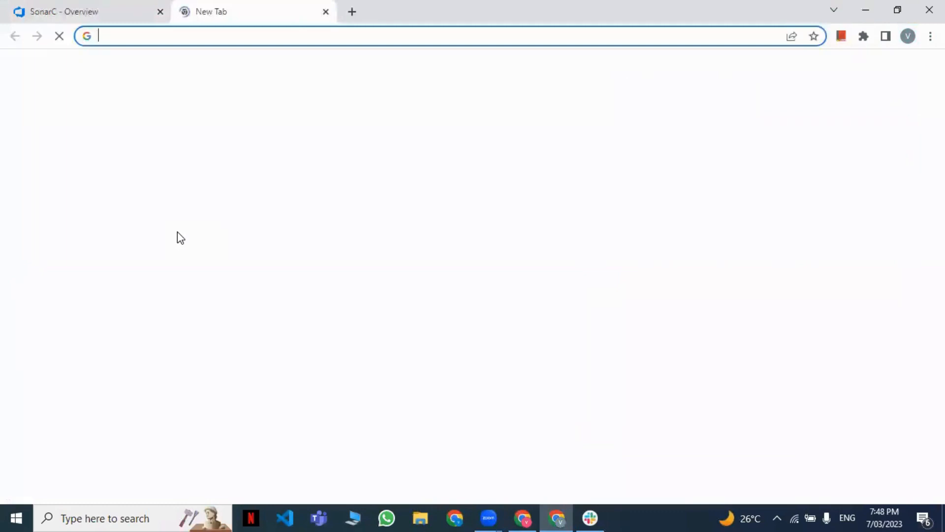
pyautogui.write('sonarsource.com/products/sonarcloud/')
pyautogui.press('Return')
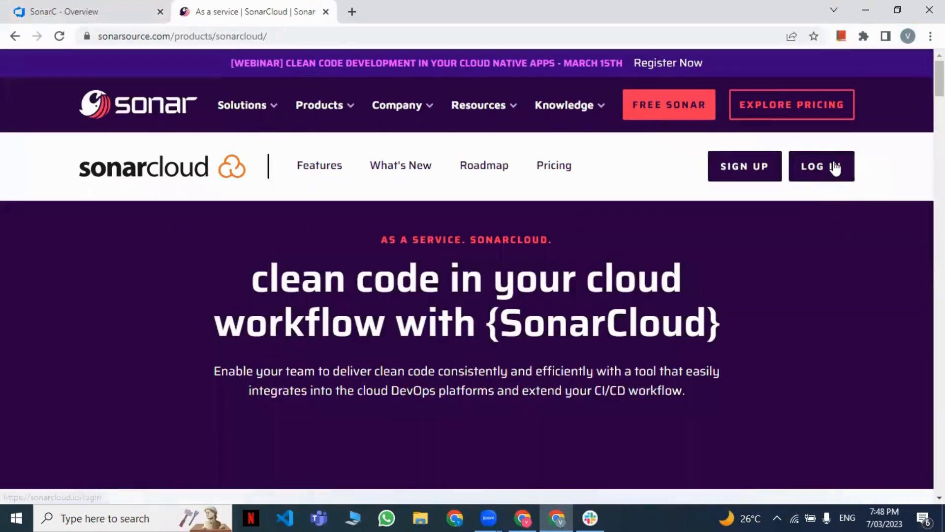
pyautogui.click(836, 179)
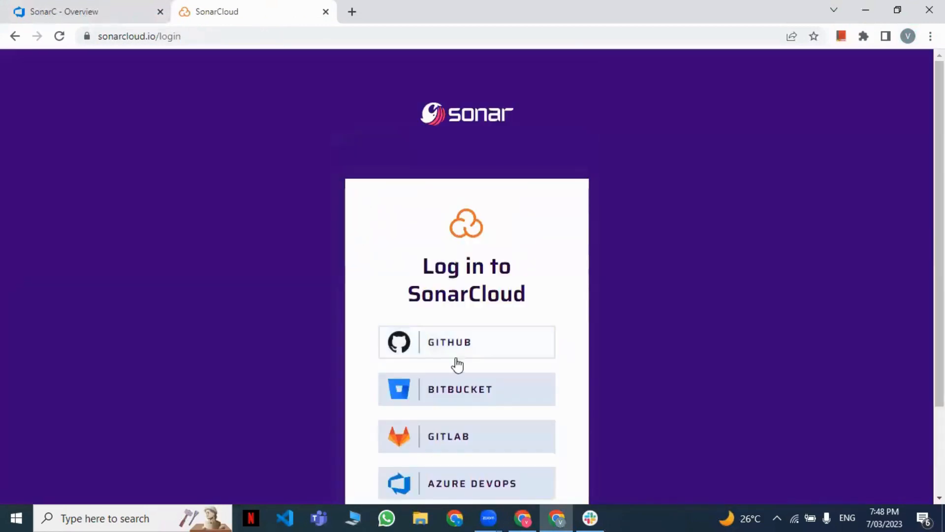
pyautogui.click(474, 381)
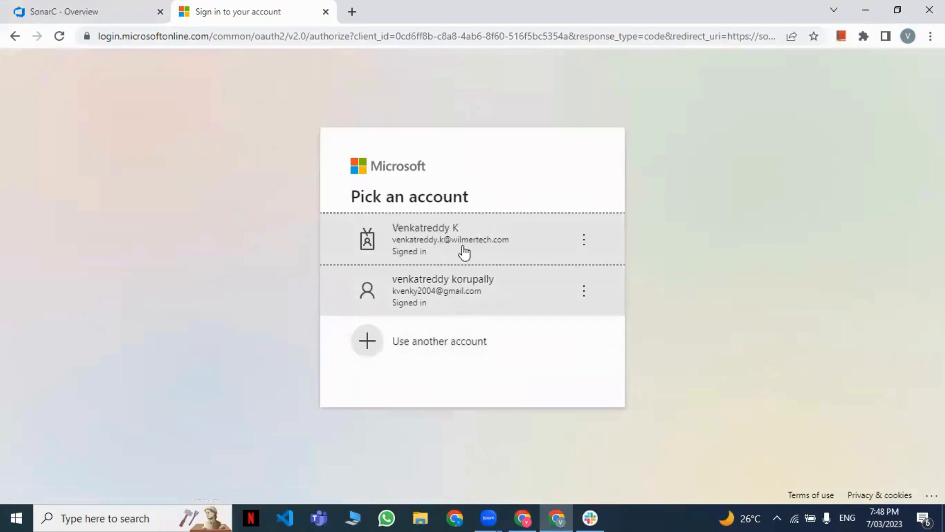
pyautogui.click(462, 238)
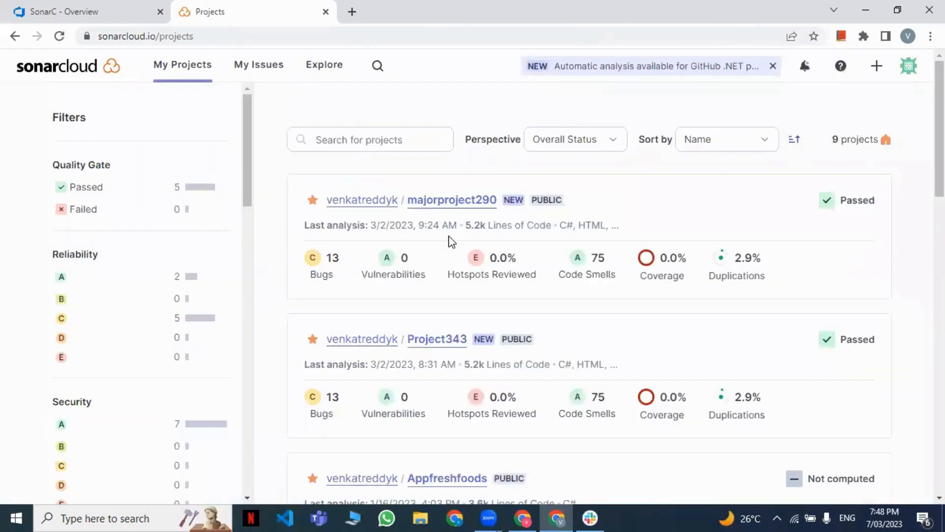
# Step: Look through the My Projects list and the options for analyzing a new project or creating an organization
pyautogui.scroll(-7, 449, 245)
pyautogui.scroll(7, 456, 262)
pyautogui.click(879, 69)
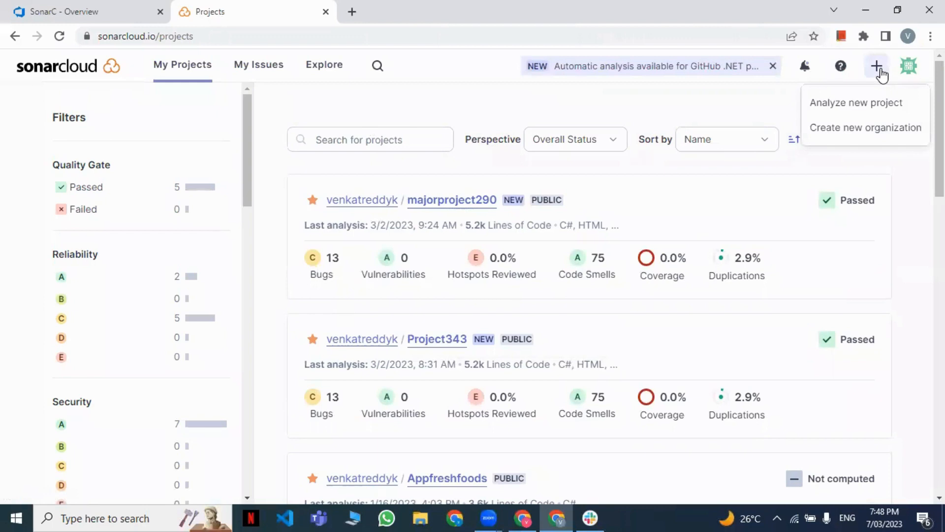
pyautogui.click(64, 72)
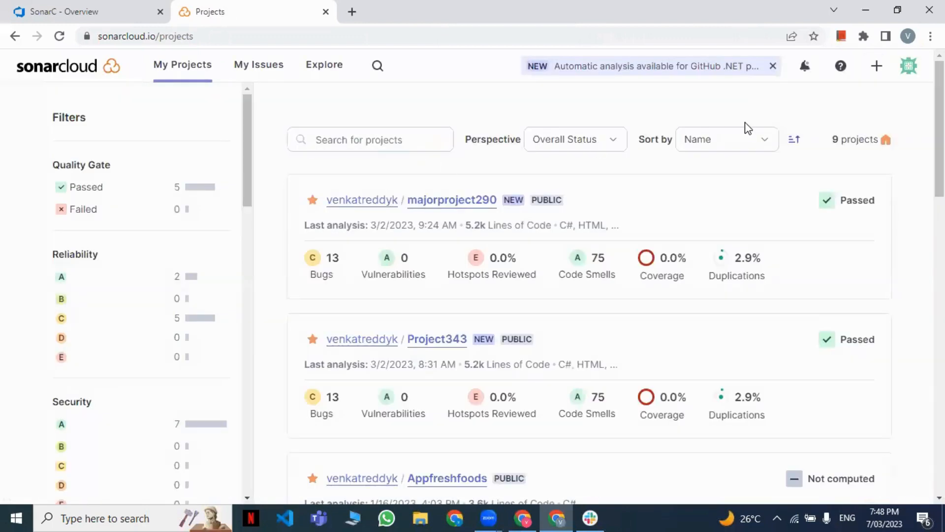
# Step: Start analyzing a new project with manual setup and name the project majorporject23
pyautogui.click(873, 66)
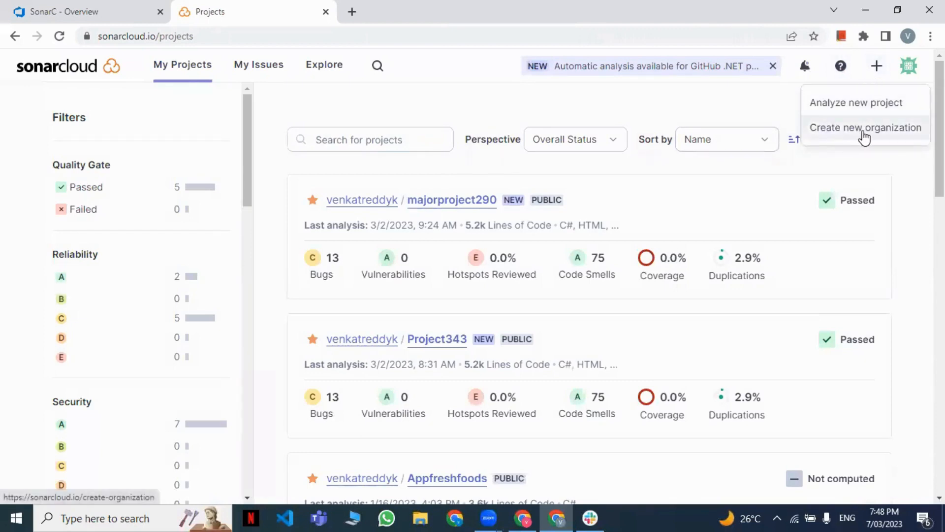
pyautogui.click(846, 110)
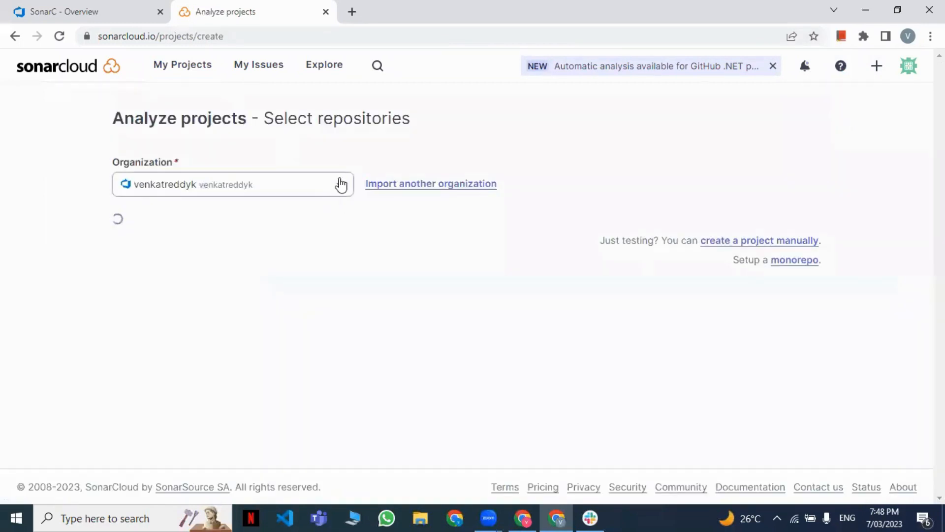
pyautogui.click(719, 270)
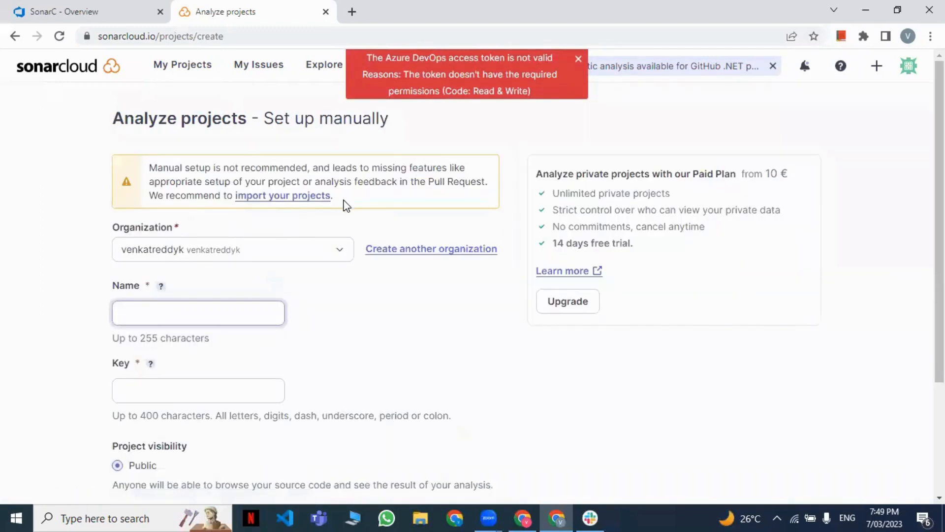
pyautogui.click(209, 318)
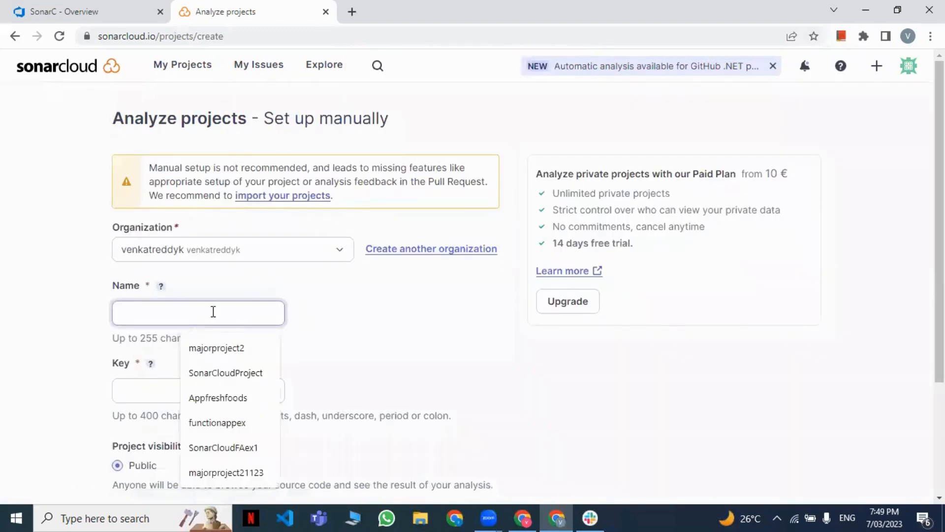
pyautogui.write('majo')
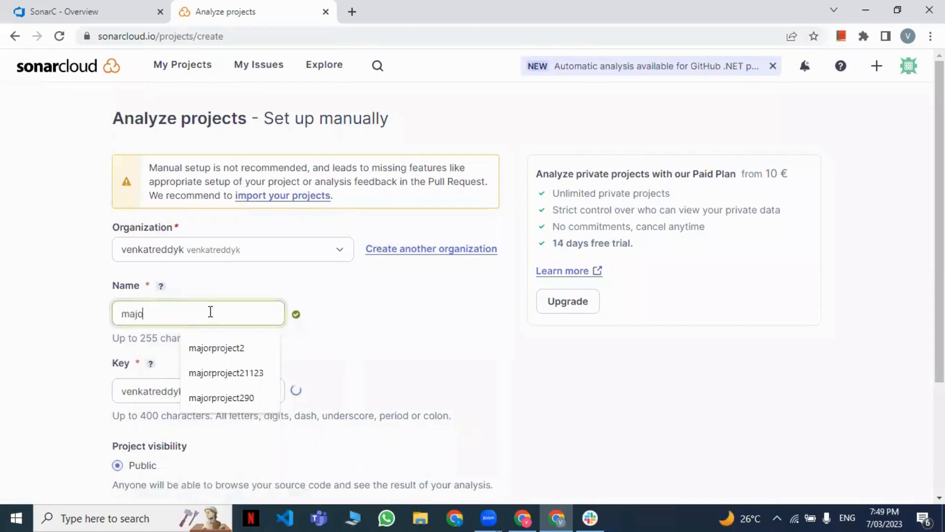
pyautogui.write('rporject')
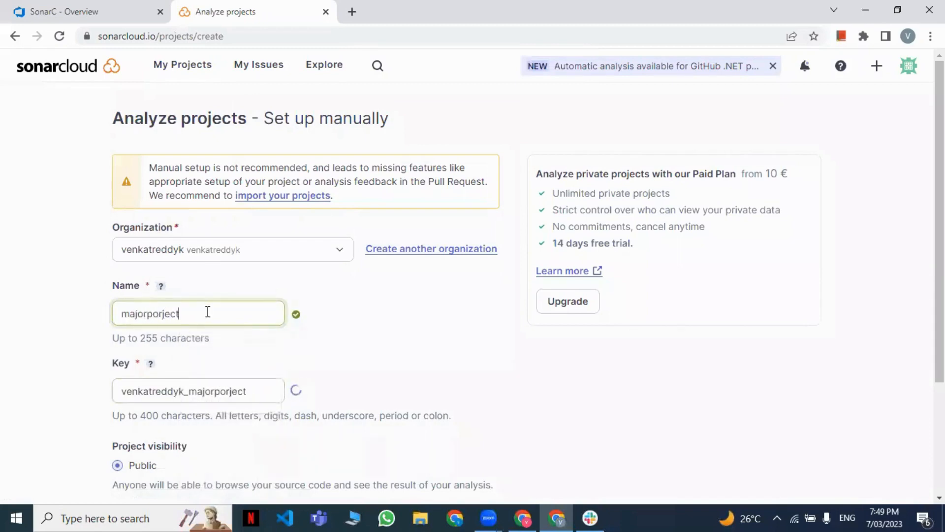
pyautogui.write('23')
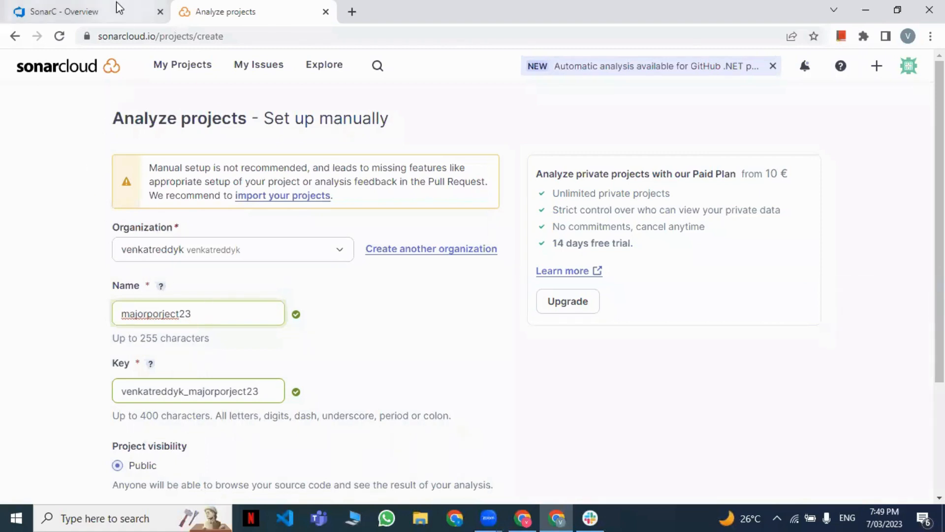
pyautogui.click(523, 518)
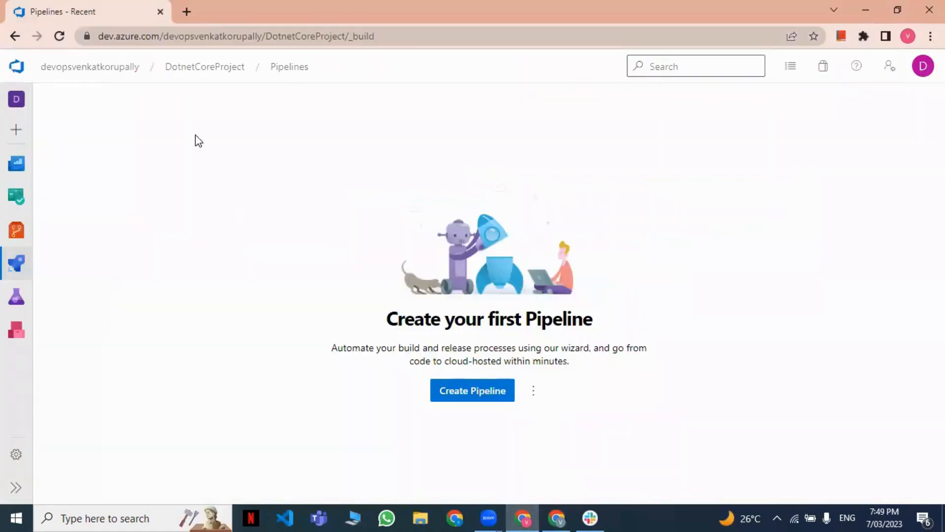
pyautogui.click(22, 233)
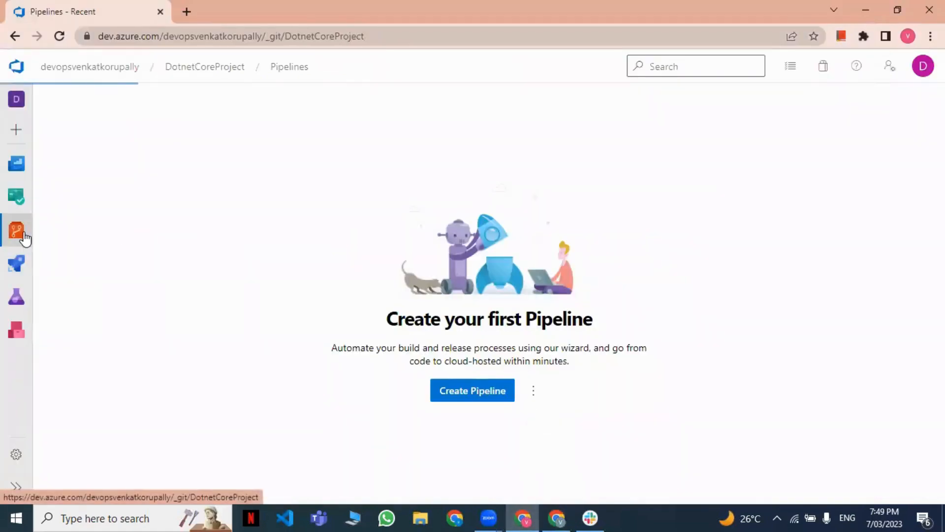
pyautogui.click(557, 518)
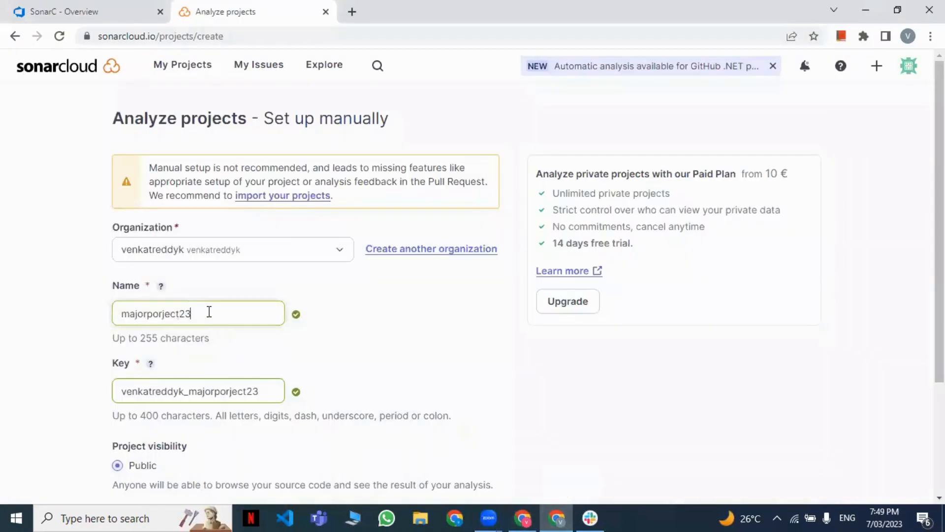
# Step: Close the SonarC service connection's edit form and open the MajorProject2 repository files of the POM project
pyautogui.click(75, 10)
pyautogui.click(897, 87)
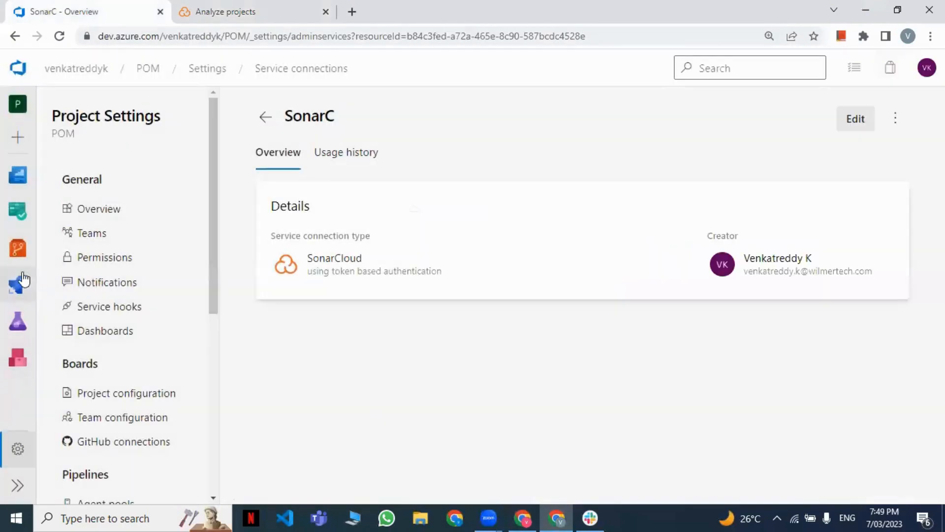
pyautogui.moveTo(25, 265)
pyautogui.click(70, 271)
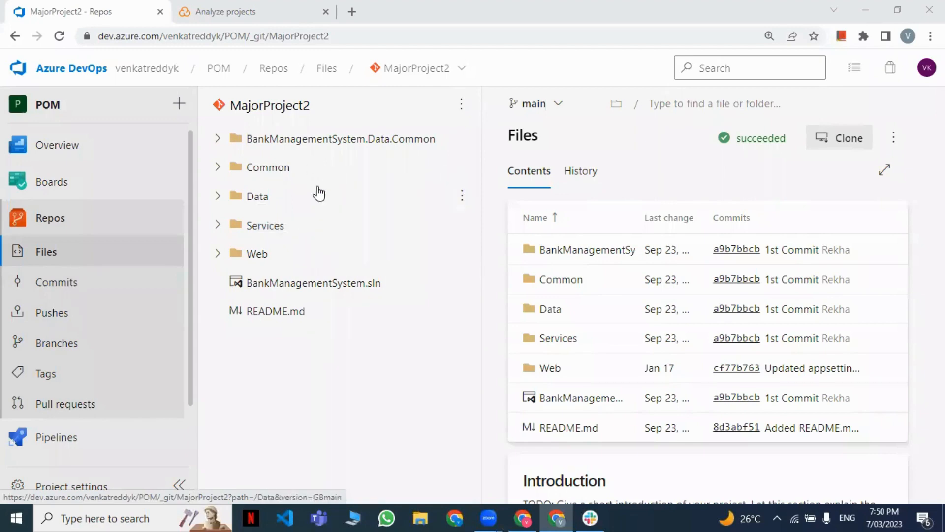
# Step: Go back to the manual setup form and create majorporject23 as a public SonarCloud project
pyautogui.click(261, 14)
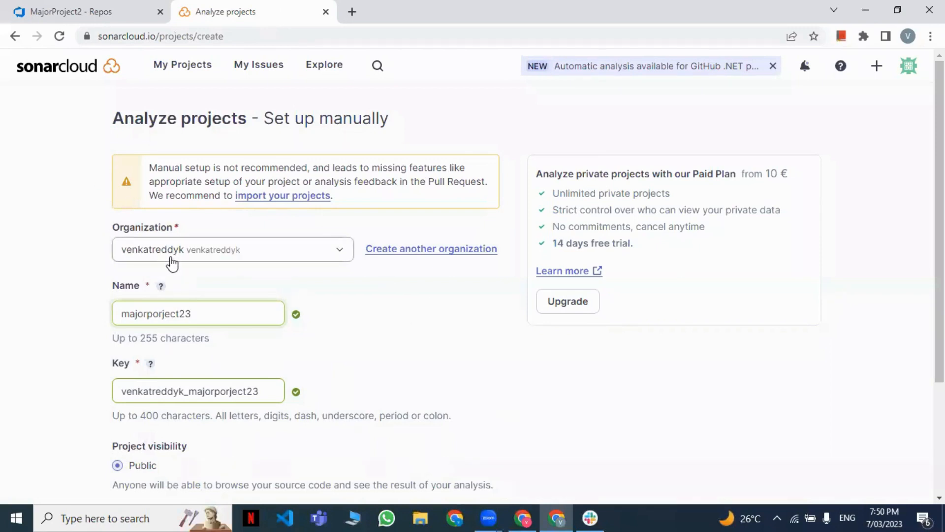
pyautogui.click(47, 8)
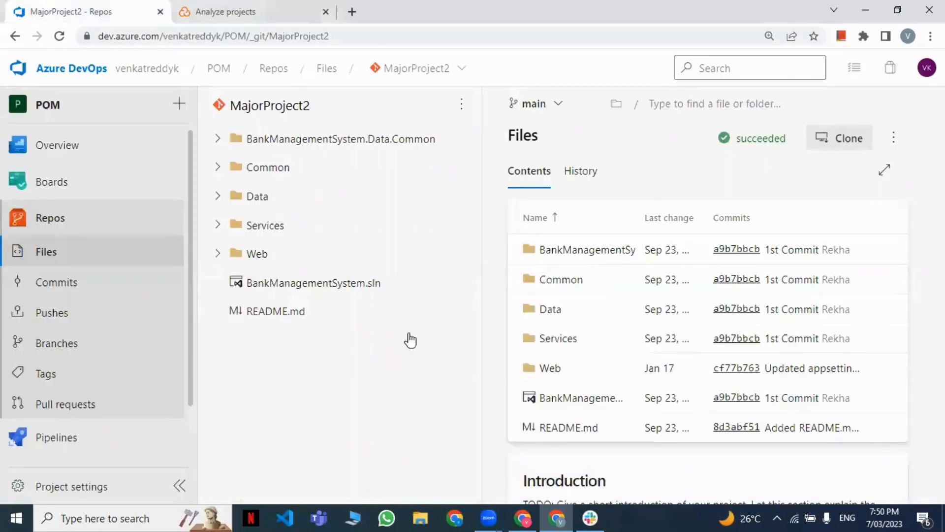
pyautogui.click(220, 8)
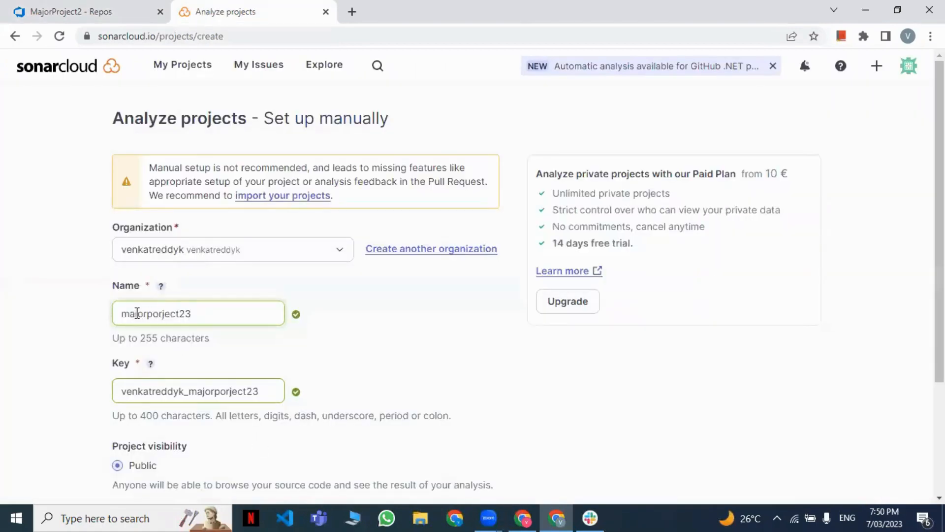
pyautogui.scroll(-3, 228, 352)
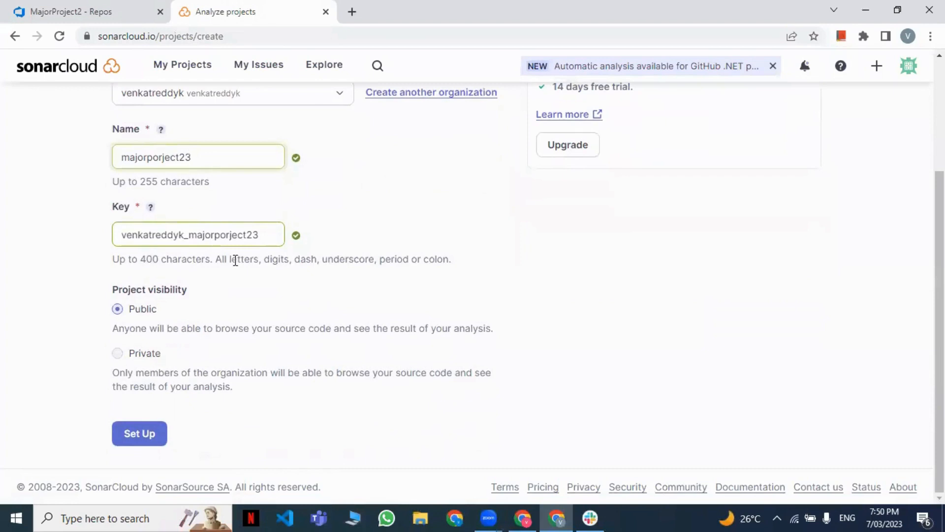
pyautogui.click(151, 440)
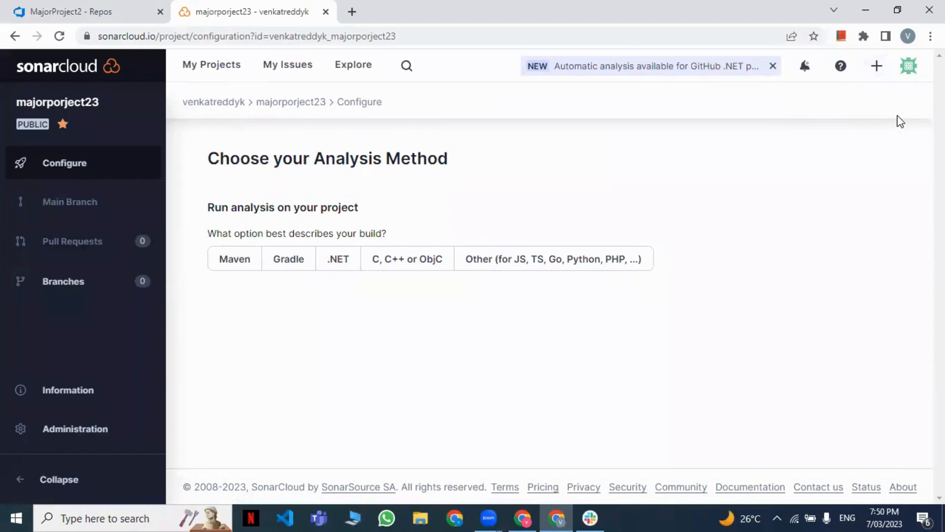
# Step: Open the account's security page in SonarCloud, where access tokens are generated
pyautogui.click(875, 66)
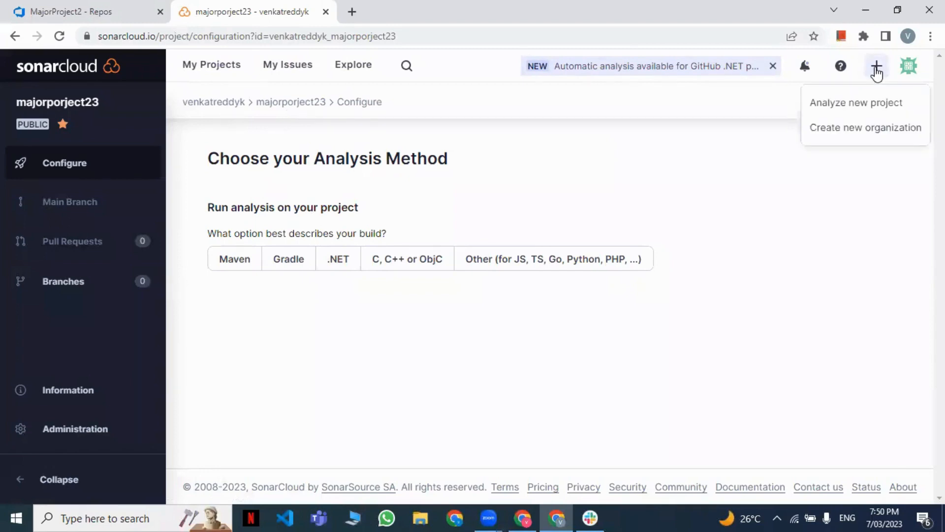
pyautogui.click(907, 66)
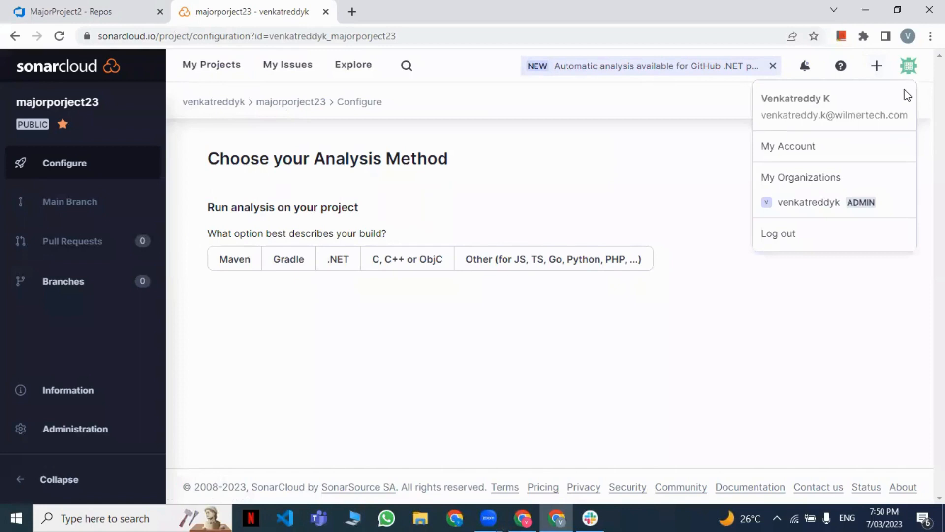
pyautogui.click(793, 147)
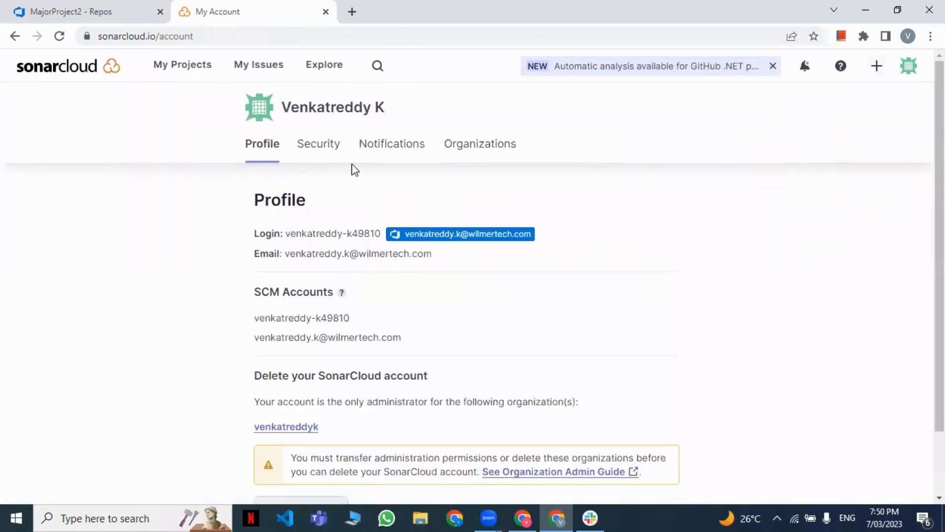
pyautogui.click(323, 144)
pyautogui.scroll(-3, 407, 380)
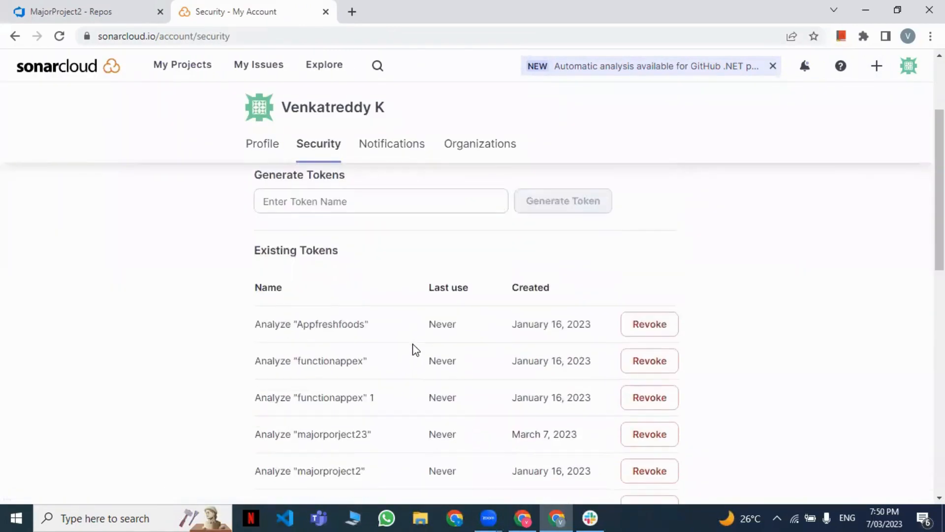
pyautogui.click(323, 203)
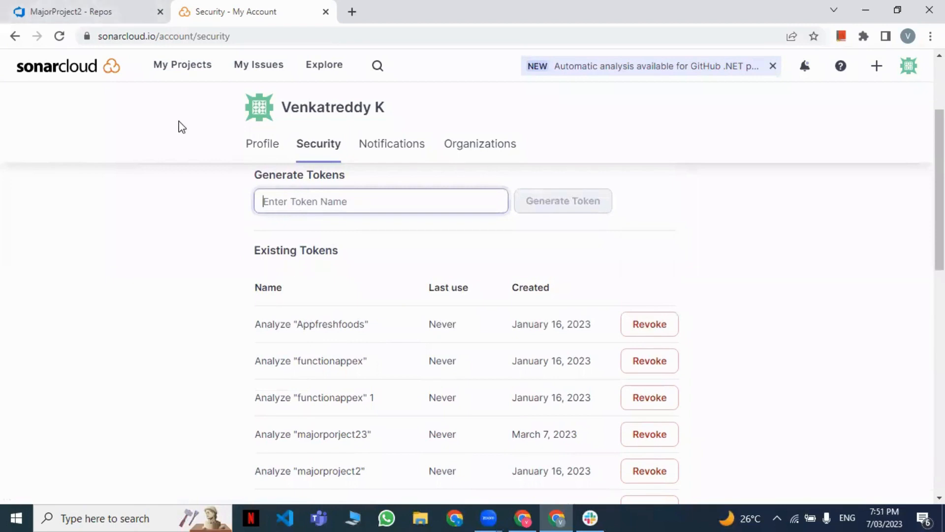
pyautogui.click(51, 16)
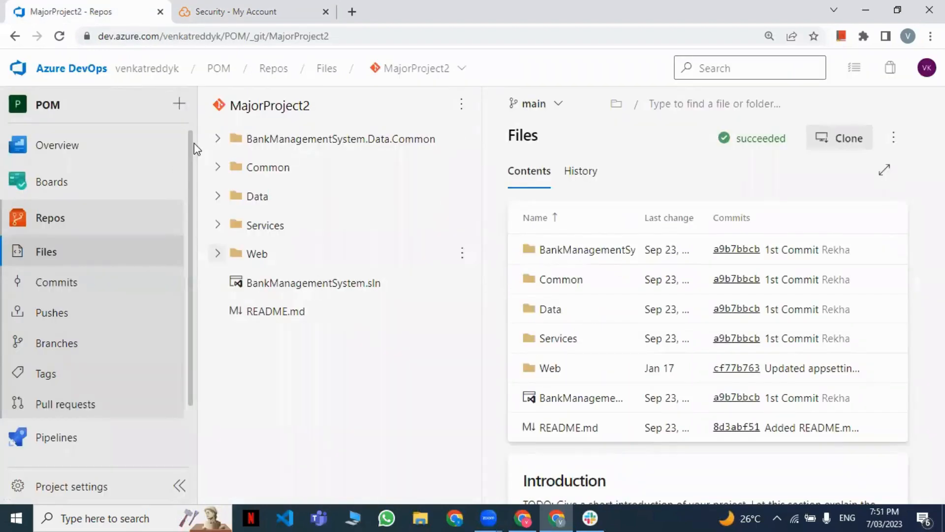
pyautogui.click(216, 6)
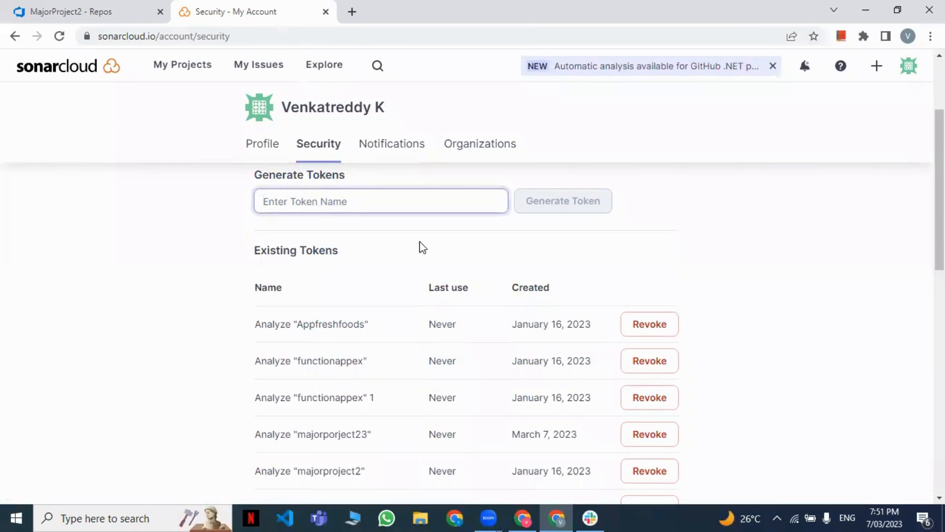
pyautogui.write('major')
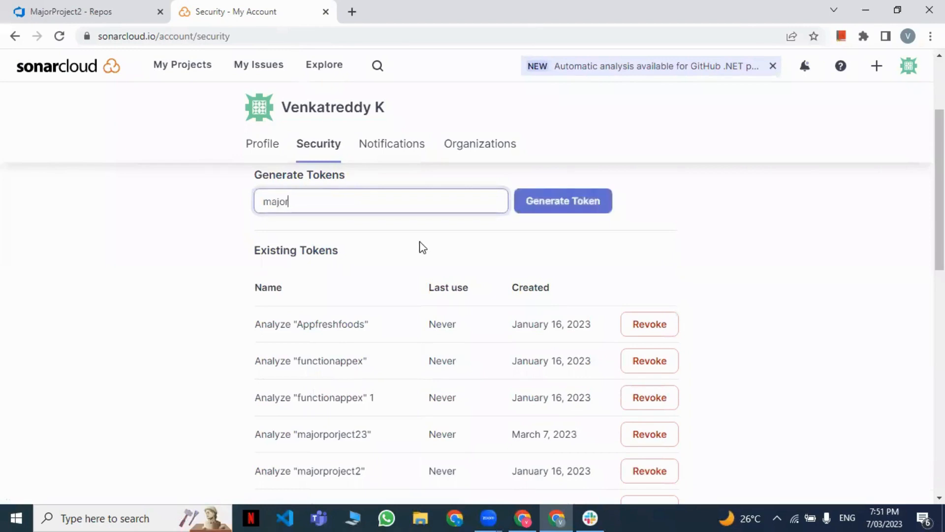
pyautogui.write('projce234')
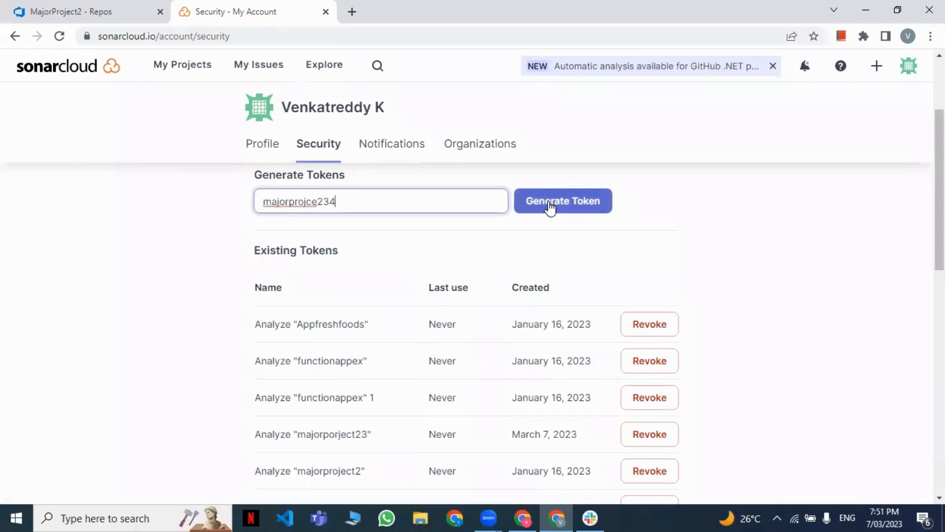
pyautogui.click(908, 66)
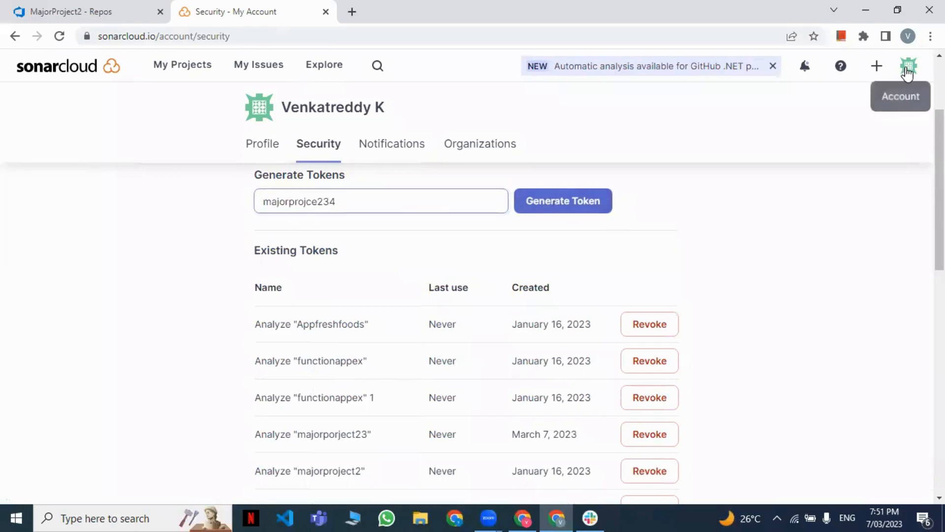
pyautogui.click(806, 147)
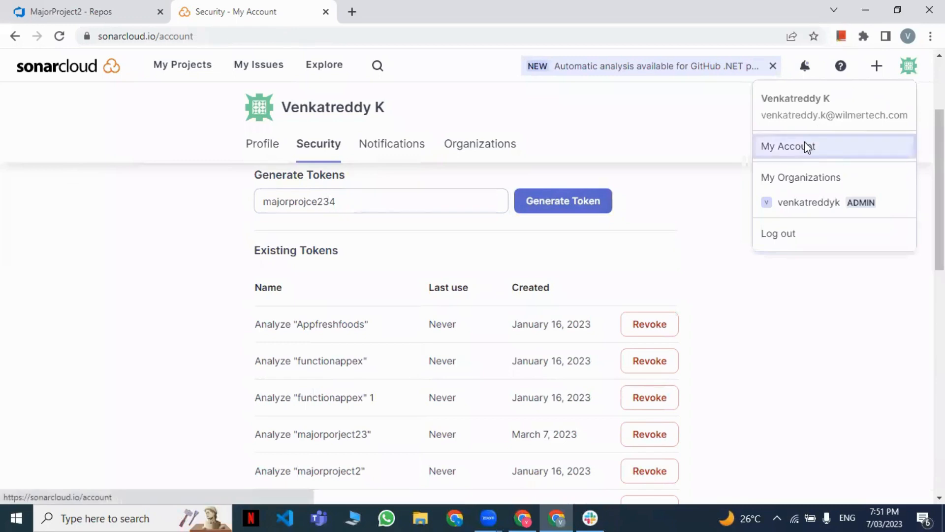
pyautogui.click(299, 152)
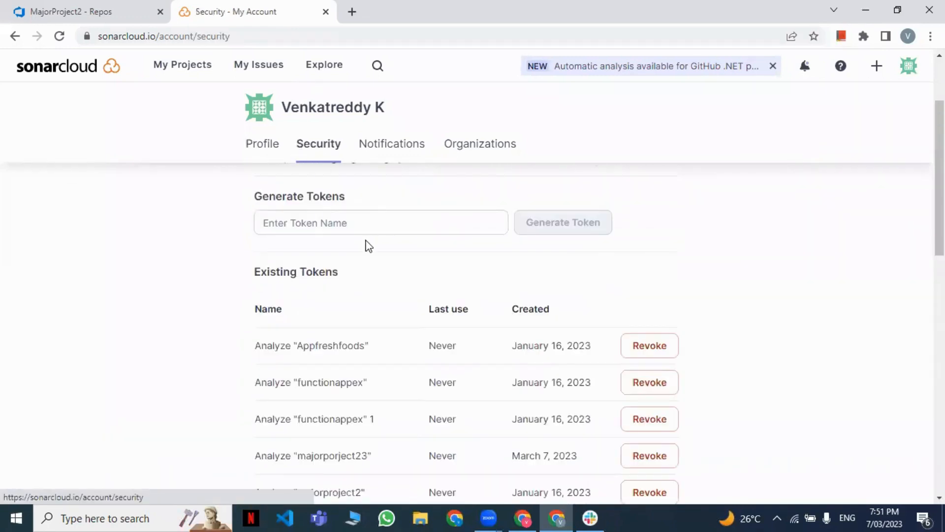
# Step: Generate a SonarCloud access token named majorproject023432 and copy it
pyautogui.click(375, 217)
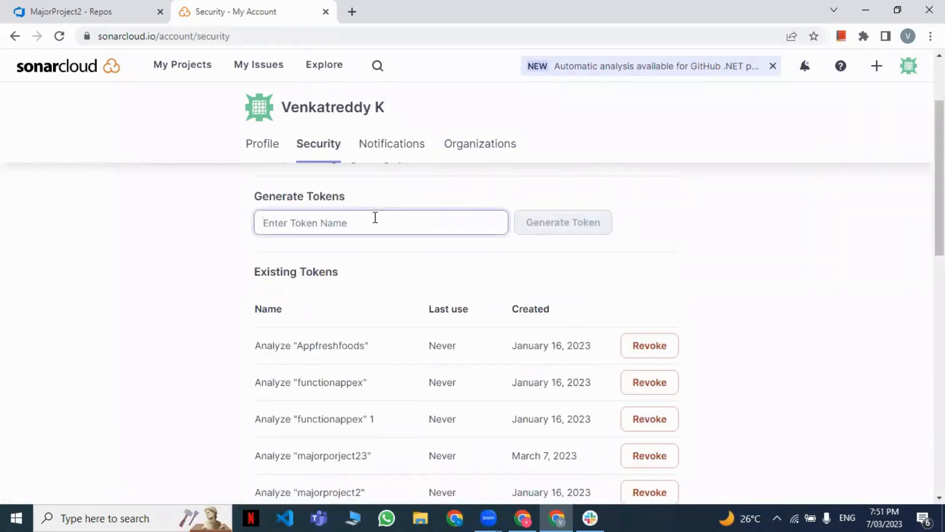
pyautogui.write('majorproject023432')
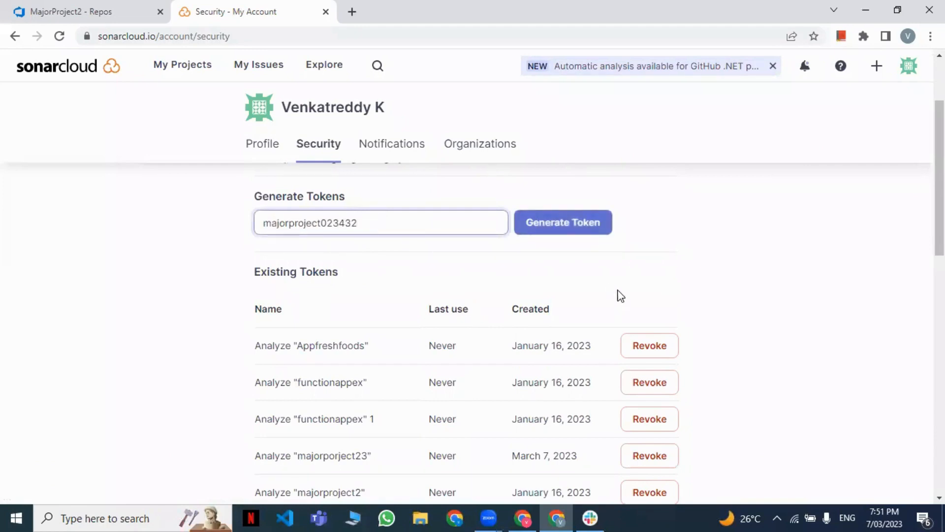
pyautogui.click(577, 216)
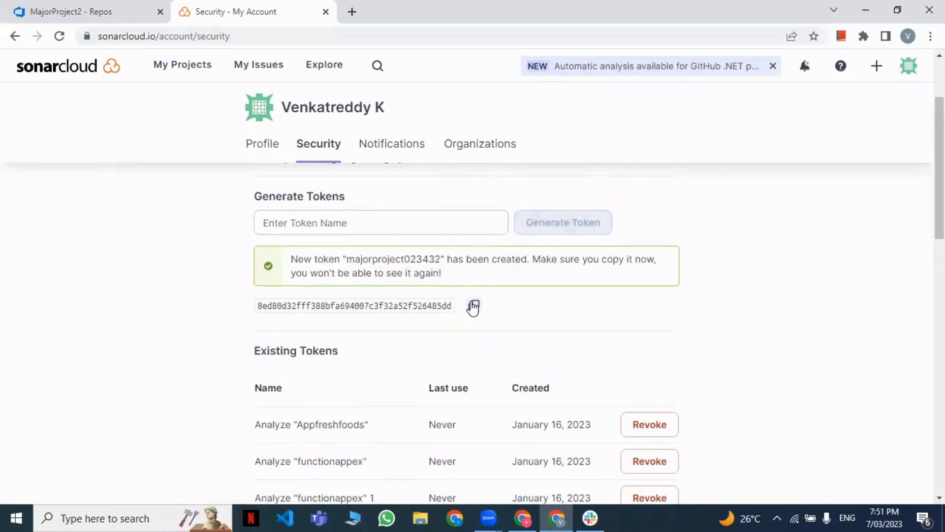
pyautogui.click(473, 305)
# Step: Switch back to Azure DevOps and open the service connections in the POM project's settings
pyautogui.click(66, 18)
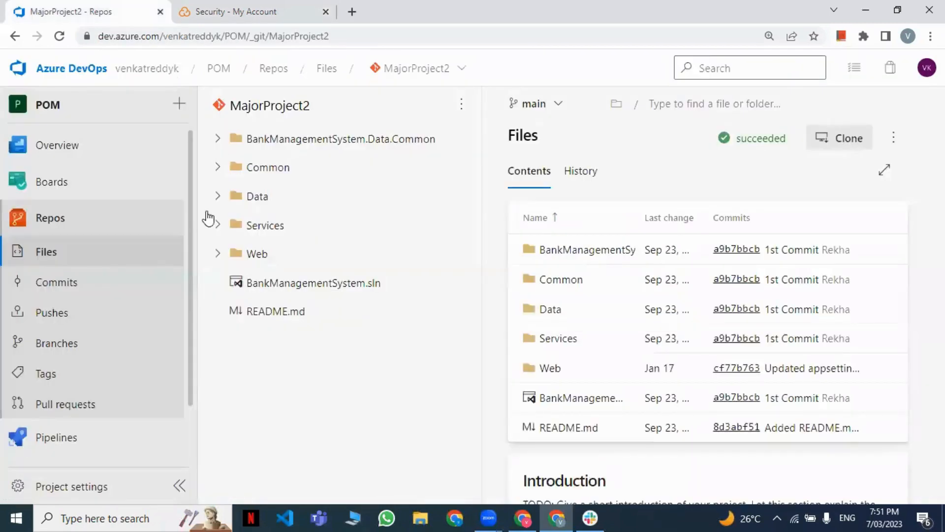
pyautogui.moveTo(107, 420)
pyautogui.scroll(-2, 107, 419)
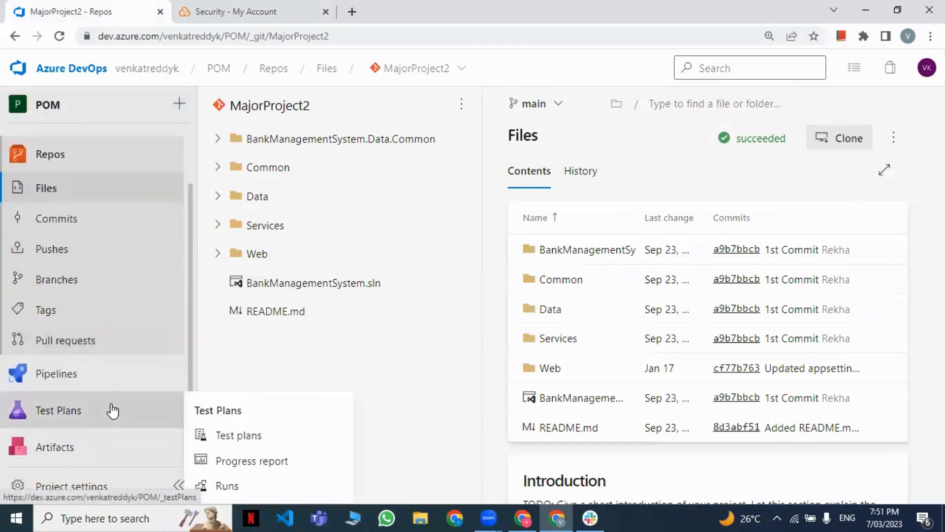
pyautogui.click(91, 488)
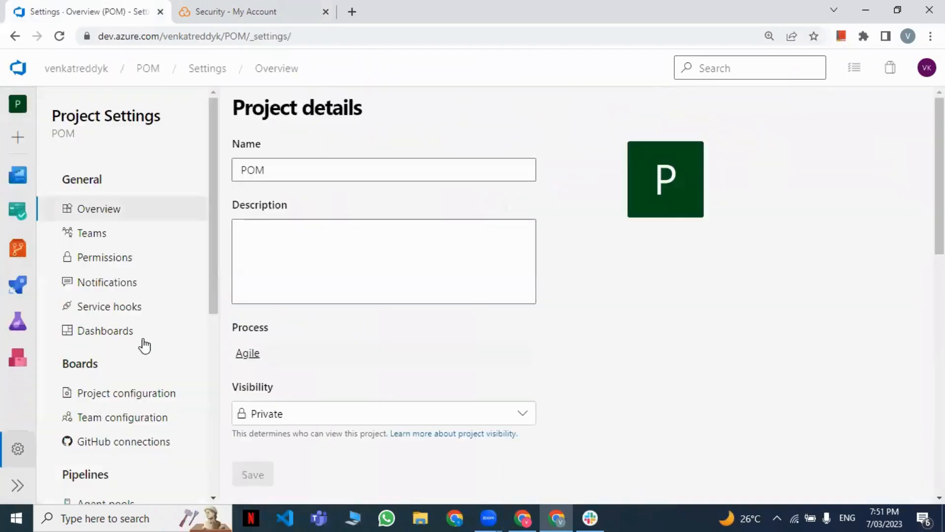
pyautogui.scroll(-7, 143, 345)
pyautogui.click(120, 279)
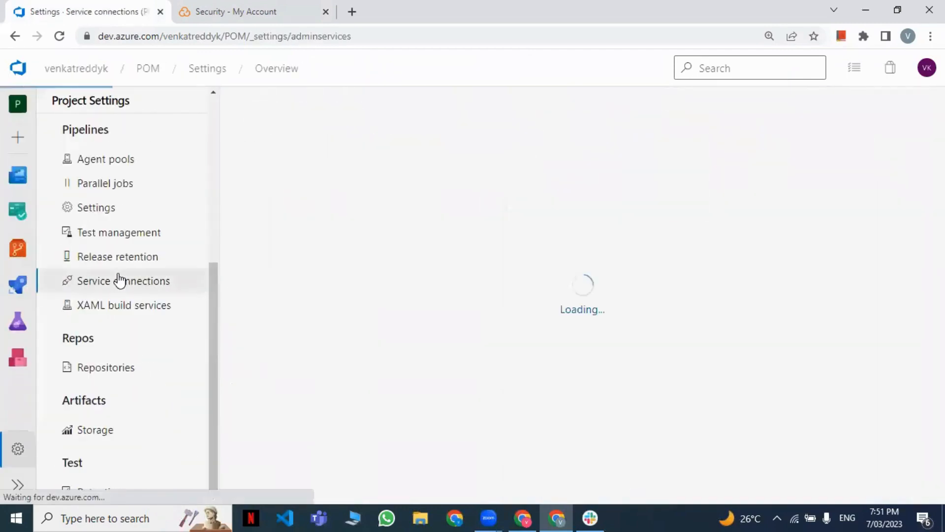
# Step: Start a new service connection, search the connection types for sonar and choose SonarCloud as its type
pyautogui.click(791, 119)
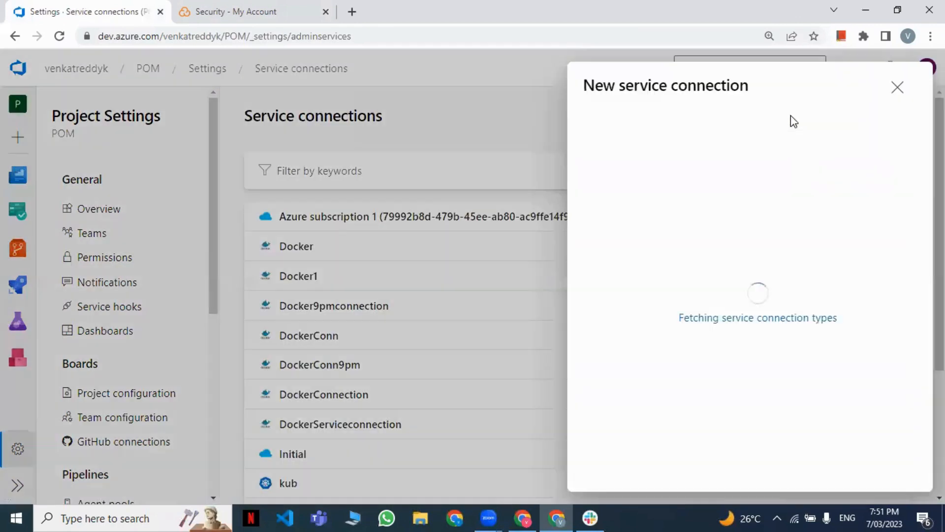
pyautogui.click(688, 161)
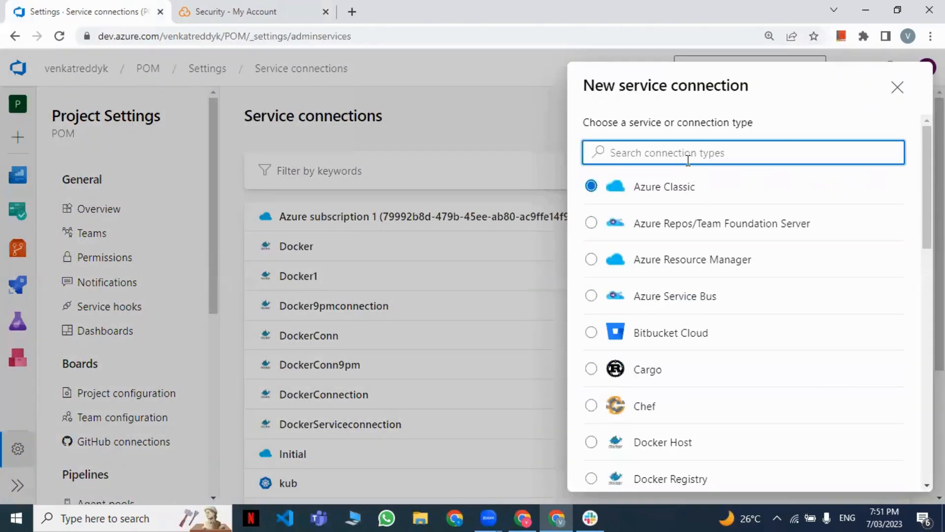
pyautogui.write('sonar cloud')
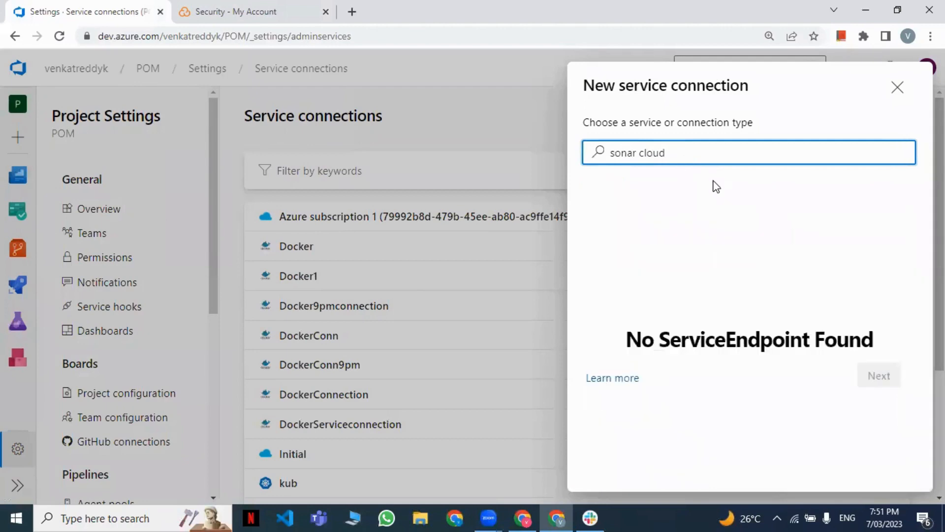
pyautogui.press('BackSpace')
pyautogui.press('BackSpace')
pyautogui.press('BackSpace')
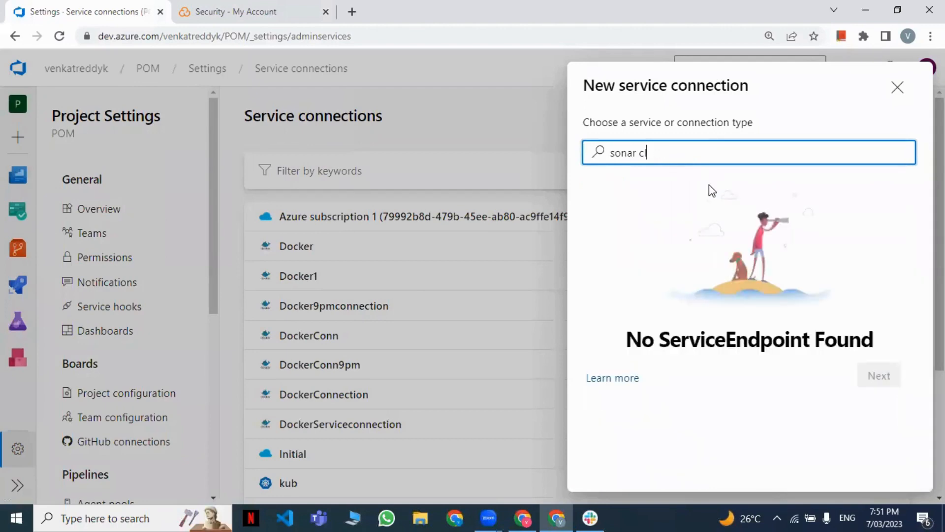
pyautogui.press('BackSpace')
pyautogui.press('BackSpace')
pyautogui.press('BackSpace')
pyautogui.click(710, 192)
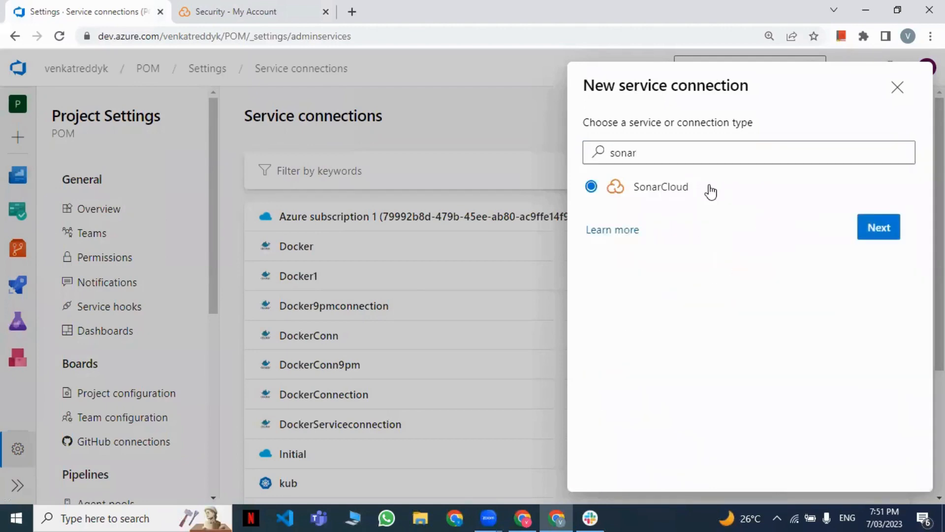
pyautogui.click(879, 227)
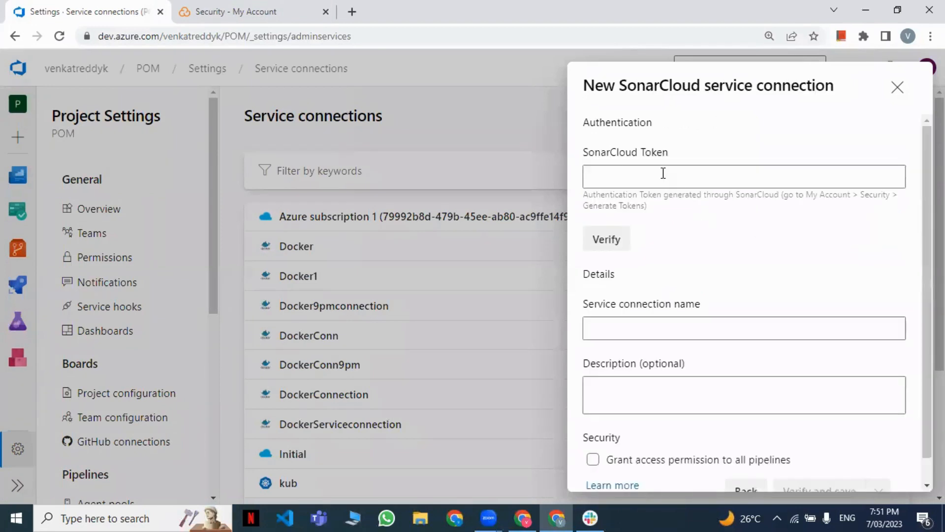
# Step: Paste the SonarCloud token into the new service connection and verify it
pyautogui.click(663, 173)
pyautogui.hotkey('ctrl', 'v')
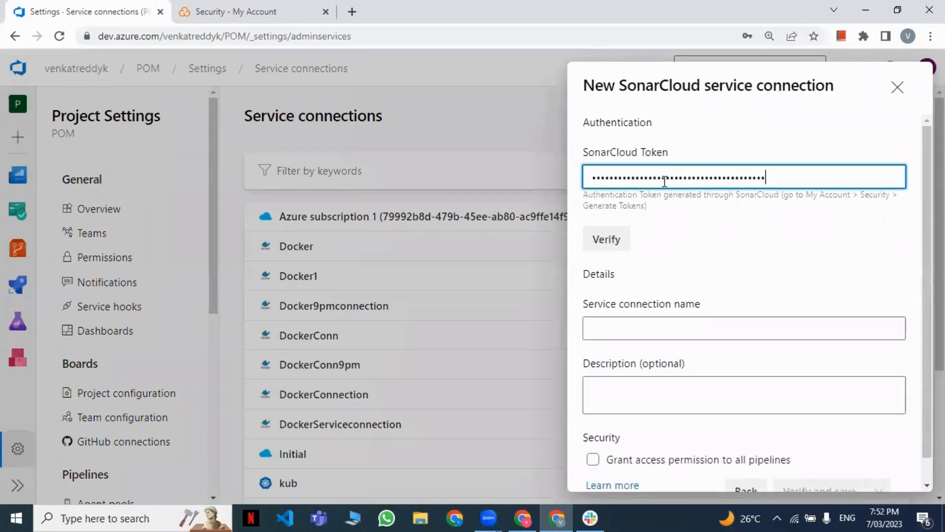
pyautogui.click(616, 240)
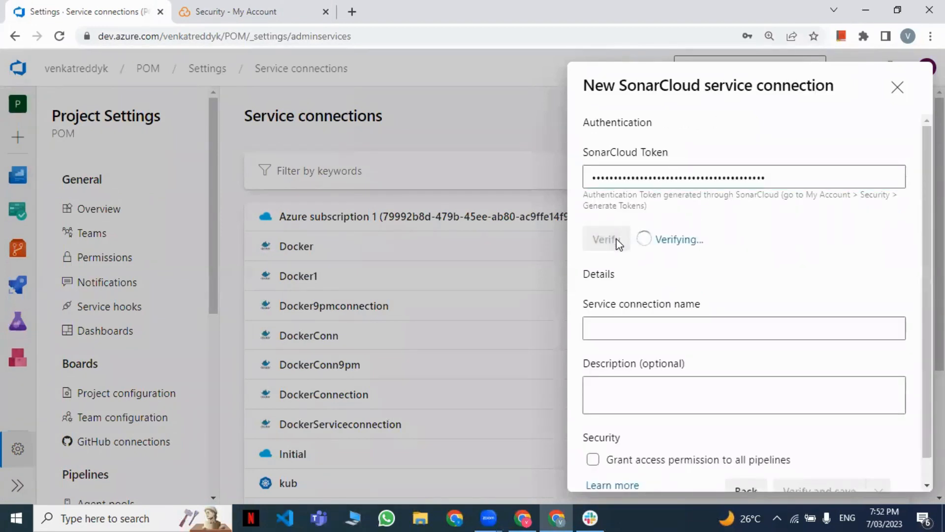
# Step: Name the service connection SonarCMp02, grant access permission to all pipelines, and verify and save it
pyautogui.click(646, 328)
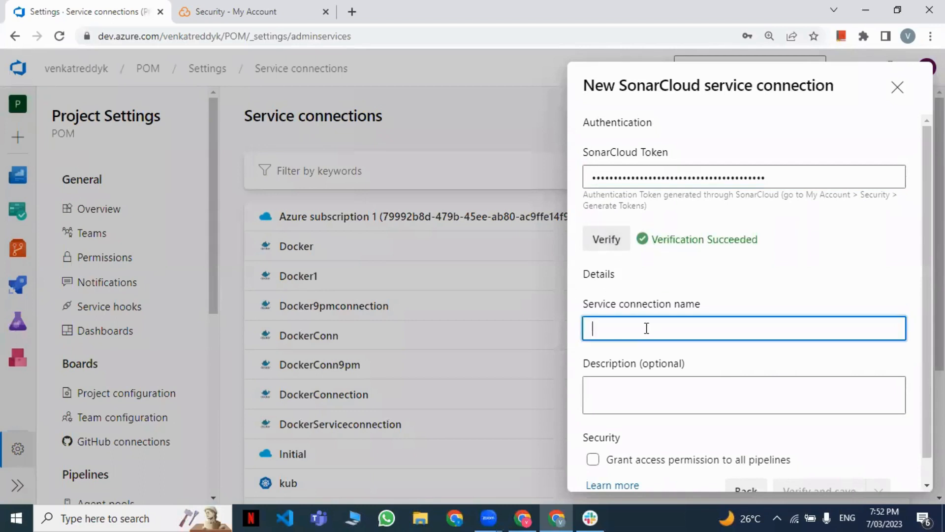
pyautogui.write('Sonar')
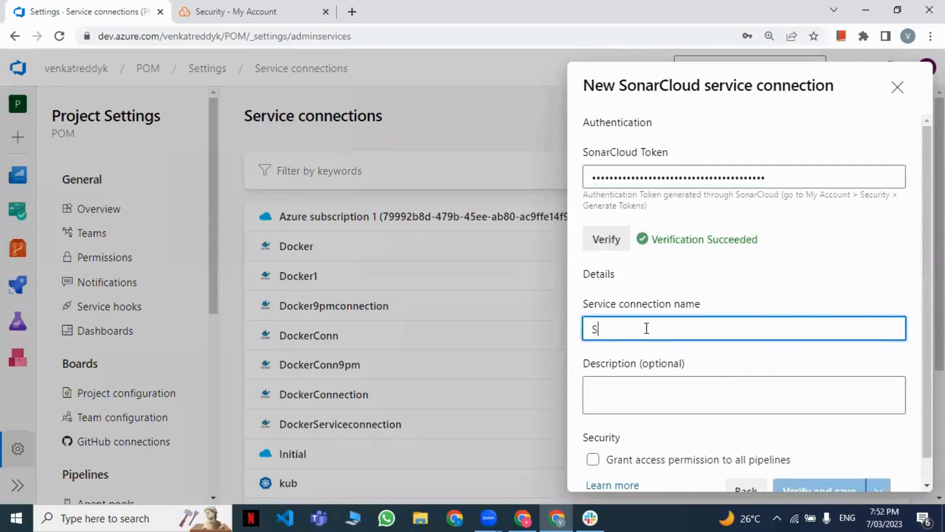
pyautogui.press('BackSpace')
pyautogui.press('BackSpace')
pyautogui.press('BackSpace')
pyautogui.press('BackSpace')
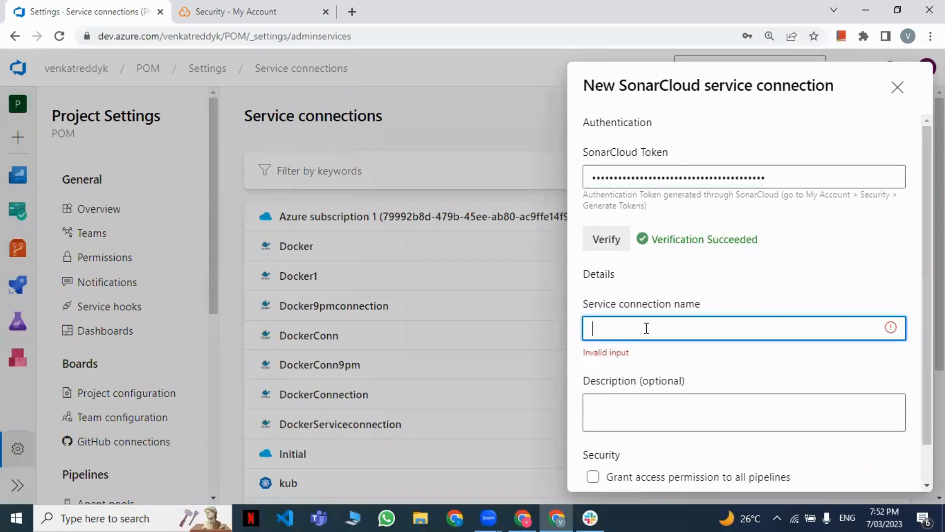
pyautogui.write('SonarC')
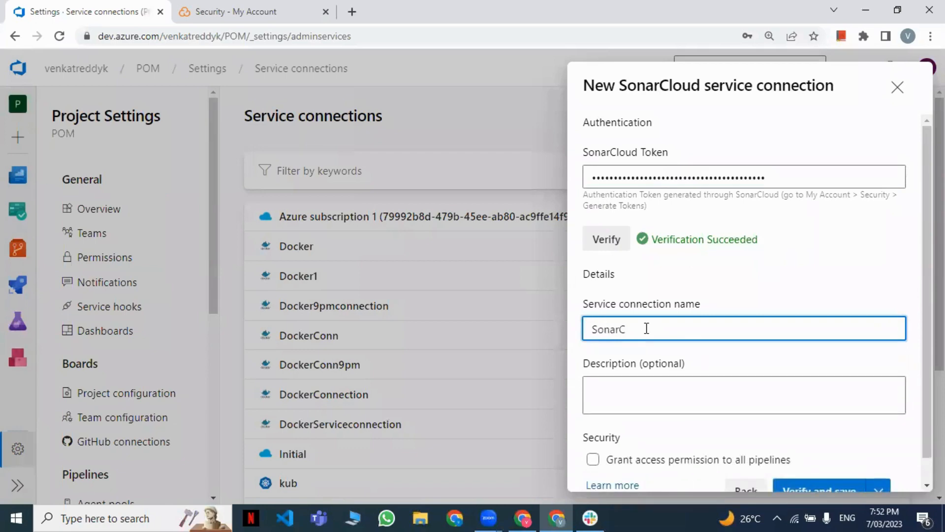
pyautogui.write('Mp02')
pyautogui.scroll(-1, 679, 384)
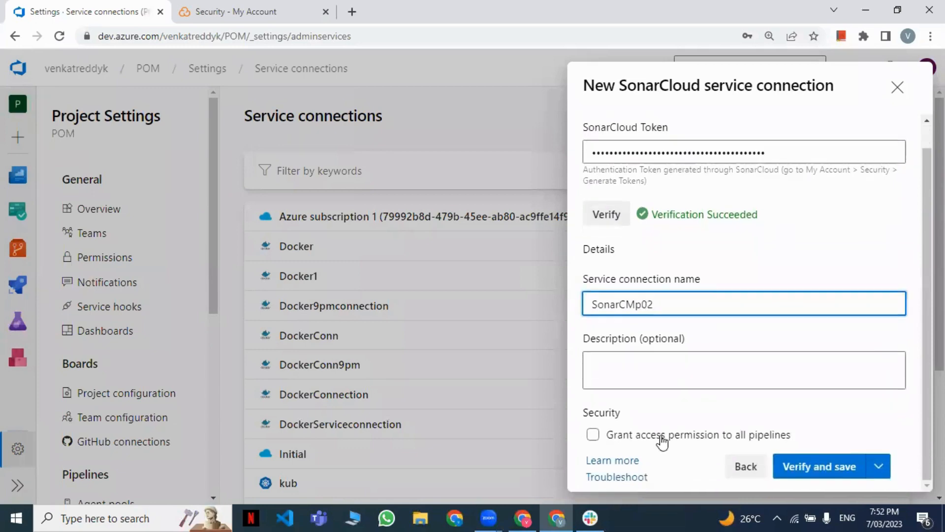
pyautogui.click(593, 434)
pyautogui.click(819, 467)
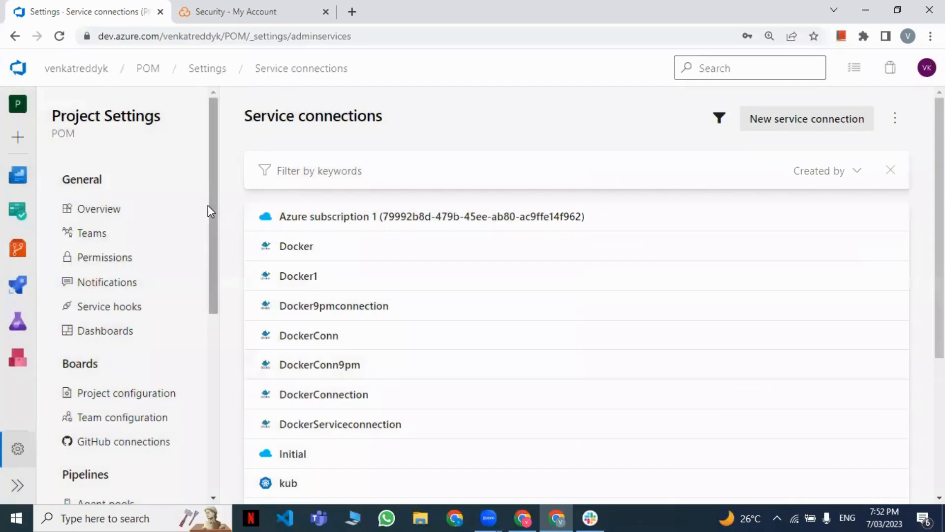
# Step: Look through the project's service connections for the SonarCMp02 entry
pyautogui.moveTo(207, 209); pyautogui.dragTo(477, 343)
pyautogui.scroll(-5, 477, 344)
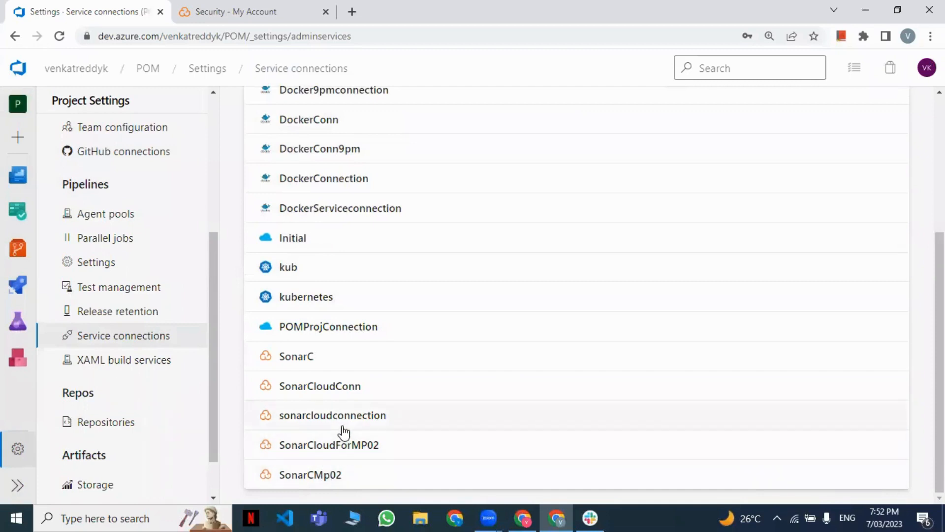
pyautogui.scroll(5, 344, 433)
# Step: Open the files of the MajorProject2 repository in the POM project
pyautogui.moveTo(19, 251)
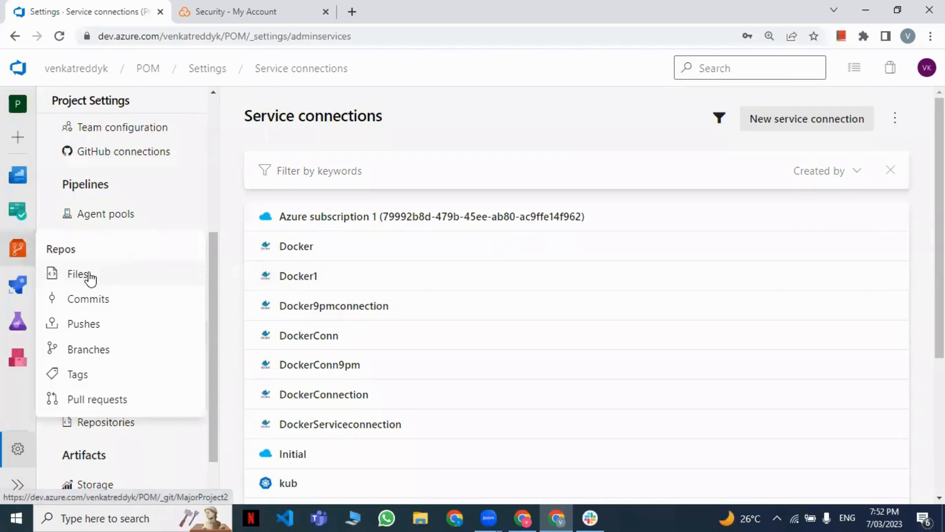
pyautogui.click(89, 278)
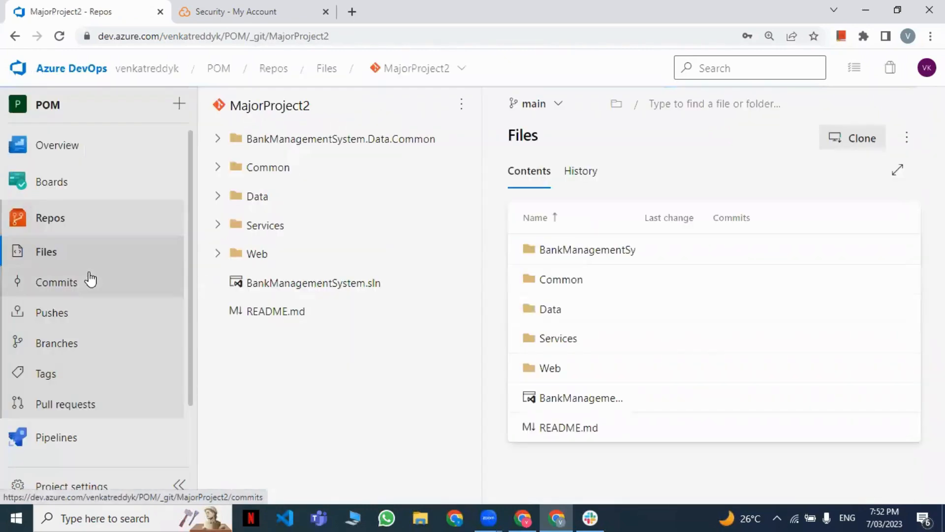
pyautogui.click(231, 10)
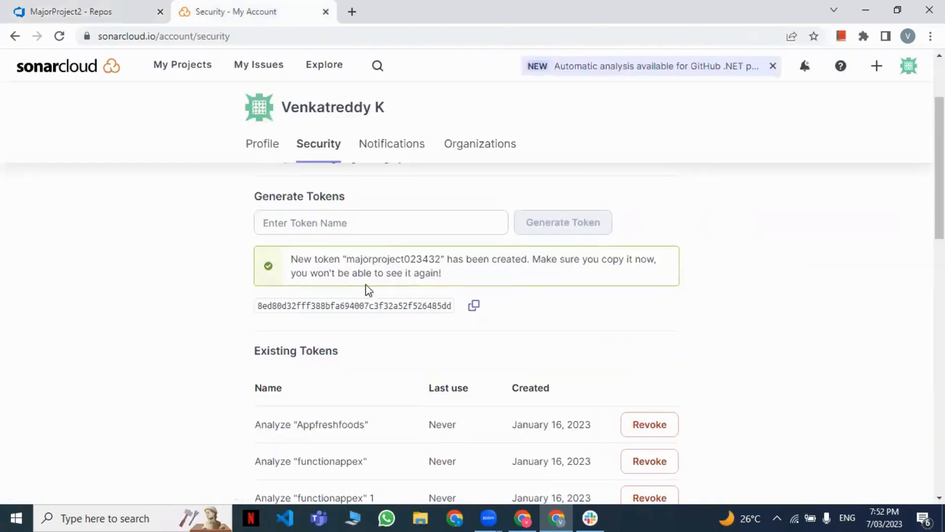
pyautogui.click(72, 6)
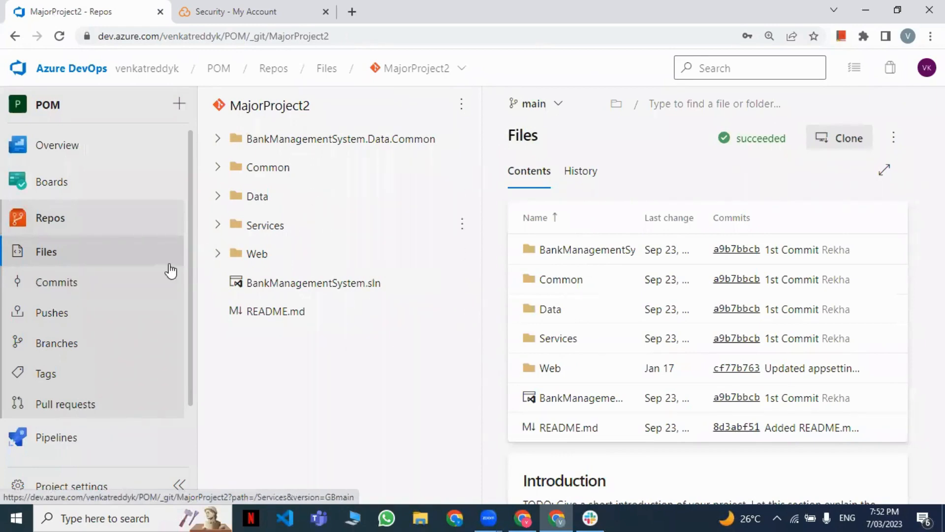
pyautogui.moveTo(117, 441)
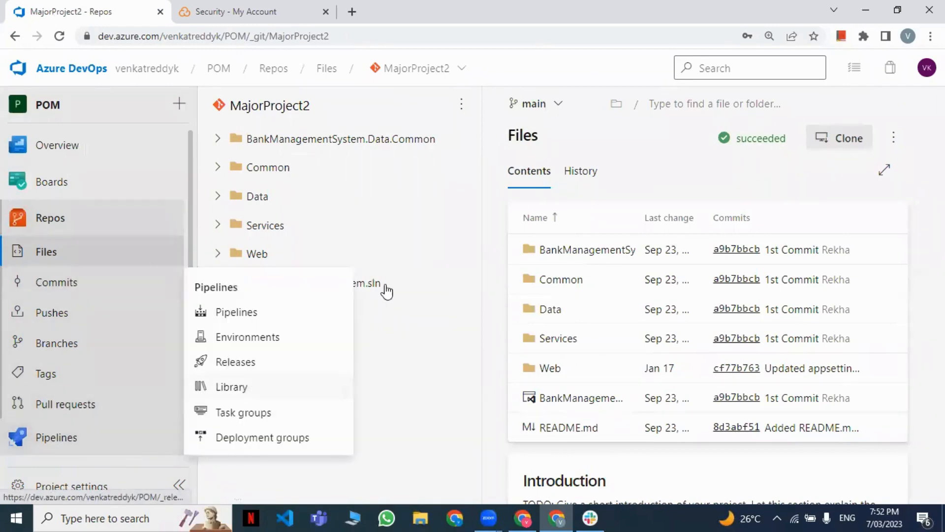
# Step: Switch to SonarCloud and open the list of projects to review the majorporject23 project
pyautogui.click(271, 14)
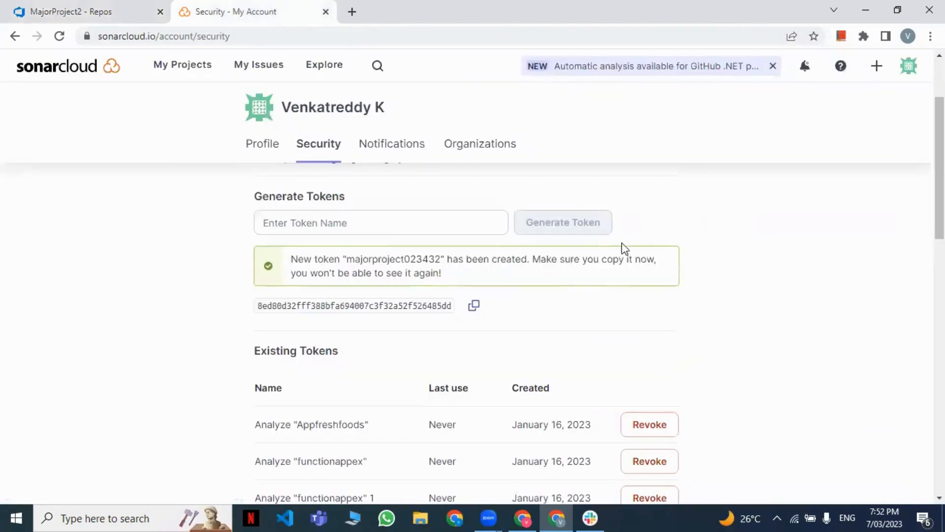
pyautogui.click(173, 64)
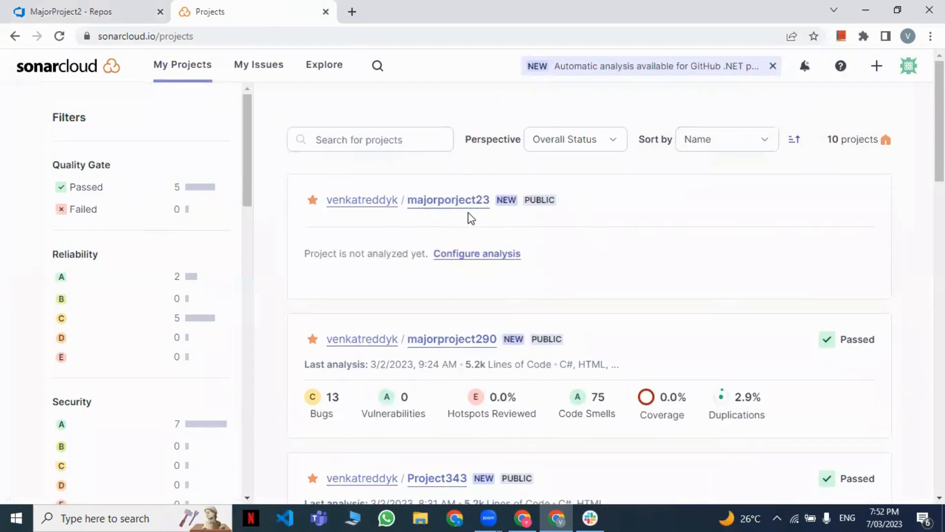
pyautogui.click(135, 7)
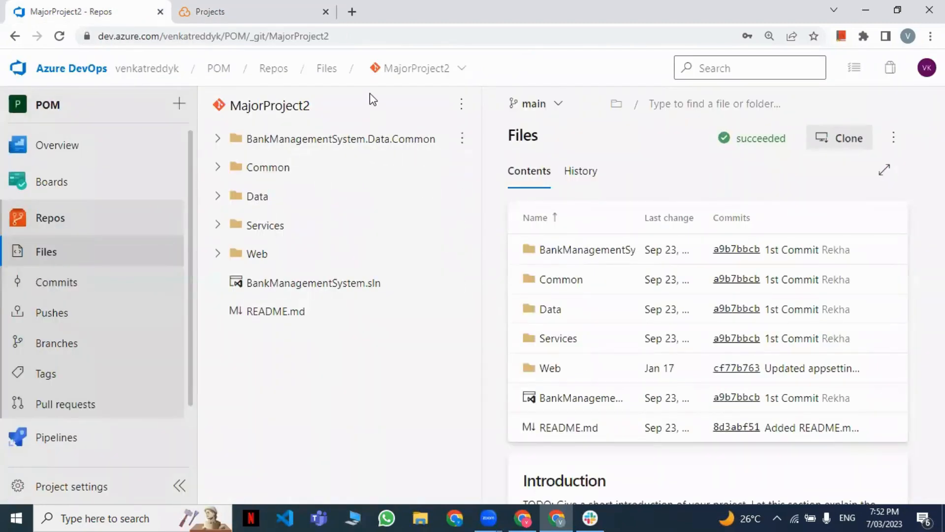
pyautogui.click(265, 19)
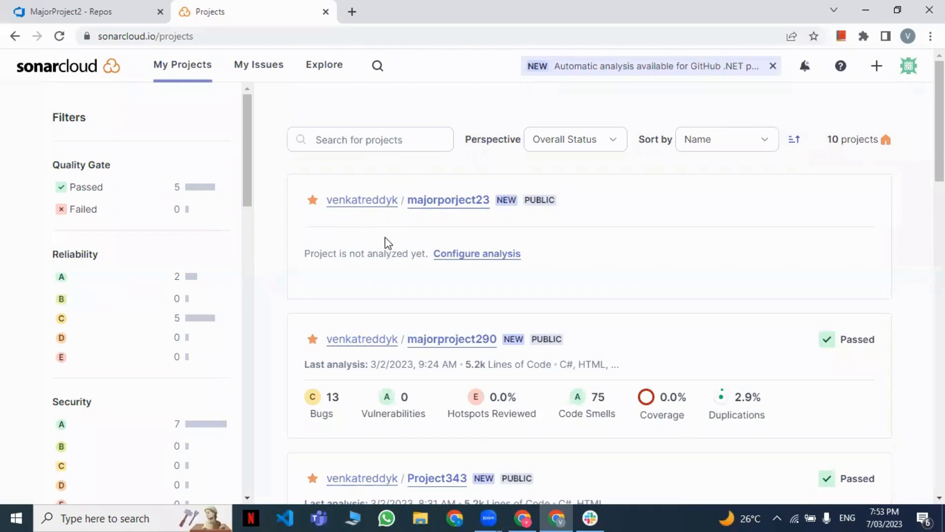
# Step: Switch back to Azure DevOps and open the pipeline POM-.NET Core with SonarCloud-CI (3) for editing
pyautogui.click(24, 8)
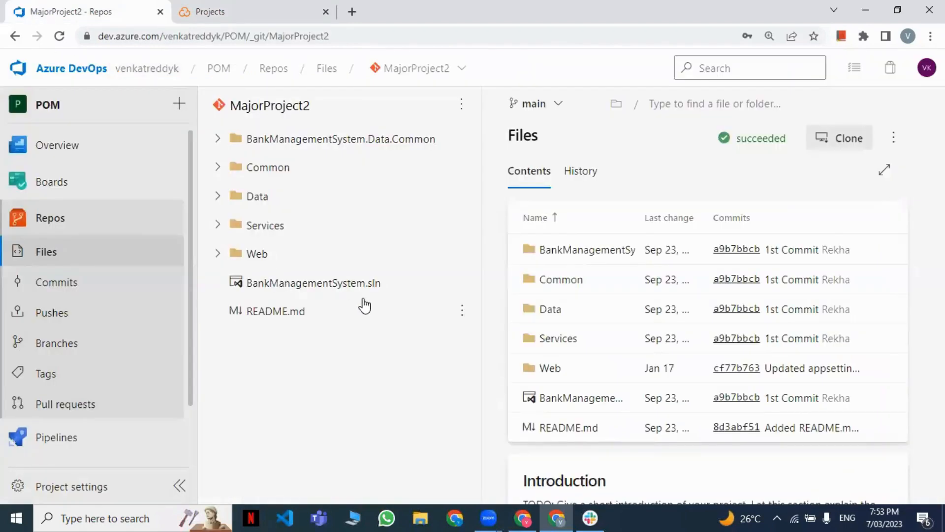
pyautogui.moveTo(154, 443)
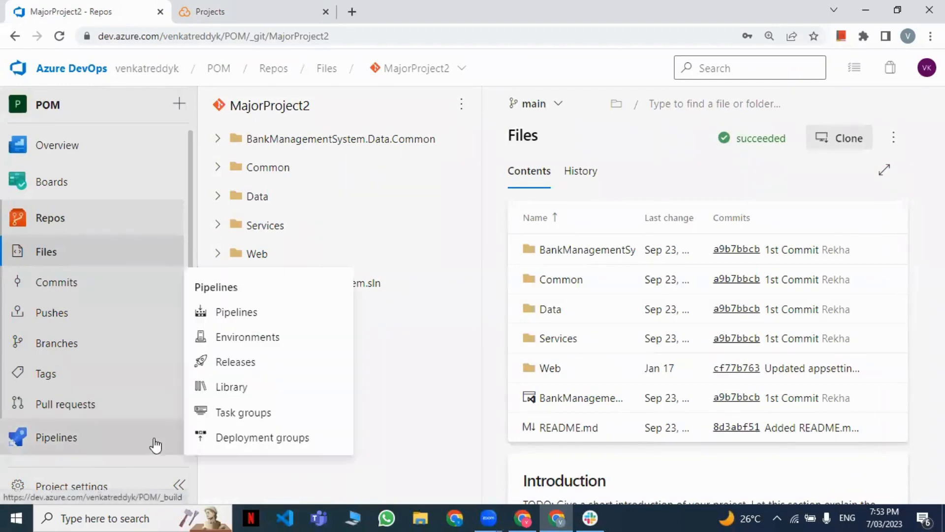
pyautogui.click(275, 319)
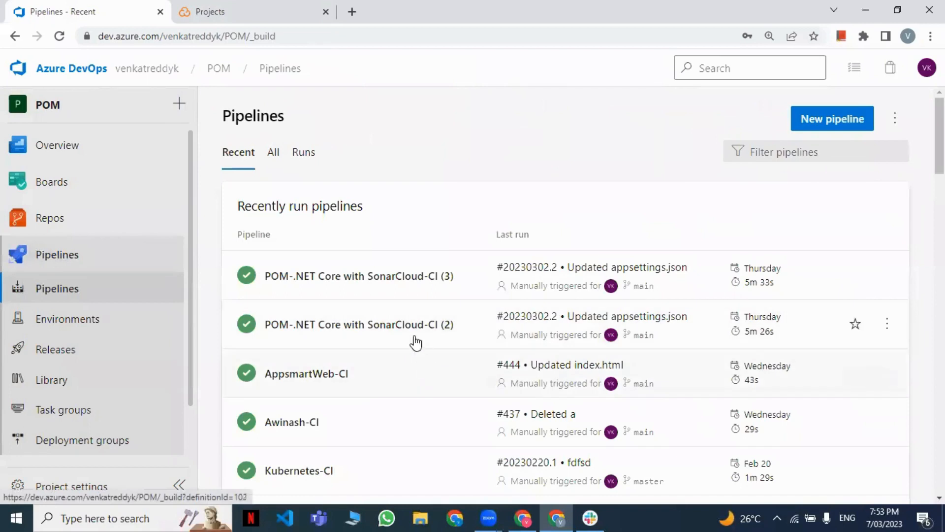
pyautogui.click(428, 290)
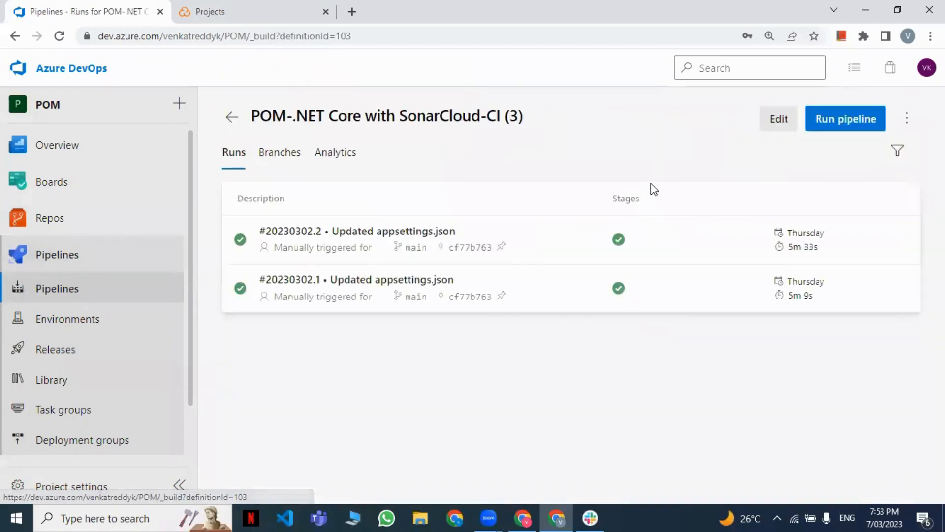
pyautogui.click(762, 129)
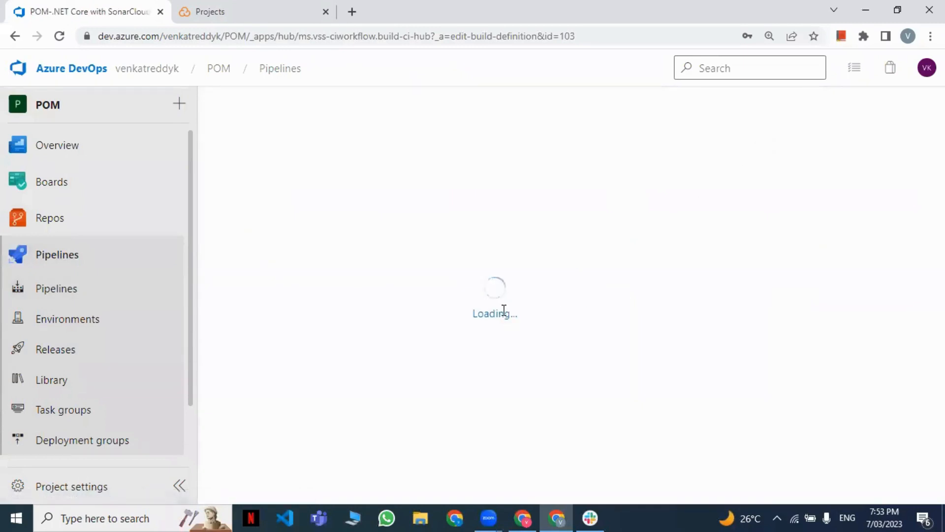
# Step: Examine the settings of the Prepare analysis on SonarCloud task, including its service endpoint, organization, project key and project name
pyautogui.scroll(-1, 436, 394)
pyautogui.scroll(-1, 424, 335)
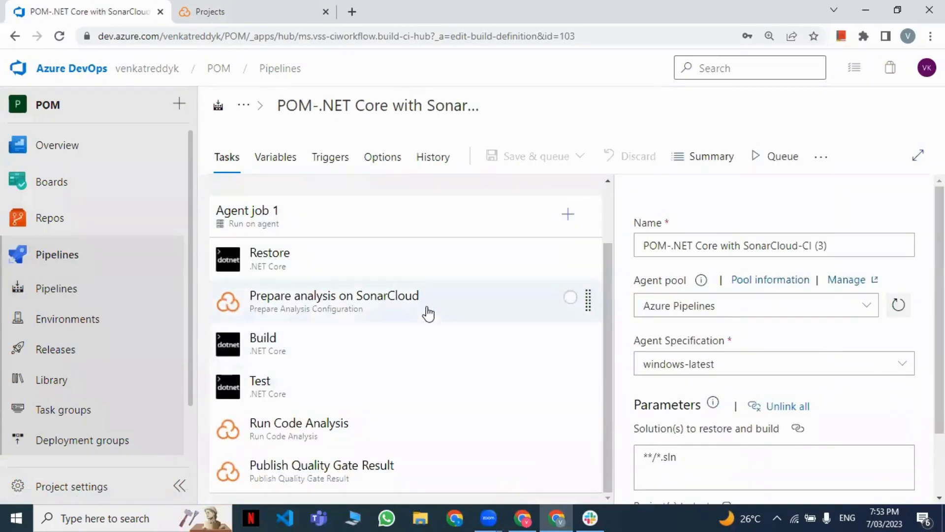
pyautogui.click(427, 311)
pyautogui.scroll(-3, 725, 363)
pyautogui.scroll(2, 522, 351)
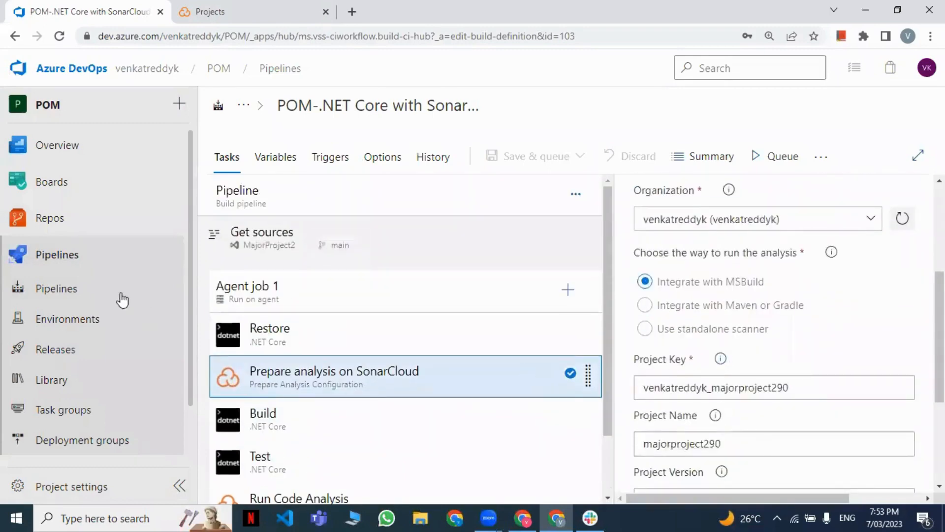
pyautogui.scroll(-2, 567, 409)
pyautogui.scroll(-1, 787, 393)
pyautogui.scroll(-2, 786, 392)
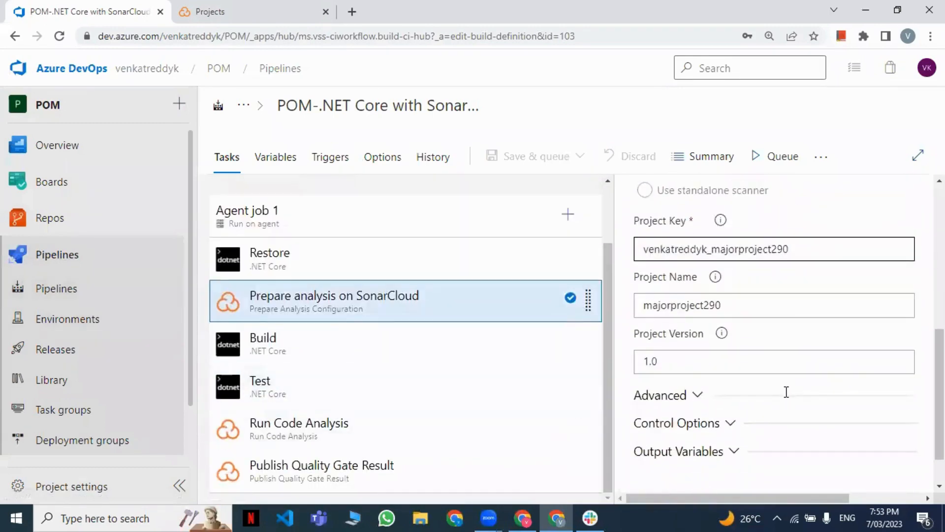
pyautogui.scroll(5, 785, 391)
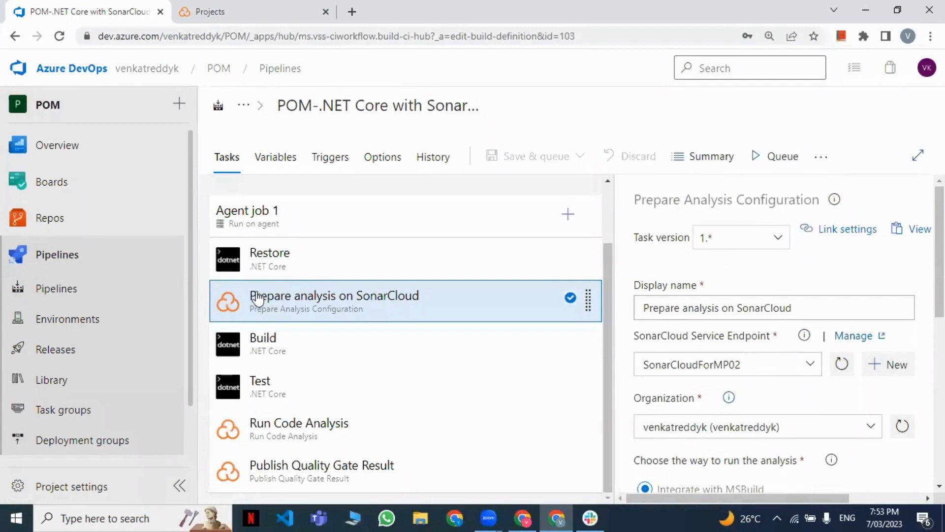
# Step: Start a new pipeline in the classic editor with Azure Repos Git, the MajorProject2 repository and the main branch as source
pyautogui.click(112, 260)
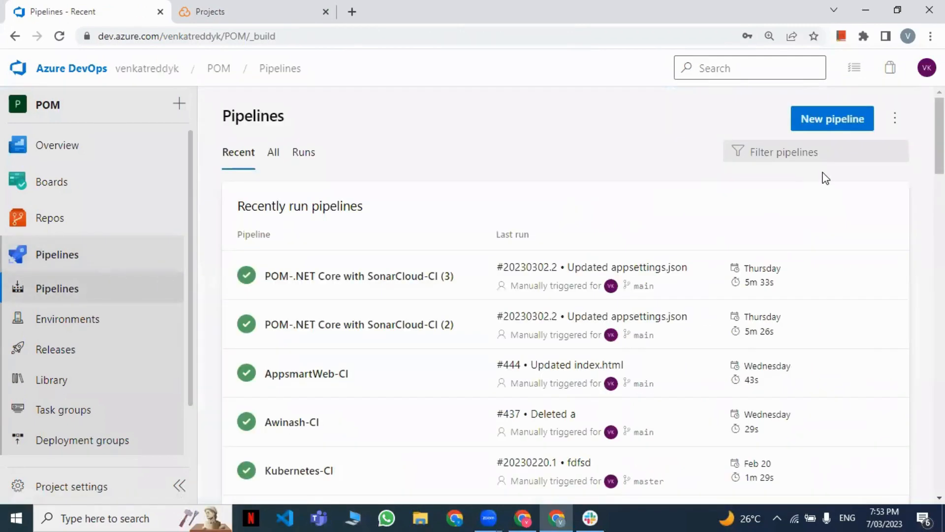
pyautogui.click(818, 119)
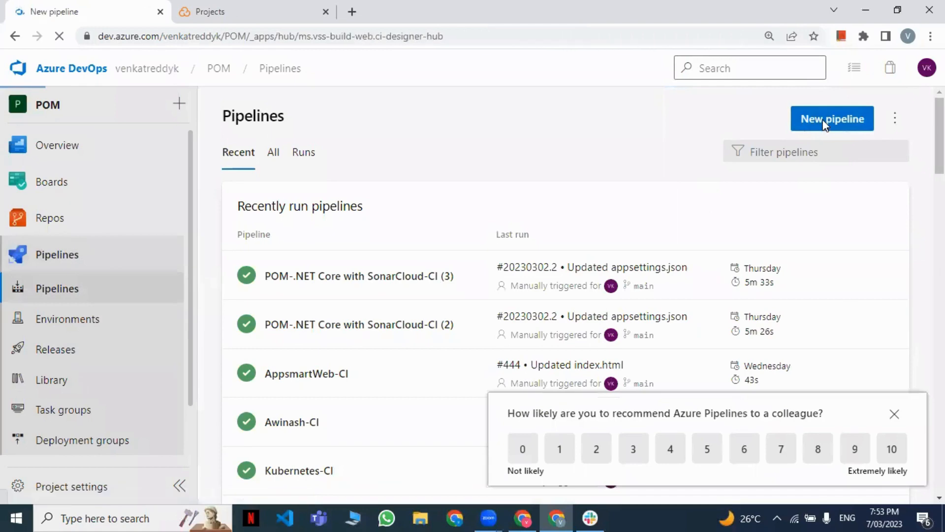
pyautogui.scroll(-2, 435, 305)
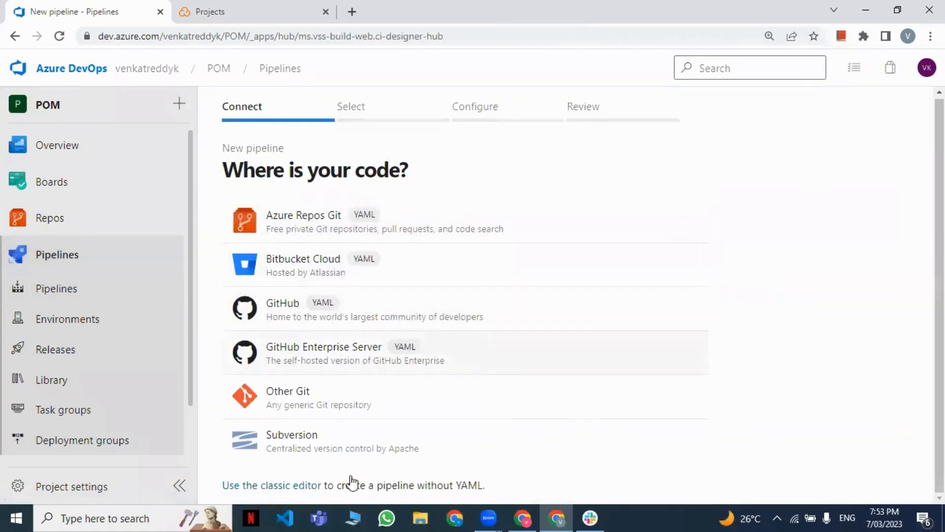
pyautogui.click(298, 486)
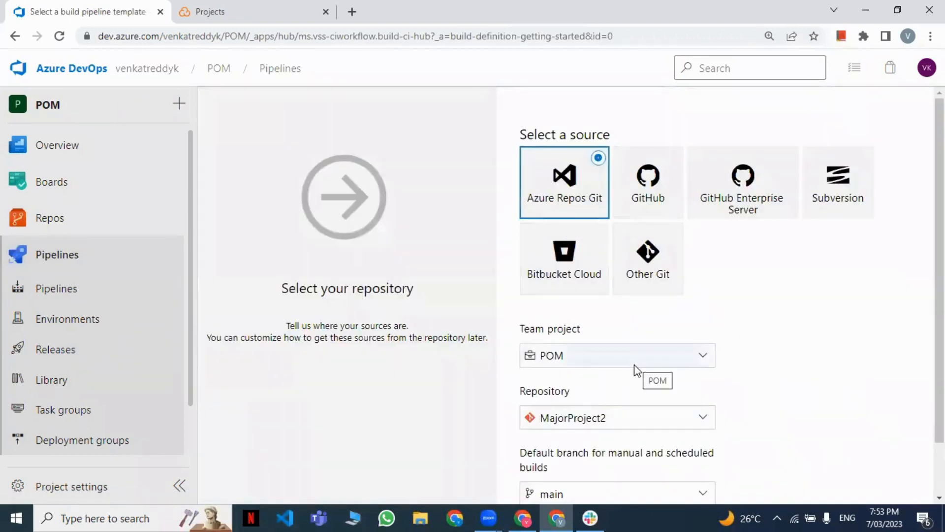
pyautogui.scroll(-1, 633, 371)
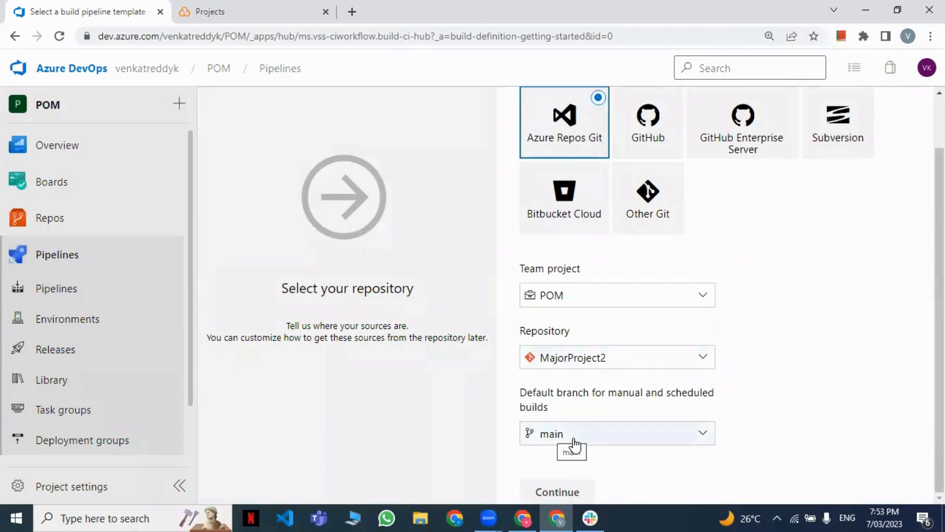
pyautogui.click(577, 491)
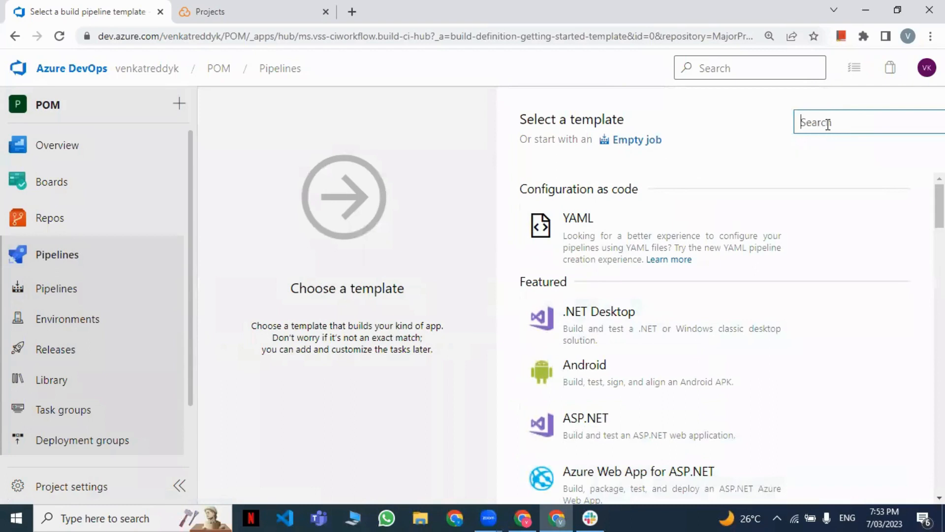
# Step: Search the templates for sonar, apply .NET Core with SonarCloud, and leave the new pipeline without saving
pyautogui.write('nar')
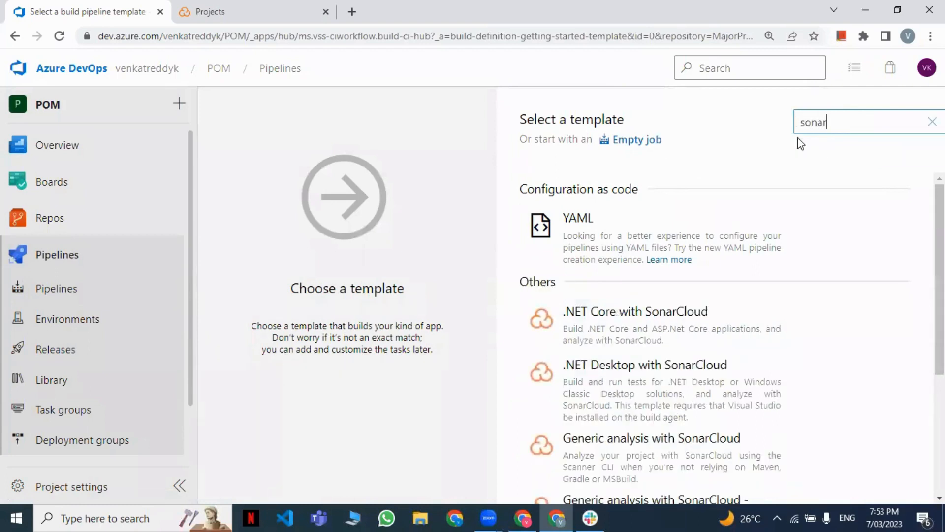
pyautogui.click(703, 345)
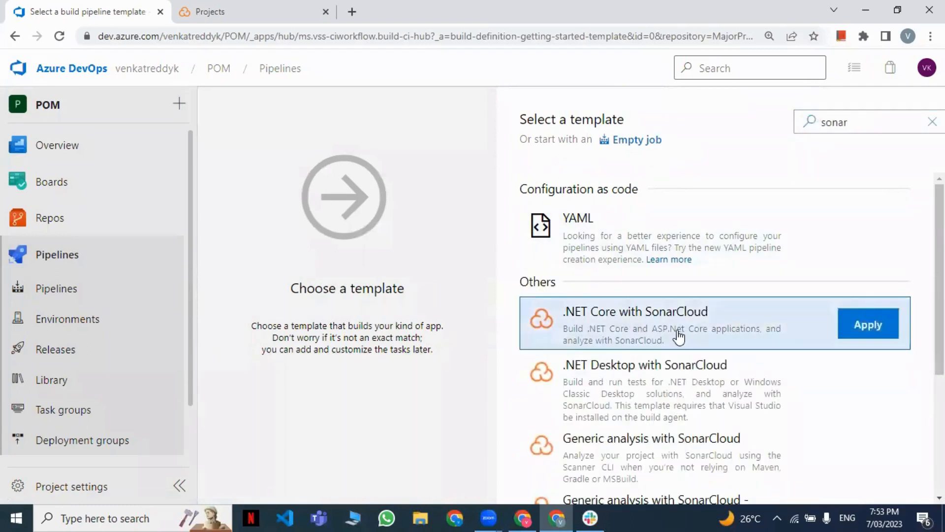
pyautogui.click(866, 335)
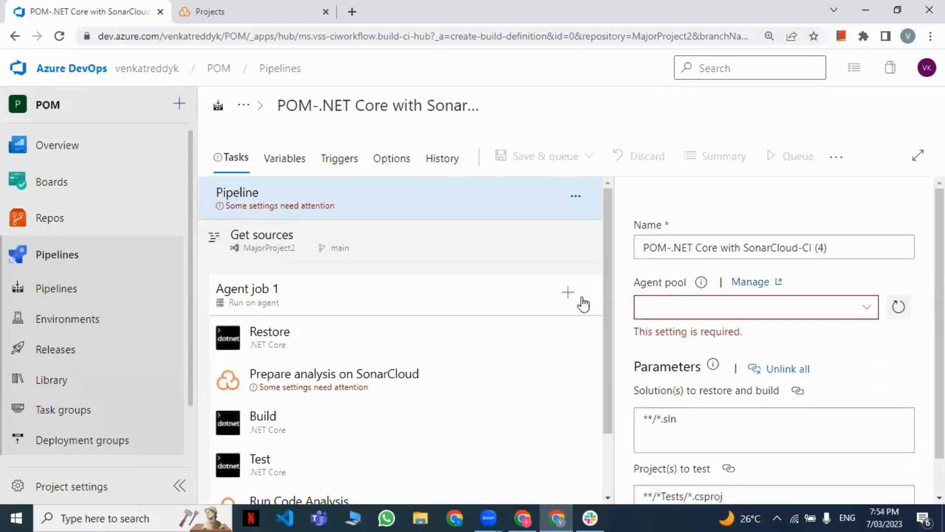
pyautogui.scroll(-2, 360, 374)
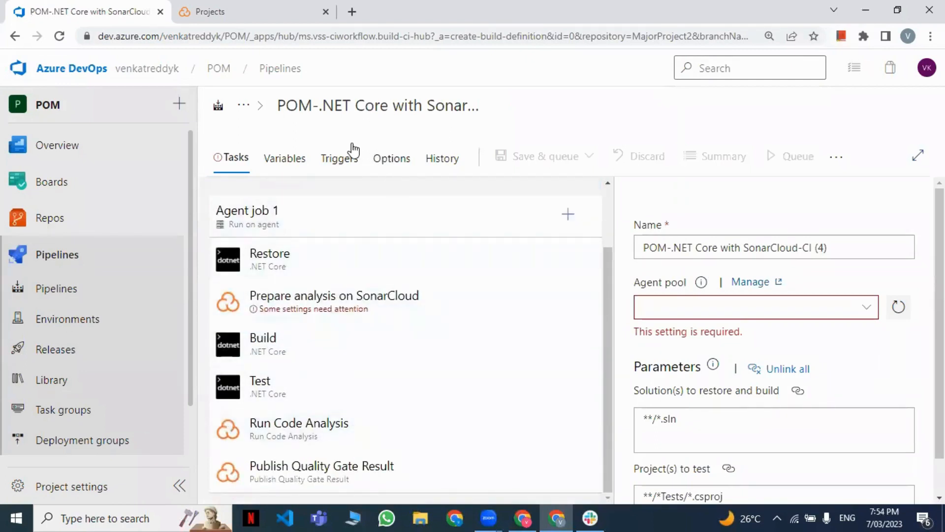
pyautogui.click(373, 108)
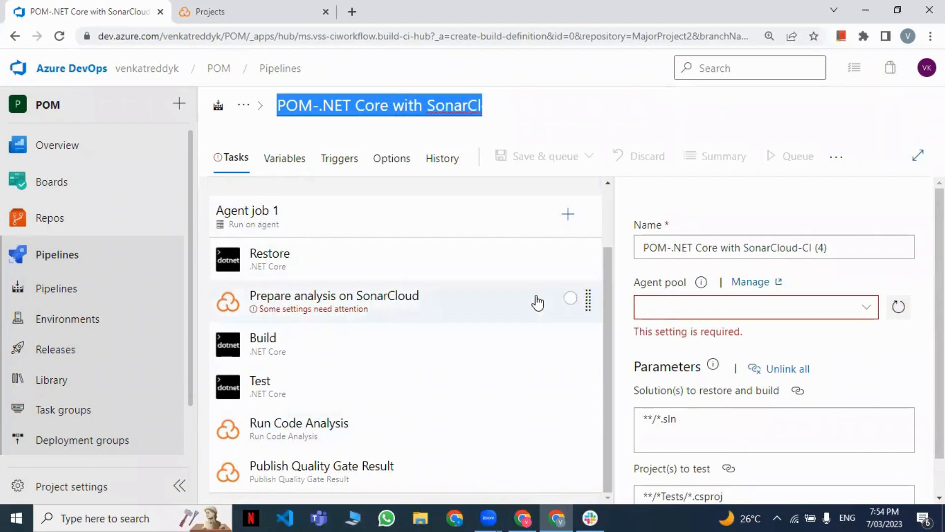
pyautogui.click(80, 249)
pyautogui.click(525, 334)
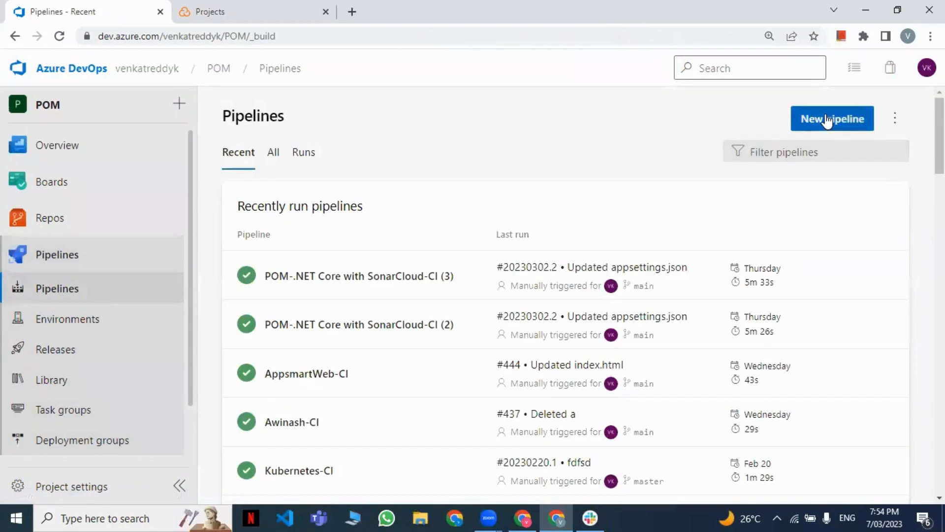
# Step: Start a new classic-editor pipeline from the MajorProject2 main branch with an empty job instead of a template
pyautogui.click(827, 120)
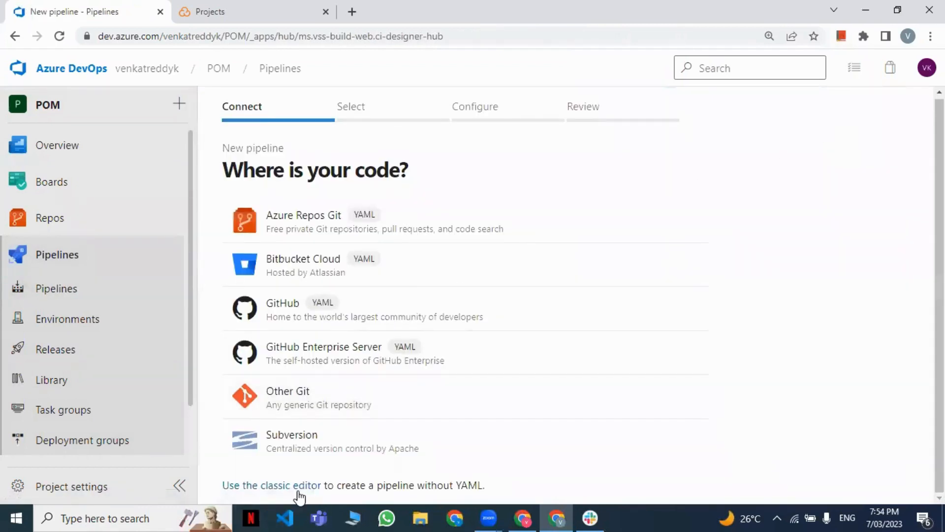
pyautogui.click(313, 484)
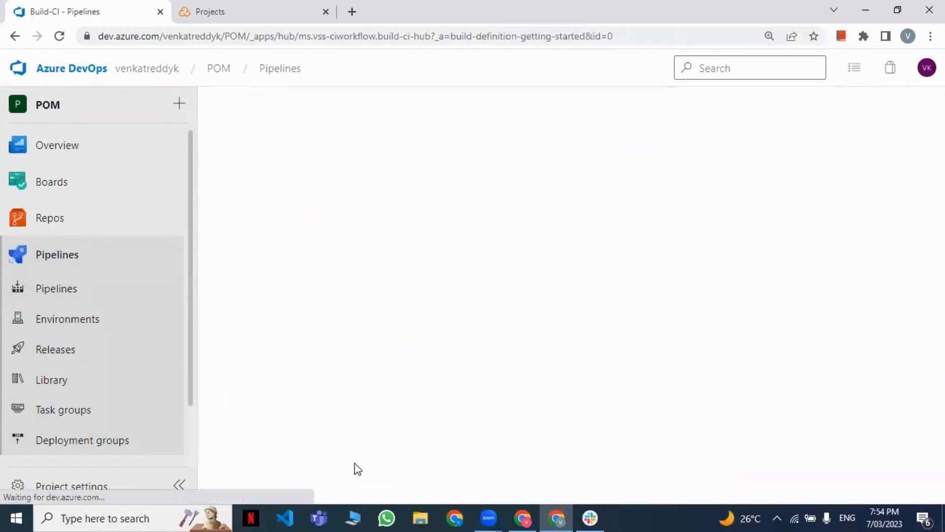
pyautogui.scroll(-1, 593, 331)
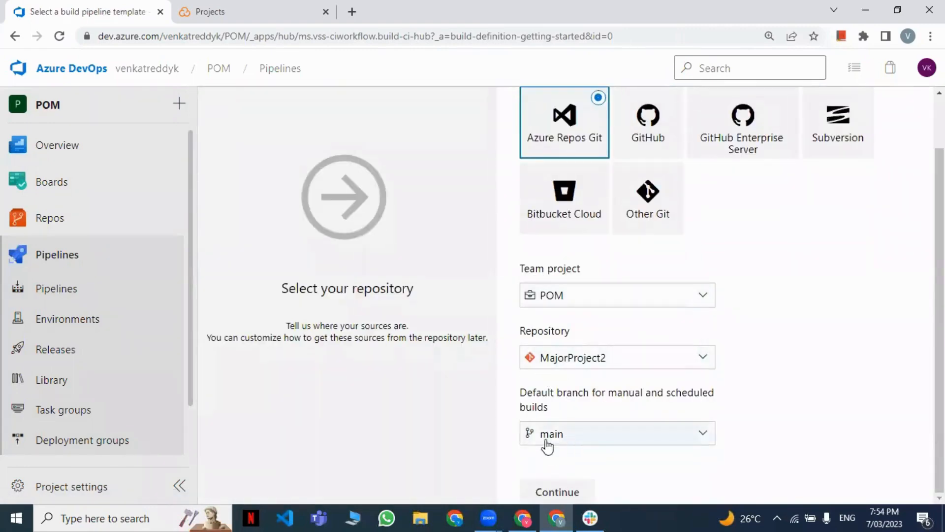
pyautogui.click(555, 487)
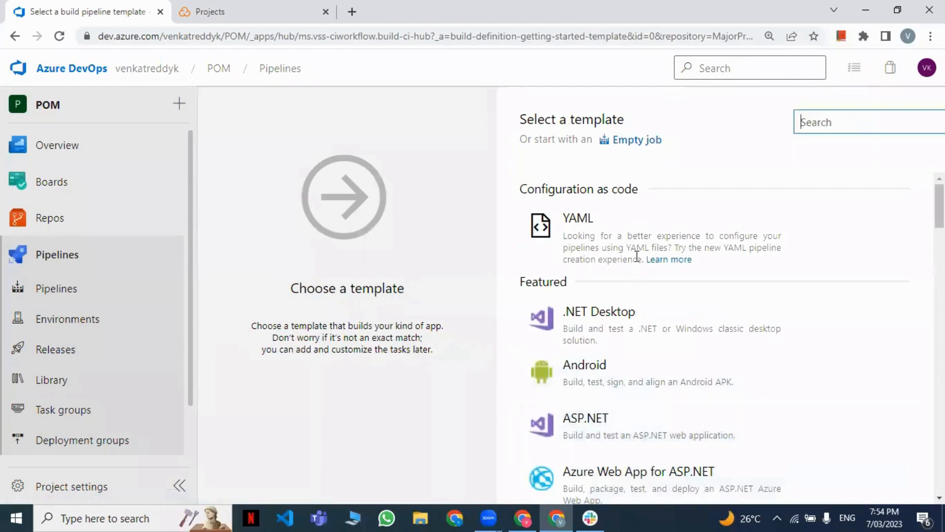
pyautogui.click(640, 141)
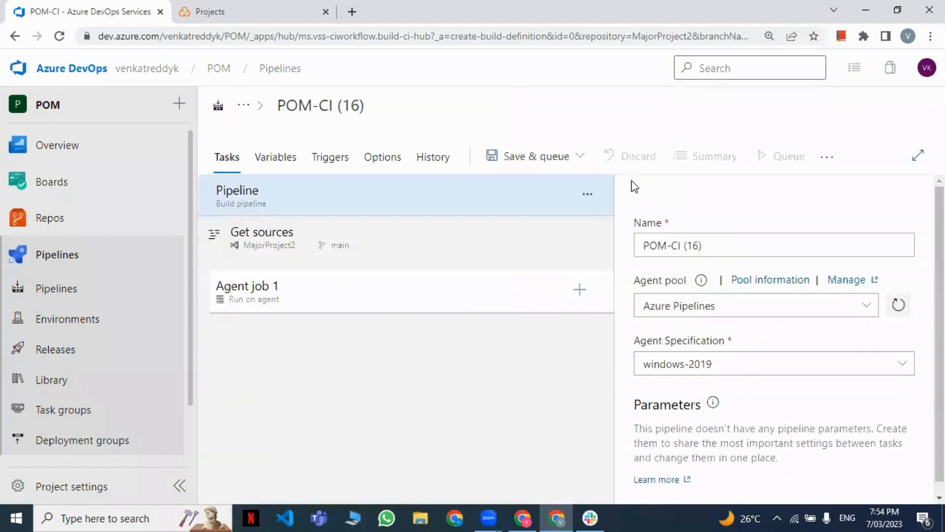
# Step: Add a Copy files task to Agent job 1, and leave the pipeline without saving it
pyautogui.click(582, 292)
pyautogui.write('copy files')
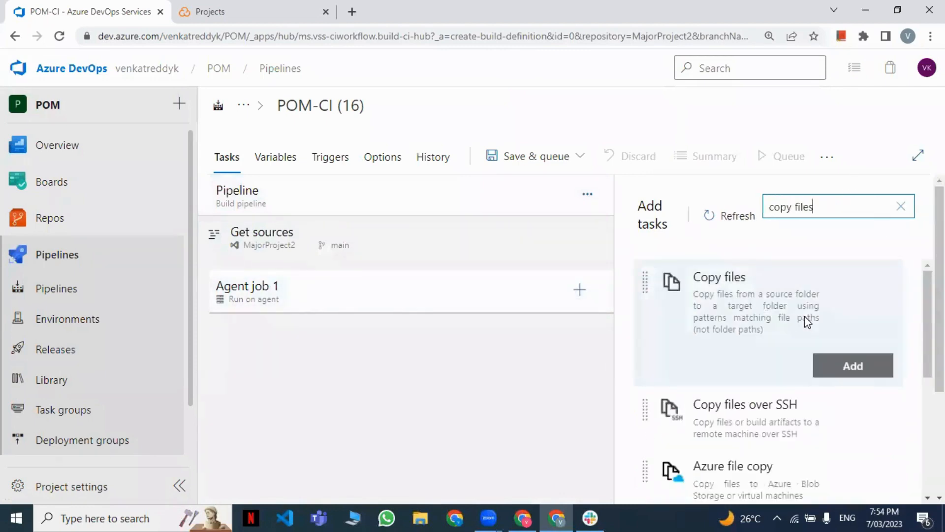
pyautogui.click(828, 365)
pyautogui.click(518, 348)
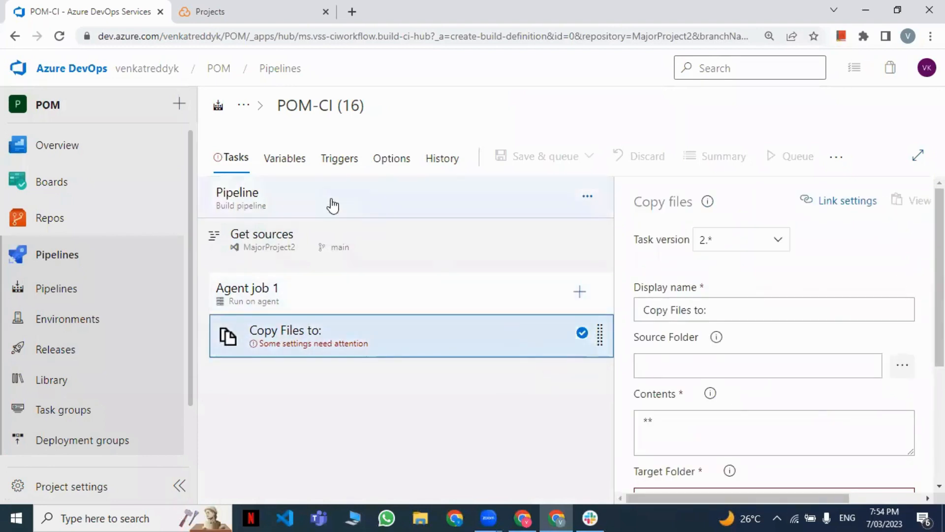
pyautogui.click(81, 265)
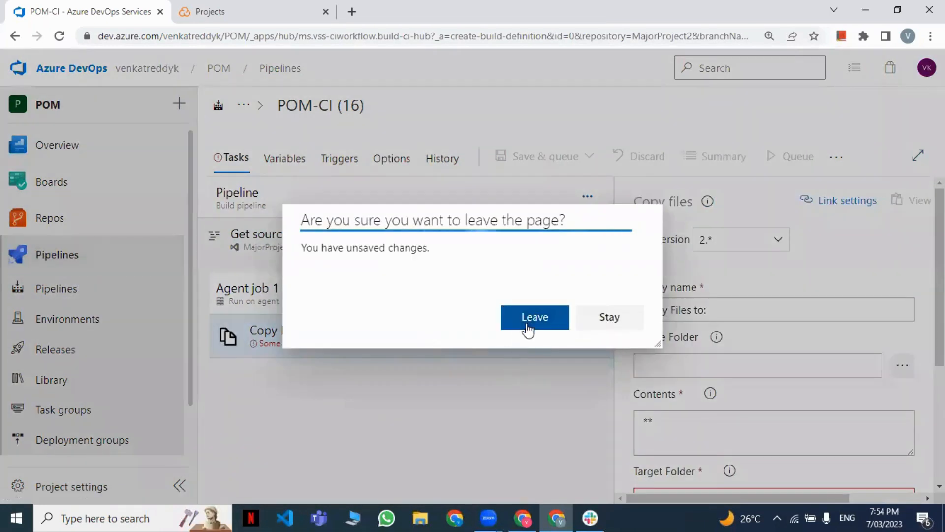
pyautogui.click(527, 326)
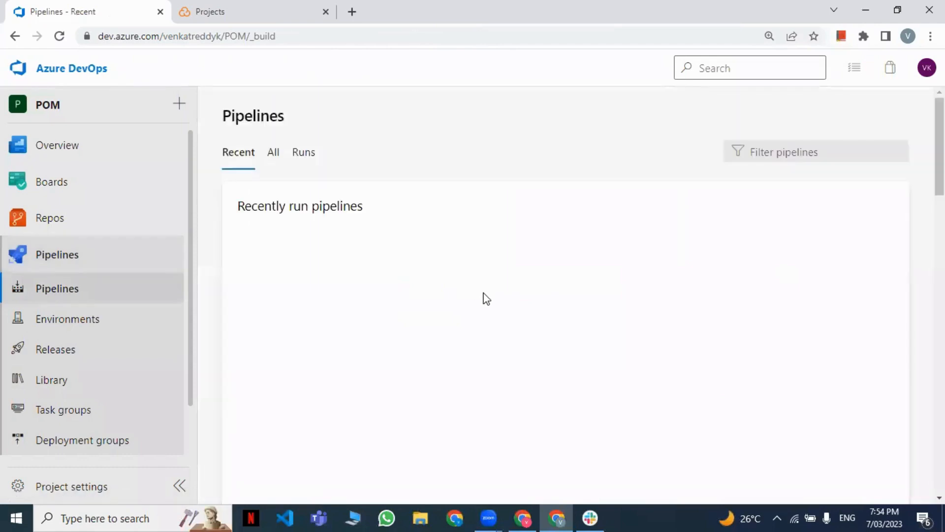
# Step: Create a classic-editor pipeline from the MajorProject2 main branch using the .NET Core with SonarCloud template
pyautogui.click(818, 127)
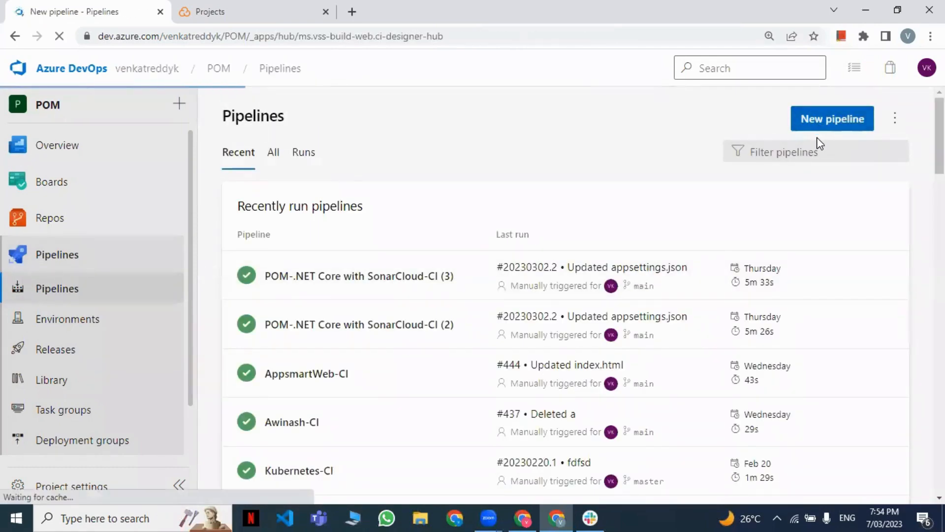
pyautogui.click(297, 487)
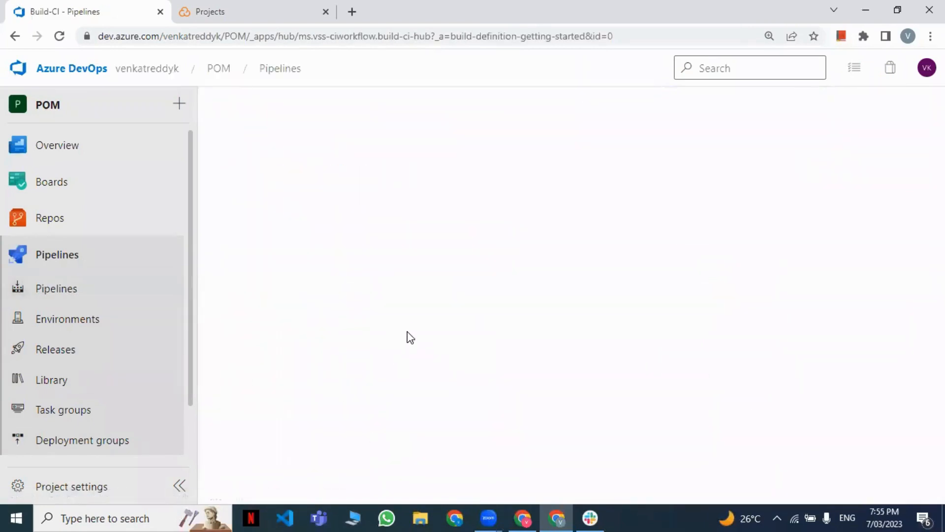
pyautogui.scroll(-2, 601, 423)
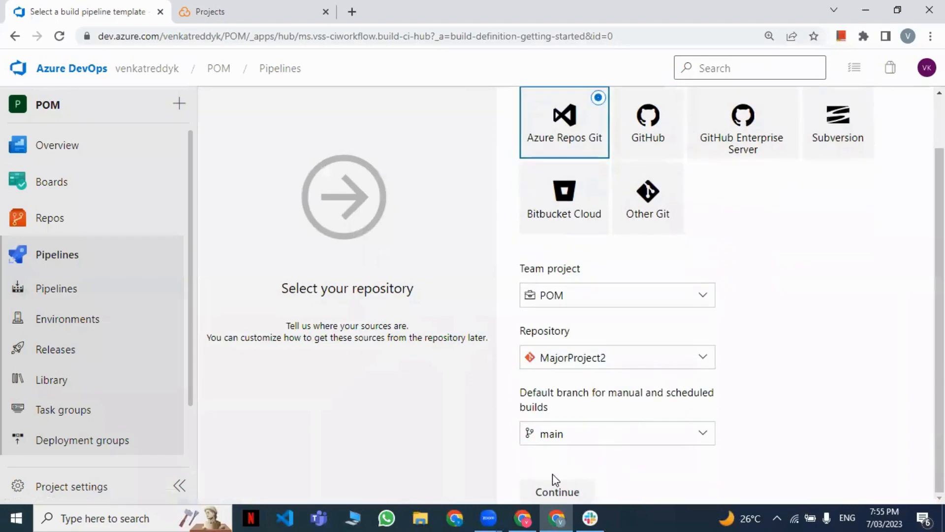
pyautogui.click(553, 490)
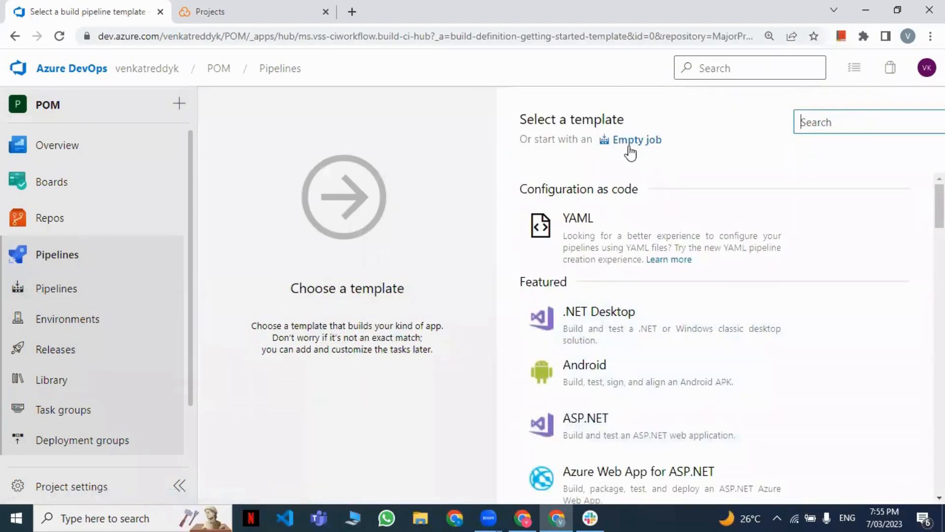
pyautogui.scroll(-6, 648, 323)
pyautogui.scroll(-2, 650, 325)
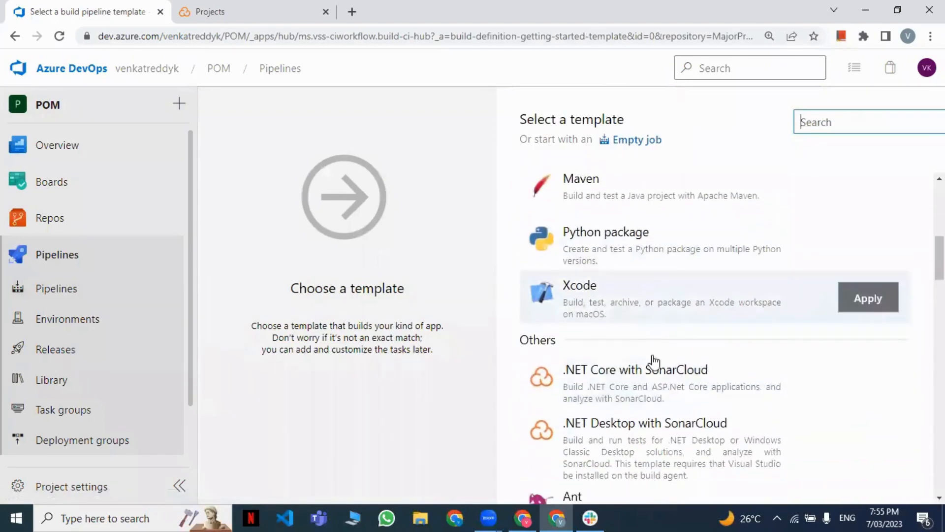
pyautogui.click(585, 366)
pyautogui.click(848, 370)
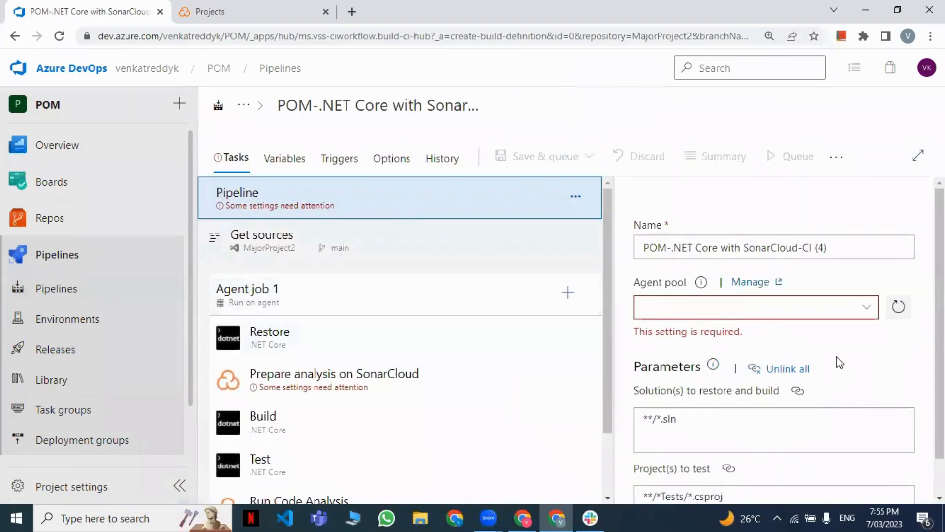
# Step: Set the agent pool to Azure Pipelines with the windows-latest specification, and open the Restore task's settings
pyautogui.click(864, 308)
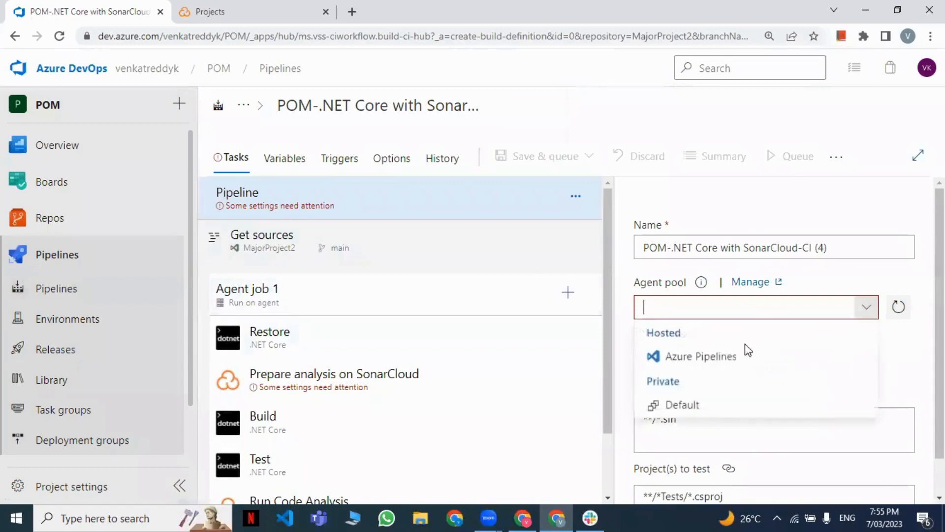
pyautogui.click(714, 356)
pyautogui.click(897, 367)
pyautogui.scroll(-5, 785, 442)
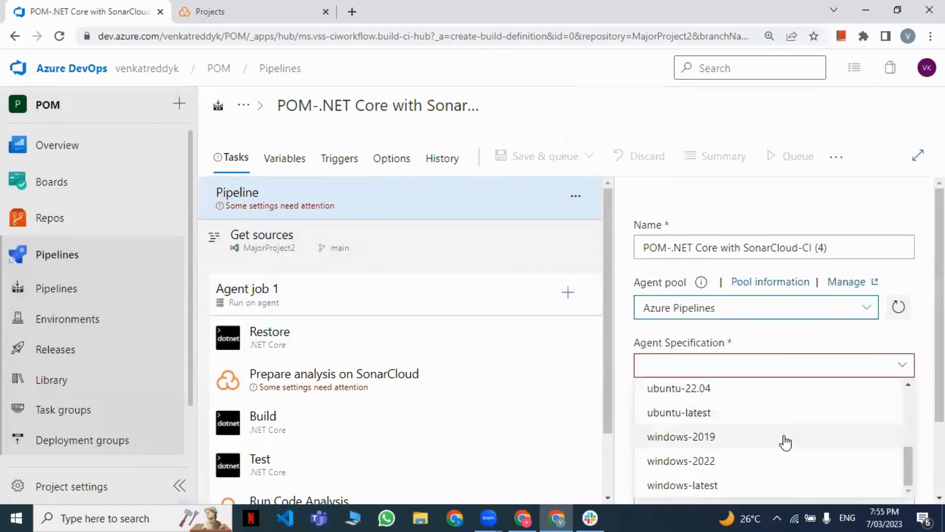
pyautogui.click(728, 482)
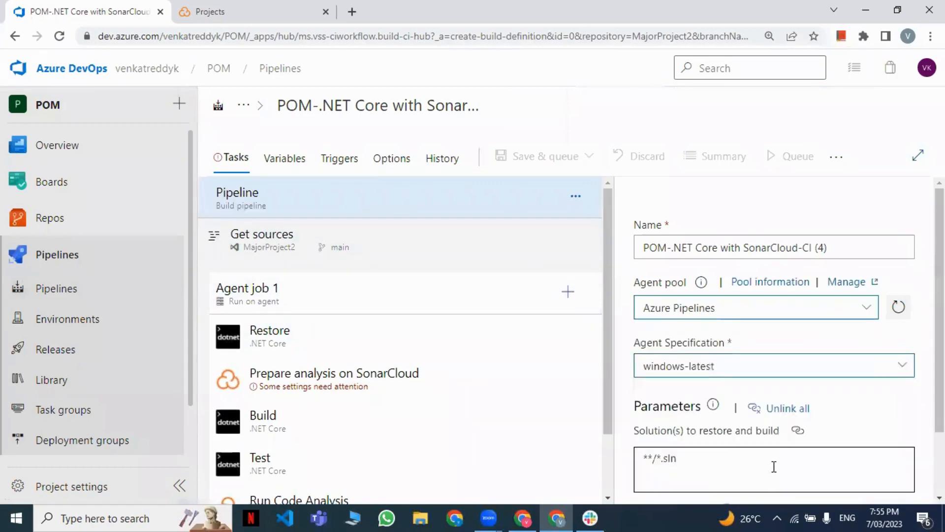
pyautogui.click(344, 337)
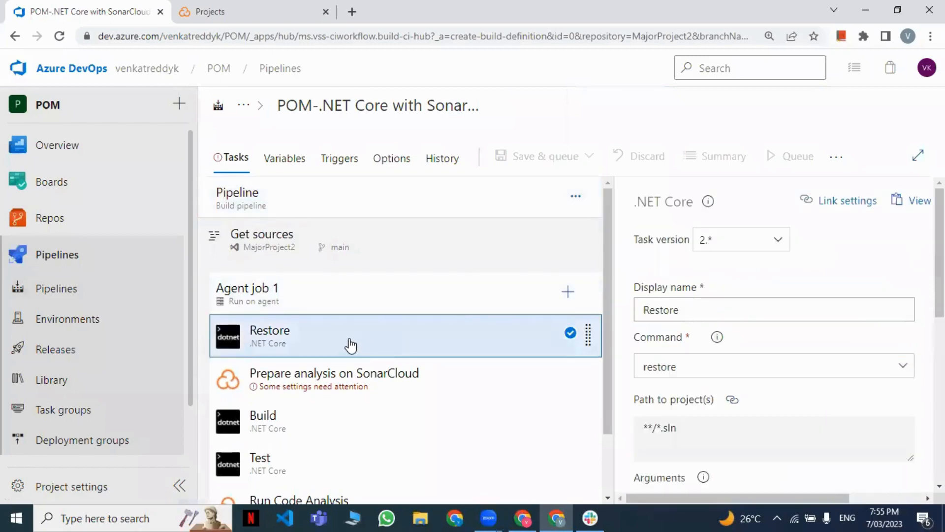
pyautogui.scroll(-2, 348, 344)
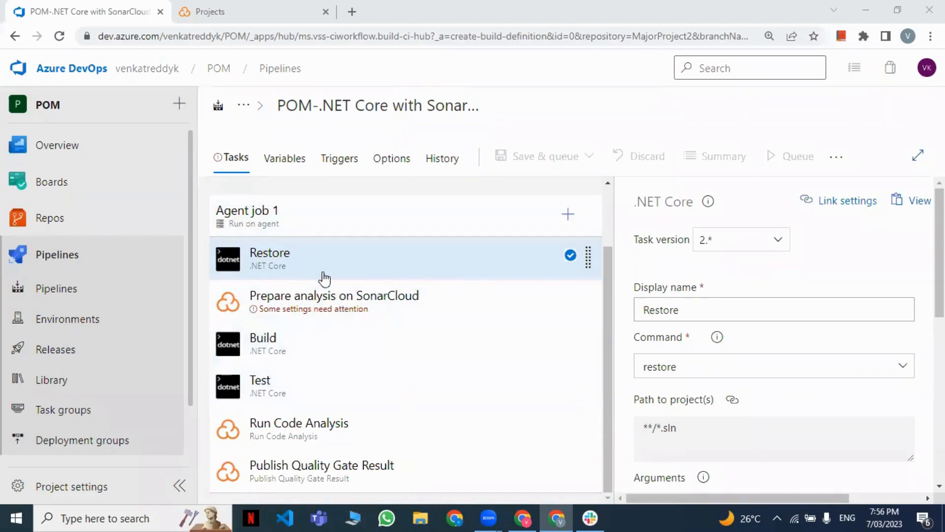
# Step: In the Prepare analysis on SonarCloud task, choose the SonarCMp02 service endpoint and select the account's organization
pyautogui.click(402, 306)
pyautogui.scroll(-2, 821, 371)
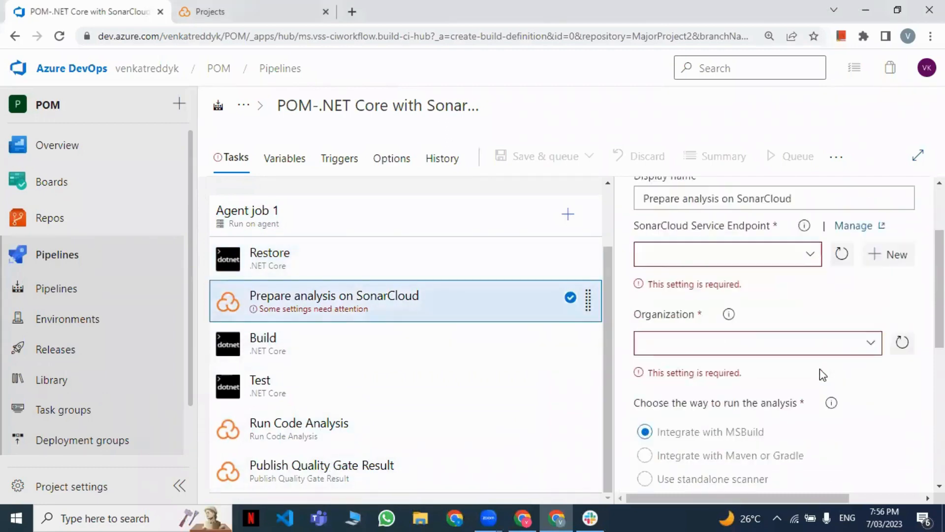
pyautogui.scroll(-1, 819, 369)
pyautogui.click(810, 231)
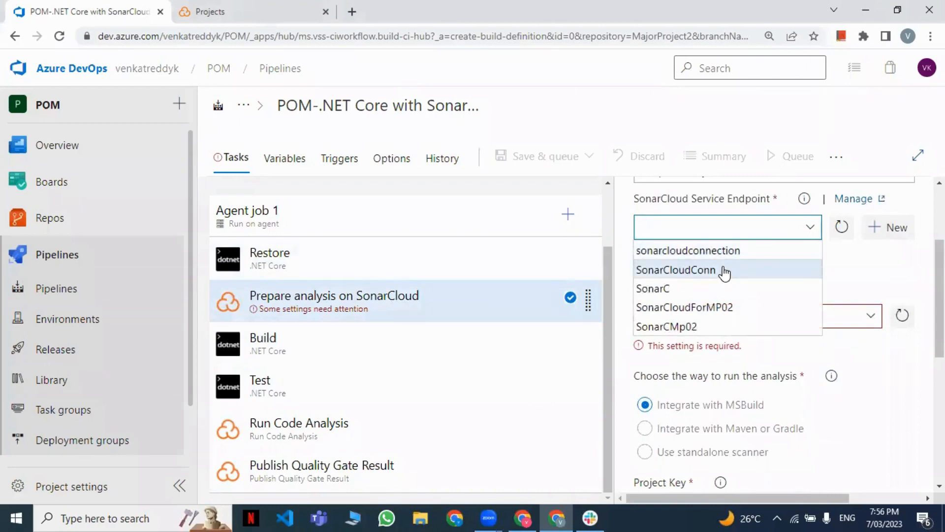
pyautogui.click(665, 328)
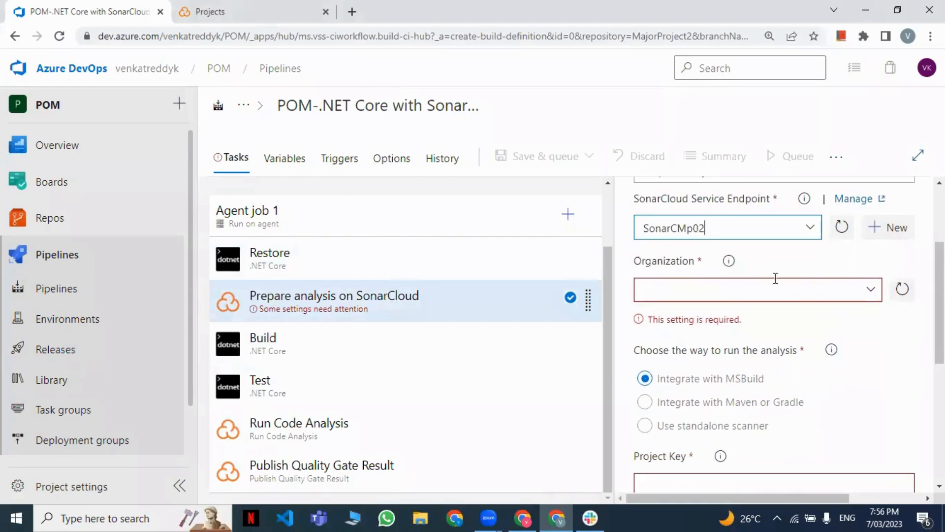
pyautogui.click(876, 293)
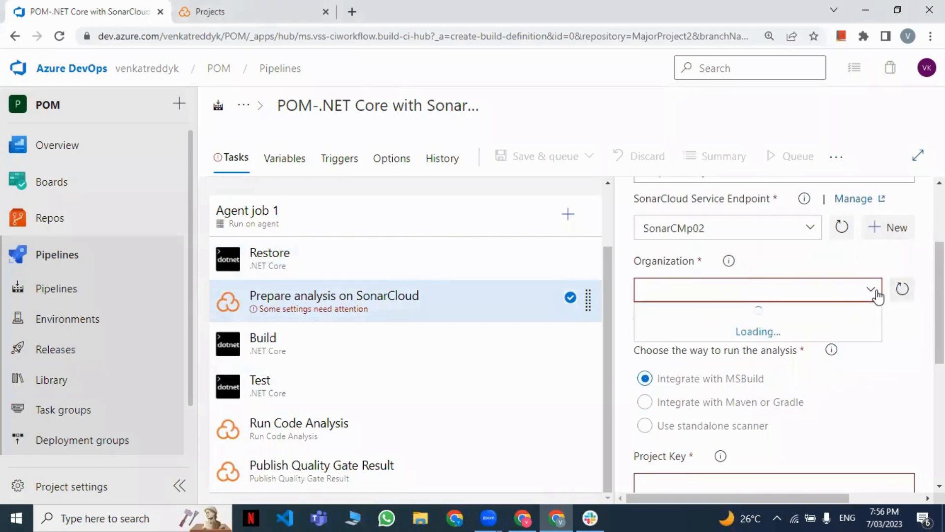
pyautogui.click(785, 318)
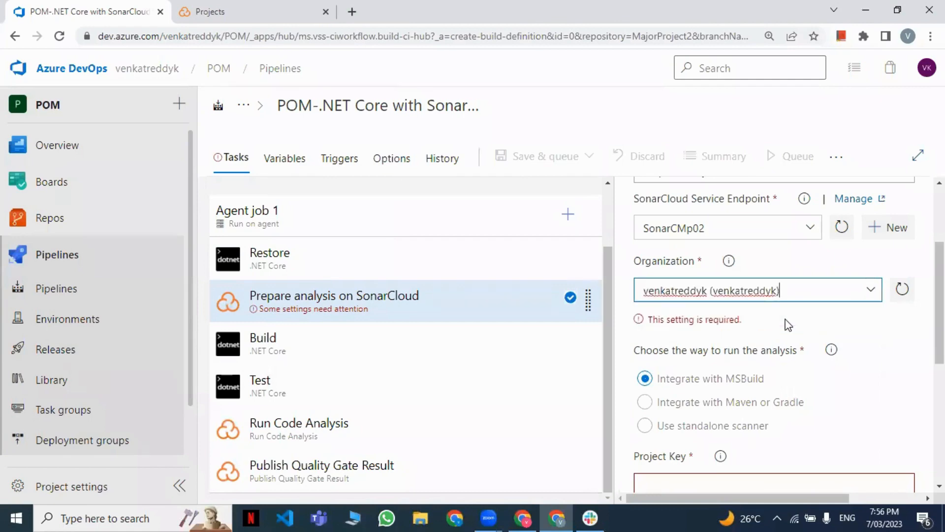
# Step: Check the task's project key and name fields, and switch to SonarCloud to open the organization that owns majorporject23
pyautogui.scroll(-3, 786, 325)
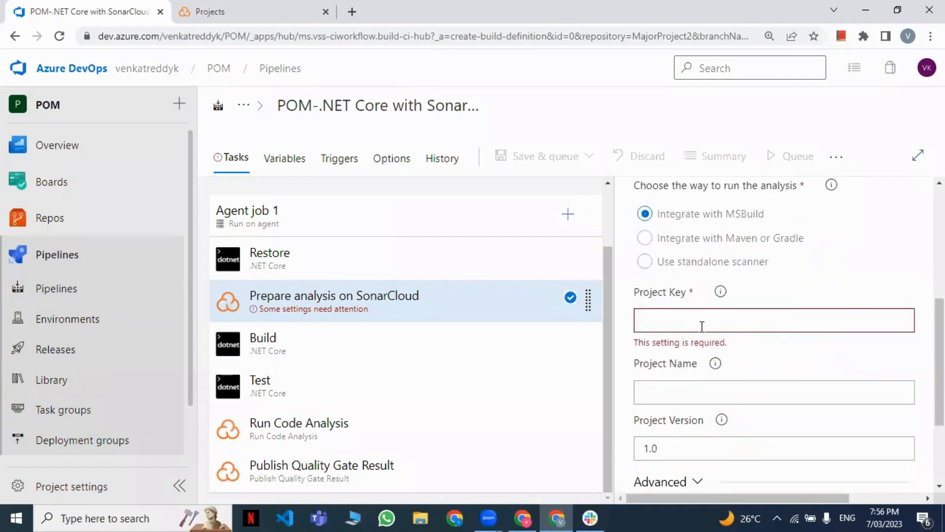
pyautogui.click(688, 396)
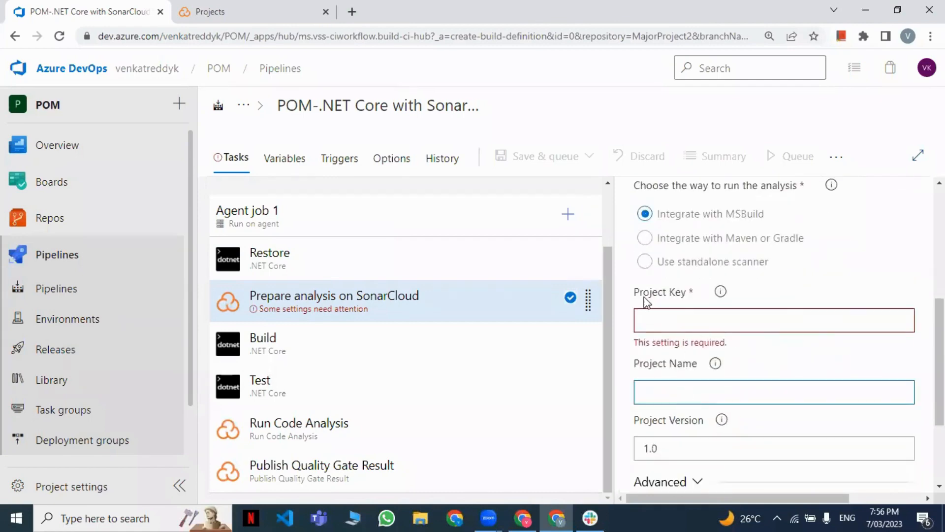
pyautogui.click(274, 14)
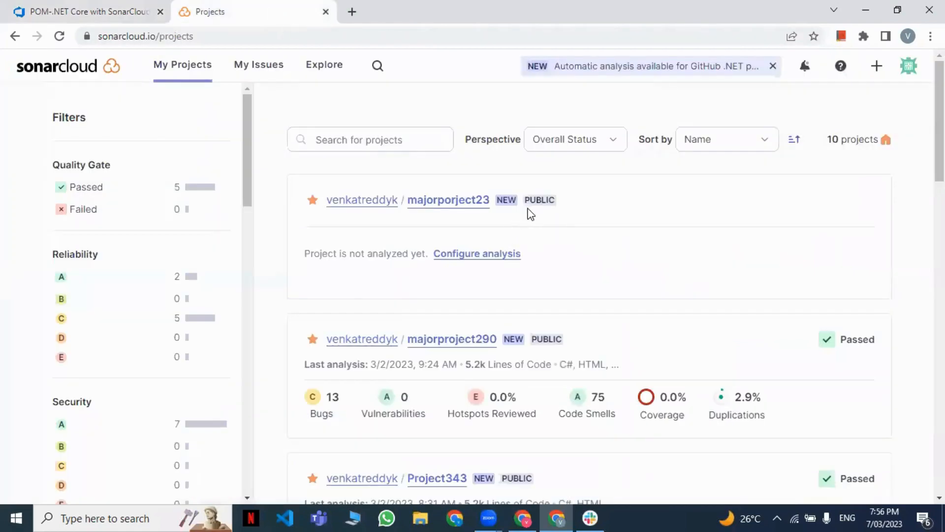
pyautogui.click(373, 204)
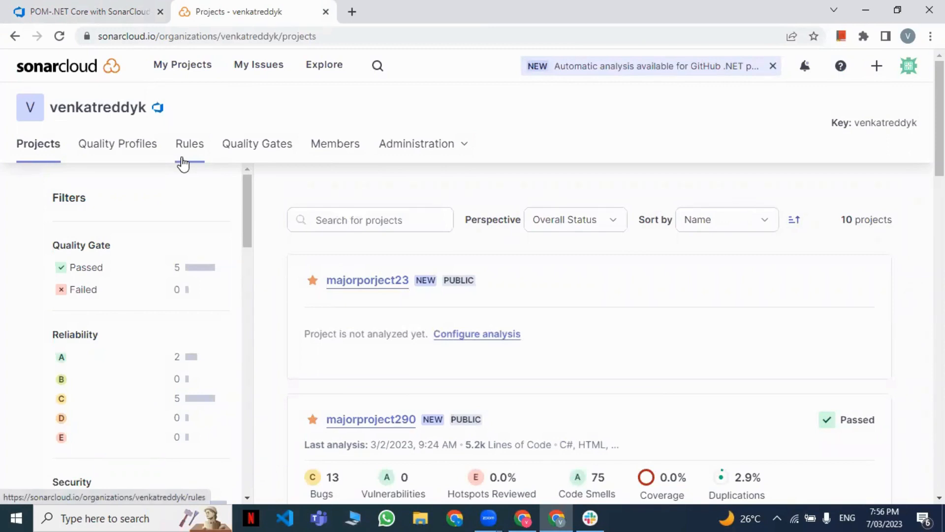
# Step: Copy the project key from majorporject23's information page in SonarCloud and paste it as the Prepare analysis task's Project Key in Azure DevOps
pyautogui.click(375, 281)
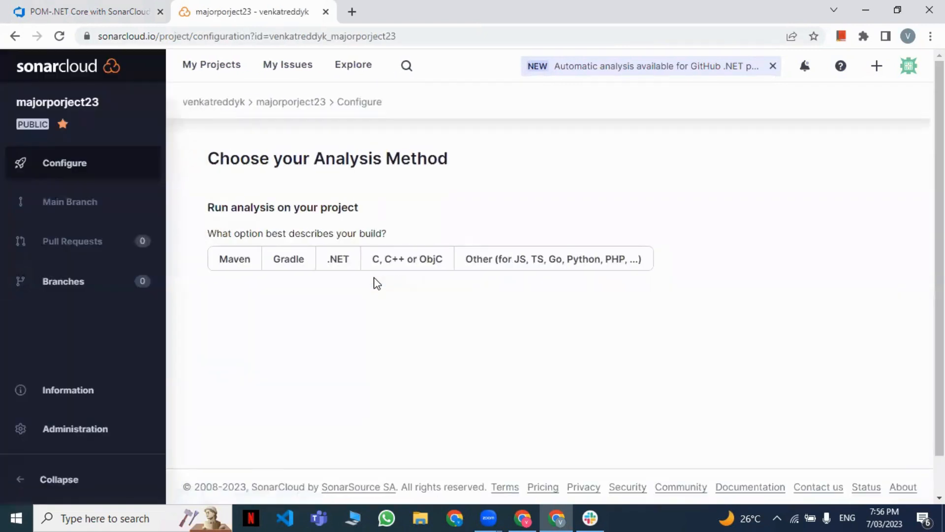
pyautogui.click(61, 401)
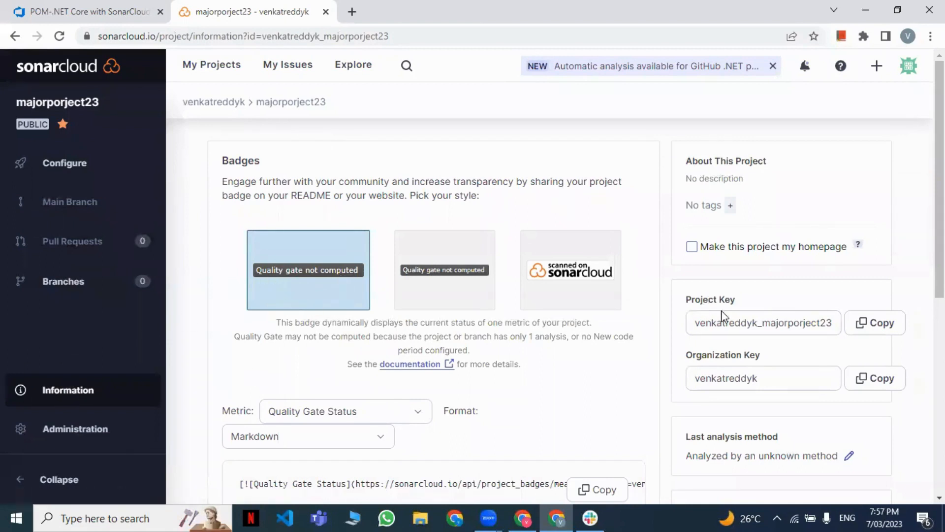
pyautogui.click(873, 323)
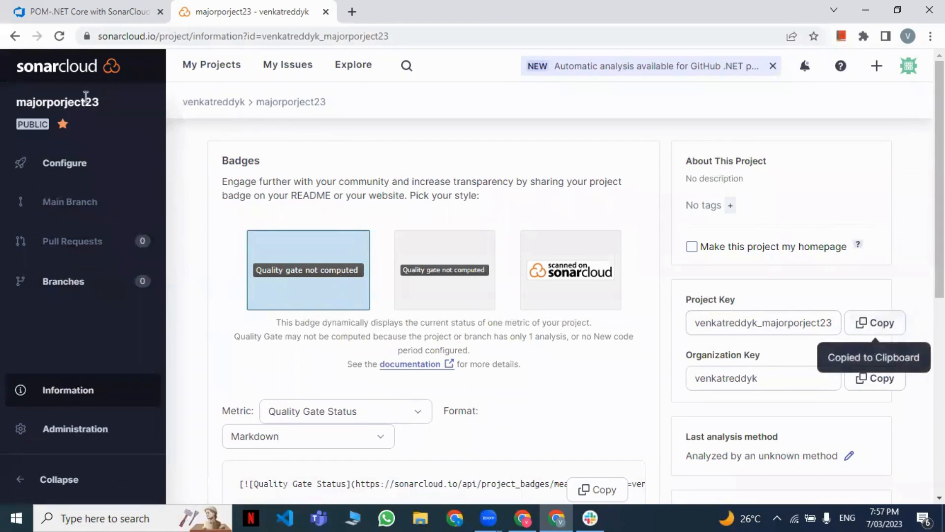
pyautogui.click(78, 11)
pyautogui.click(690, 319)
pyautogui.rightClick(691, 319)
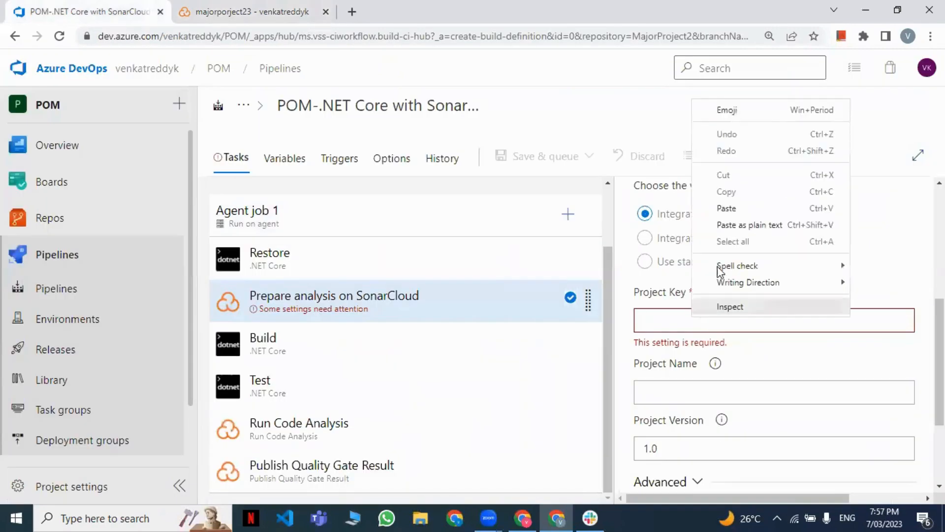
pyautogui.click(726, 207)
# Step: Copy the project name majorporject23 from SonarCloud and enter it as the Prepare analysis task's Project Name in Azure DevOps
pyautogui.click(265, 13)
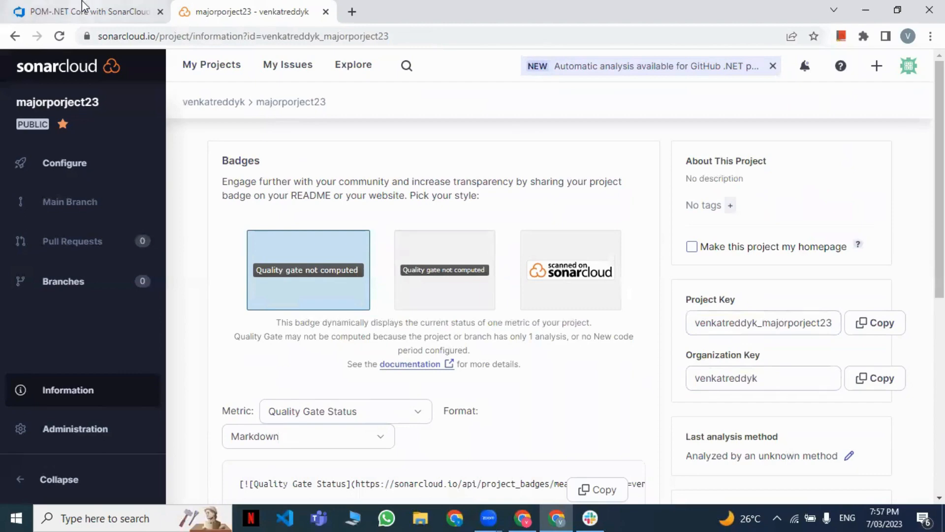
pyautogui.click(93, 12)
pyautogui.click(318, 7)
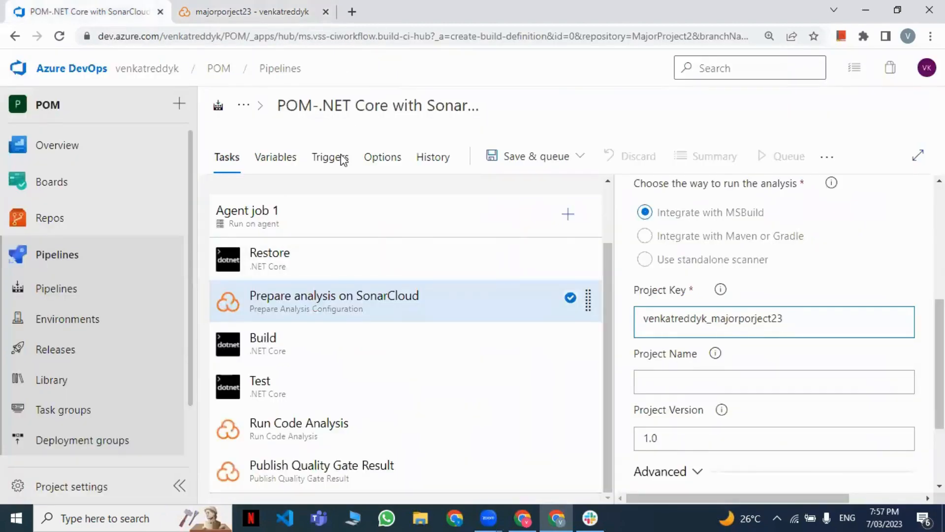
pyautogui.moveTo(326, 102); pyautogui.dragTo(258, 105)
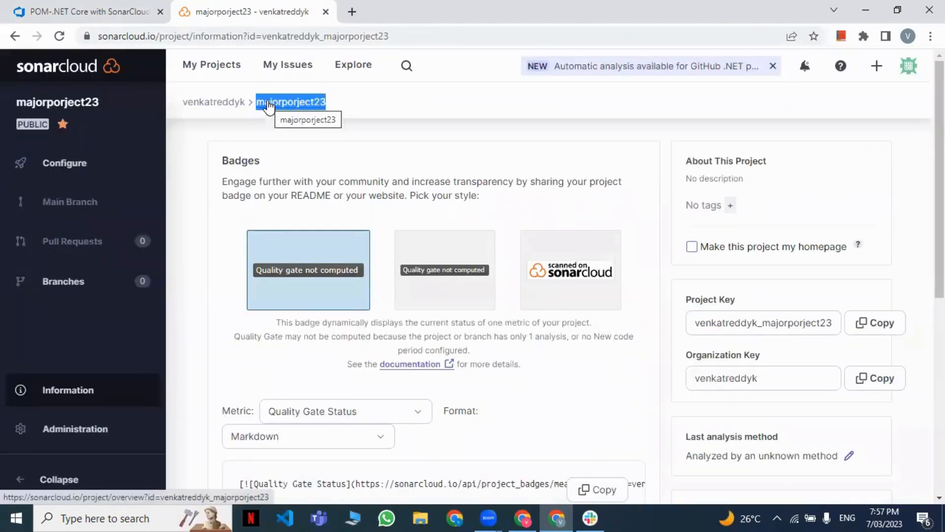
pyautogui.rightClick(268, 101)
pyautogui.click(312, 222)
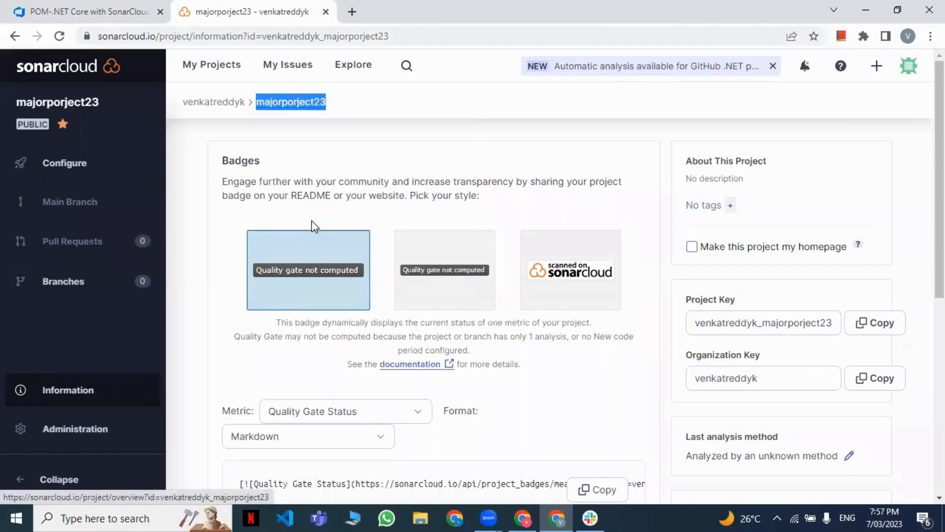
pyautogui.click(94, 13)
pyautogui.click(709, 385)
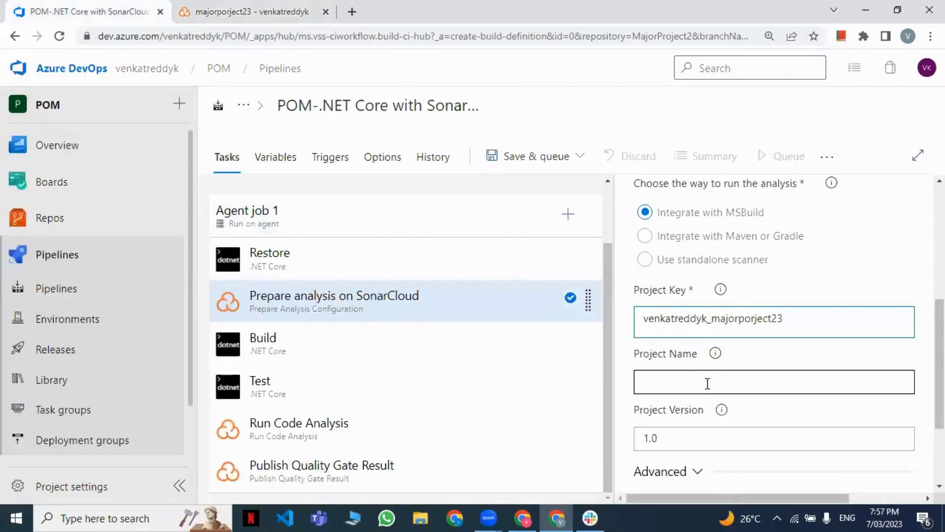
pyautogui.rightClick(709, 380)
pyautogui.click(741, 272)
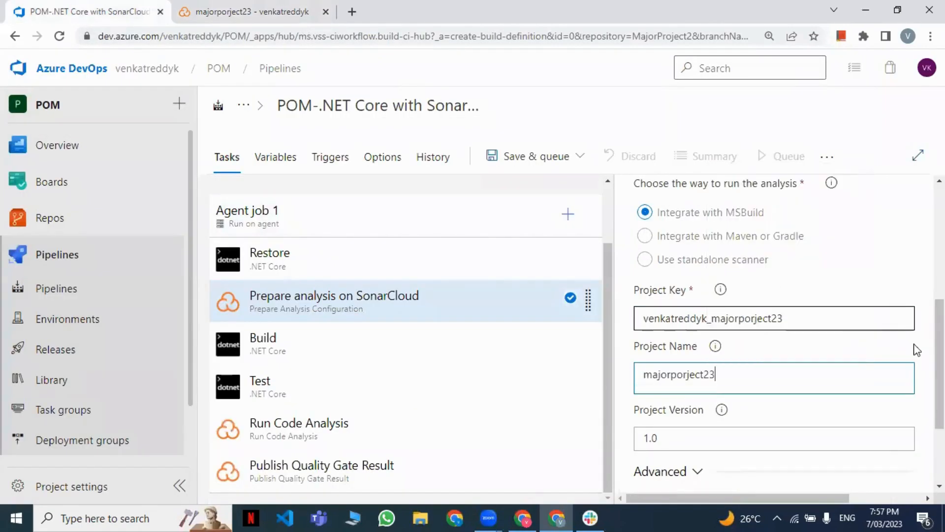
# Step: Check the Prepare analysis settings, save the pipeline and queue a run of it
pyautogui.scroll(-3, 916, 362)
pyautogui.scroll(5, 874, 408)
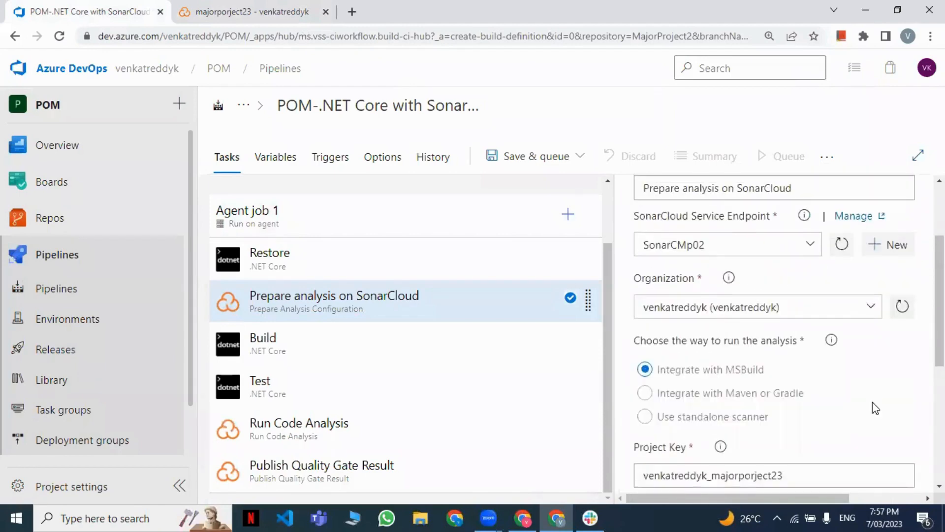
pyautogui.scroll(3, 874, 408)
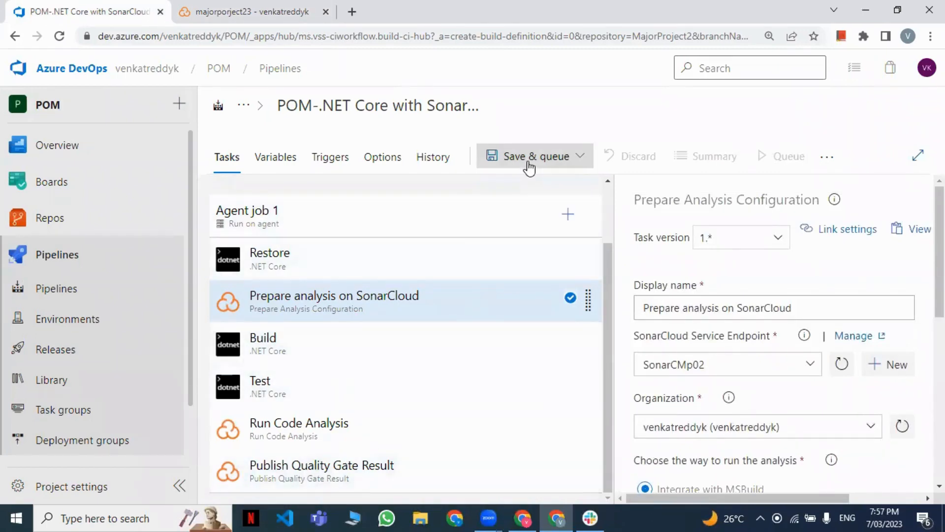
pyautogui.click(490, 153)
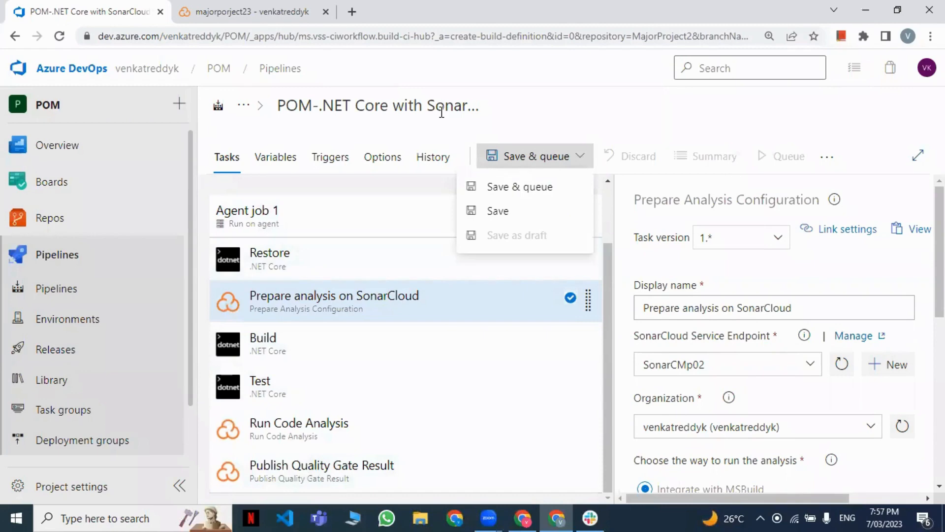
pyautogui.click(516, 185)
pyautogui.click(892, 469)
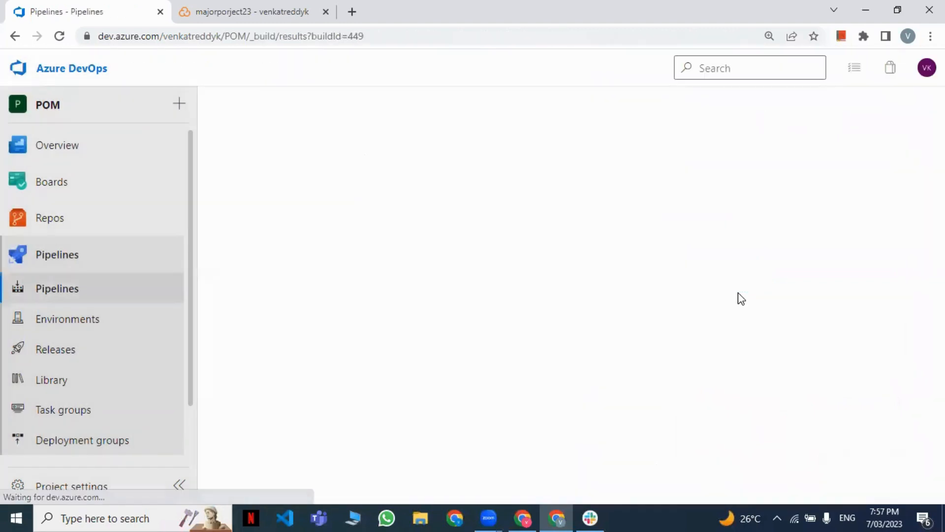
# Step: Open the POM-.NET Core with SonarCloud-CI (4) pipeline for editing and review its agent settings and Prepare analysis on SonarCloud task
pyautogui.click(126, 261)
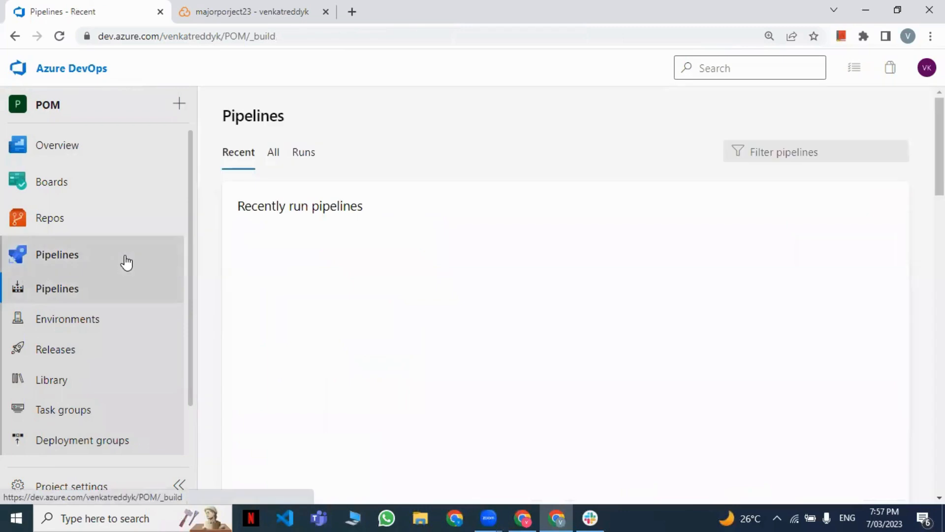
pyautogui.click(392, 273)
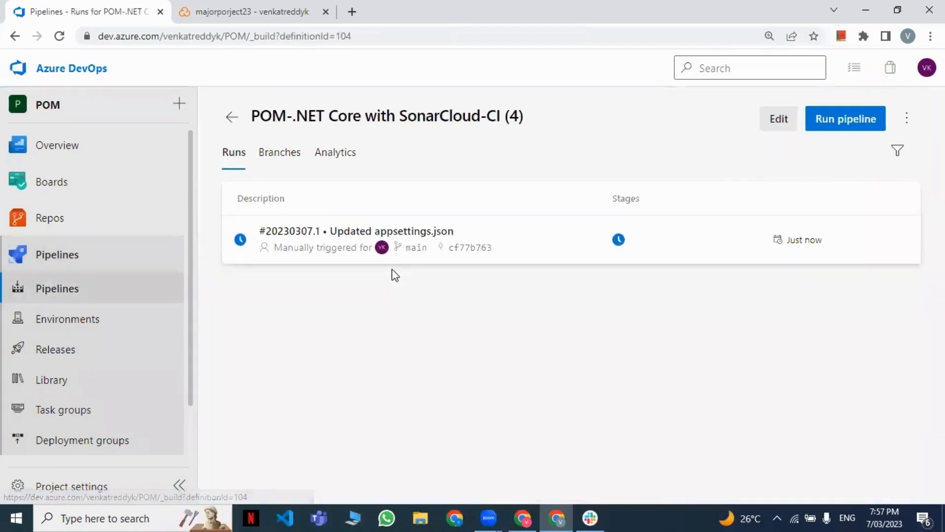
pyautogui.click(778, 120)
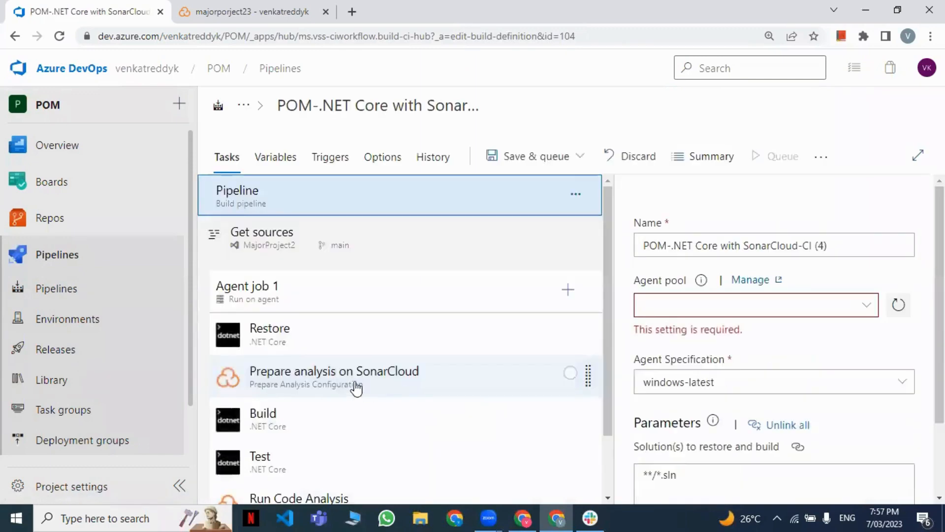
pyautogui.scroll(-2, 354, 386)
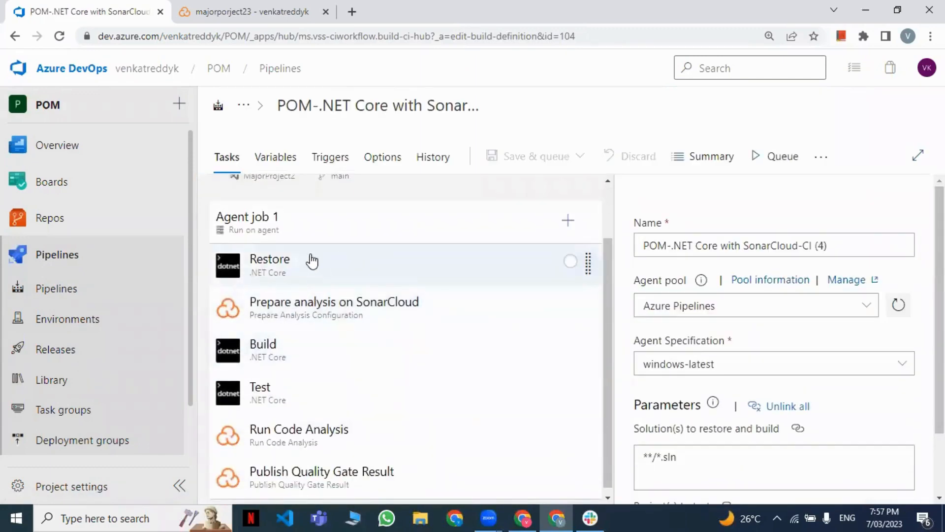
pyautogui.scroll(-1, 324, 320)
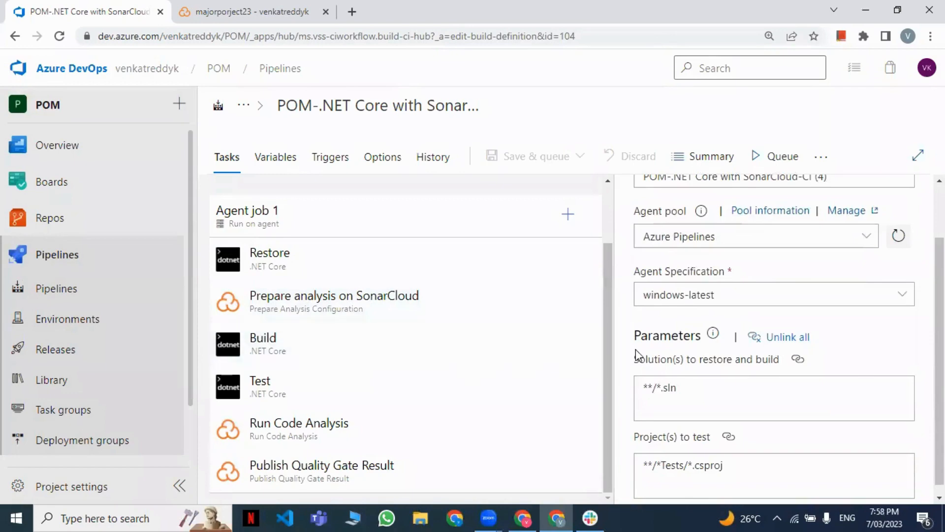
pyautogui.click(443, 303)
pyautogui.scroll(-1, 755, 334)
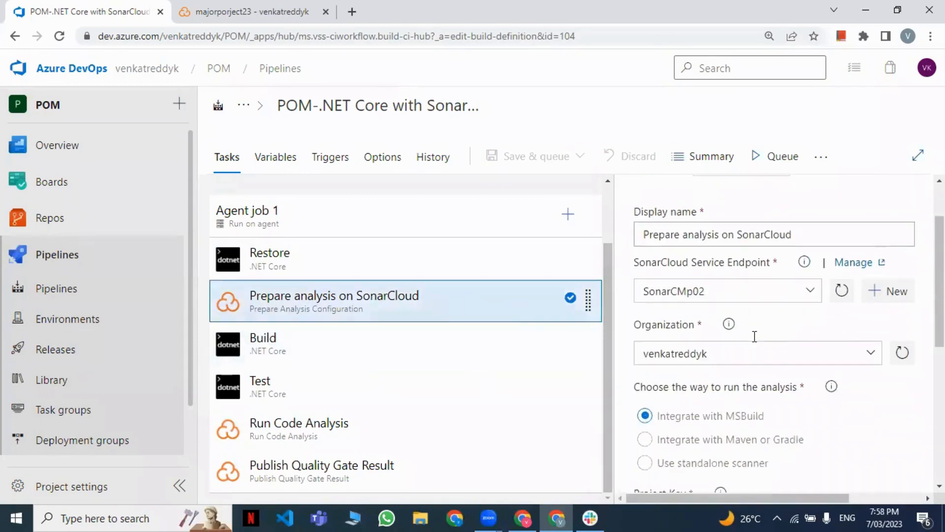
pyautogui.scroll(-2, 753, 337)
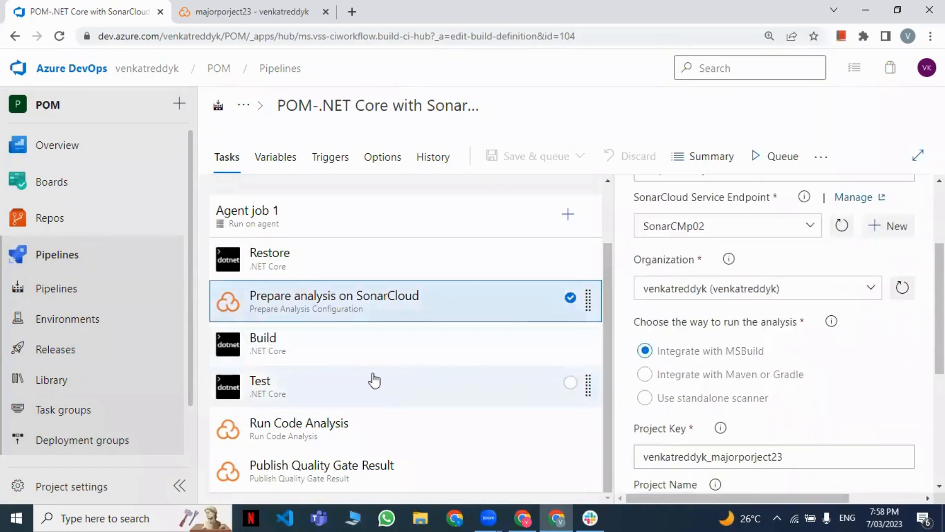
# Step: Review the settings of the Build, Test, Run Code Analysis and Publish Quality Gate Result tasks
pyautogui.click(323, 344)
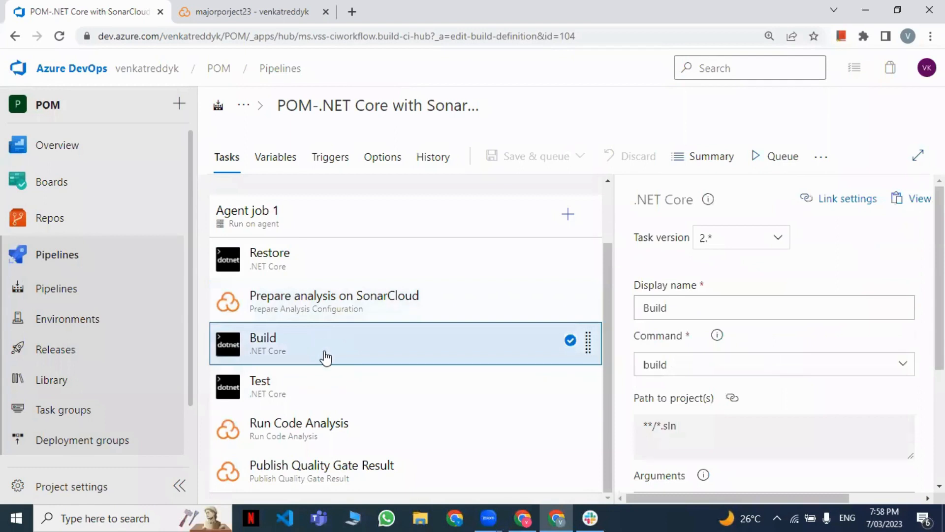
pyautogui.click(326, 389)
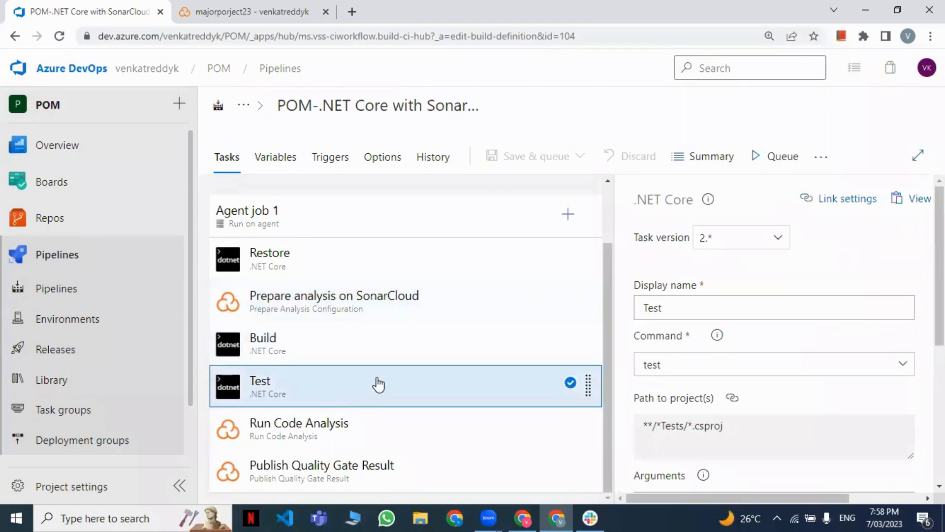
pyautogui.click(323, 443)
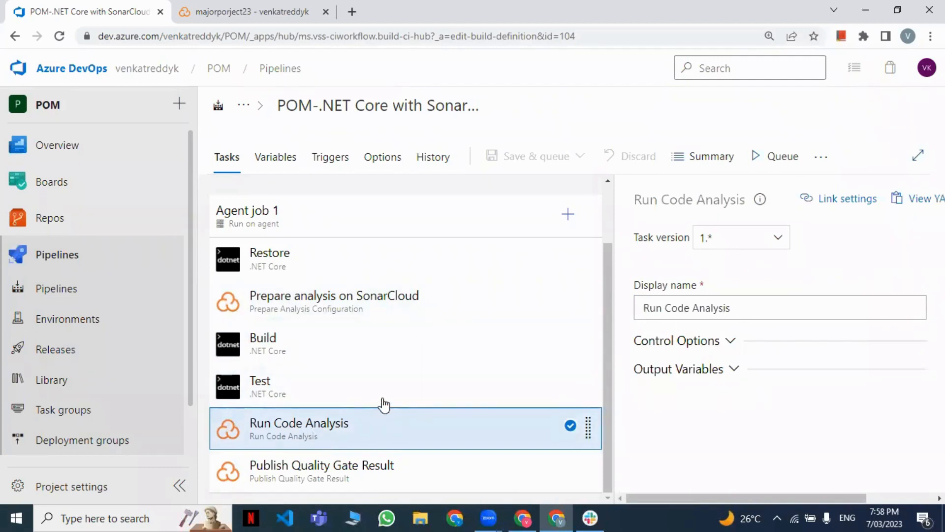
pyautogui.click(299, 477)
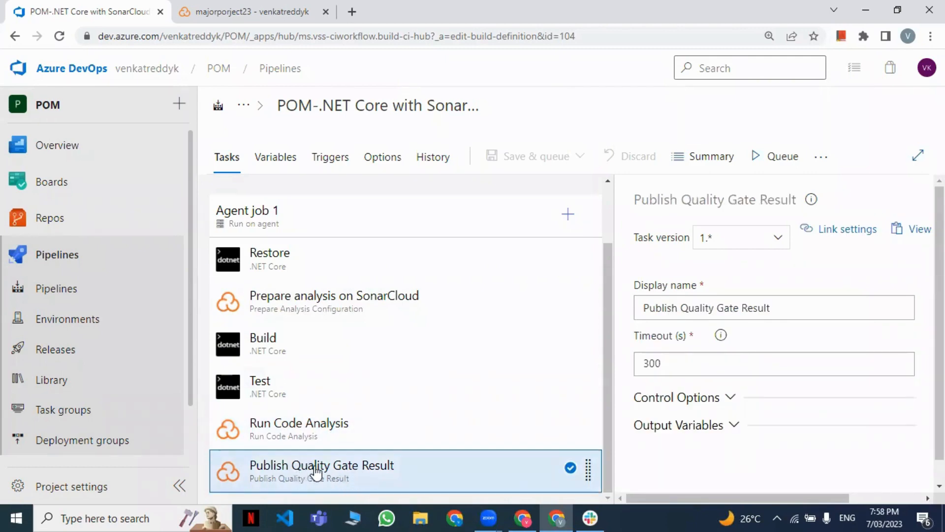
pyautogui.hotkey('ctrl', 'Tab')
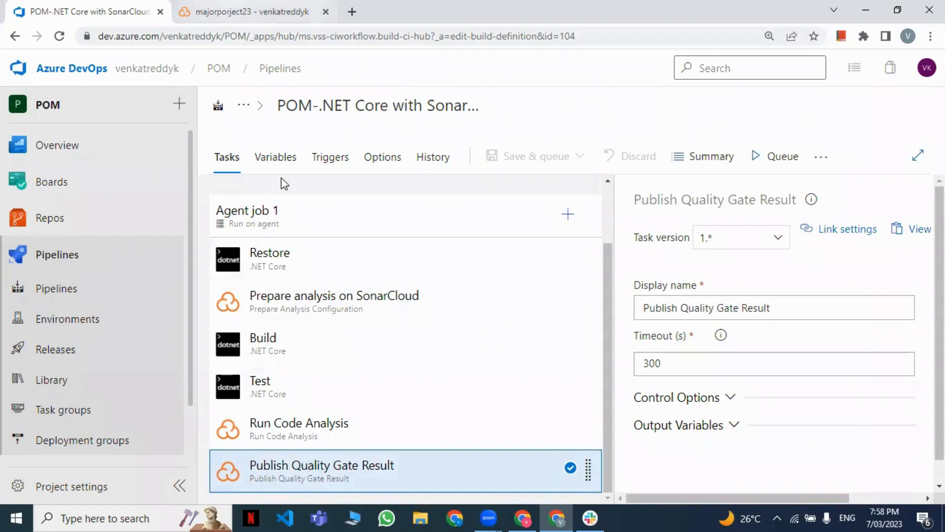
pyautogui.click(108, 12)
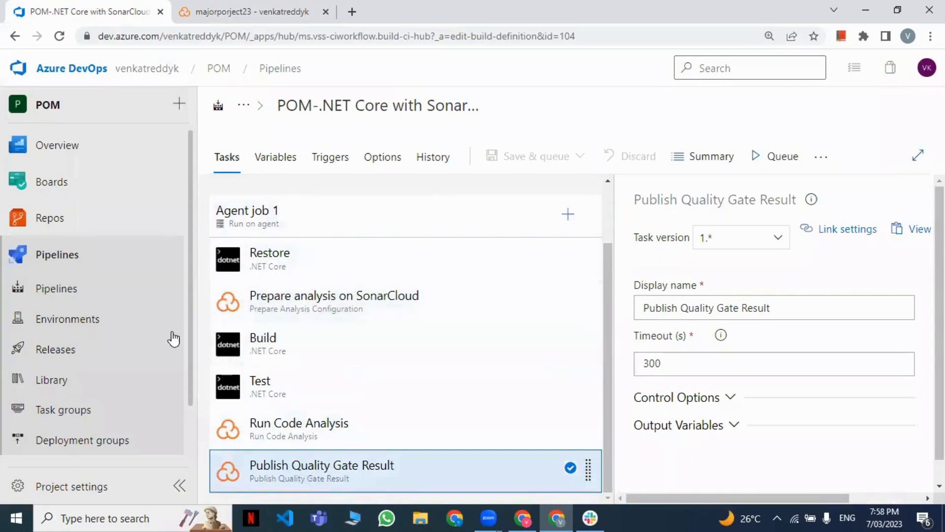
# Step: Open run #20230307.1 of the POM-.NET Core with SonarCloud-CI (4) pipeline and follow the Agent job 1 log
pyautogui.click(75, 260)
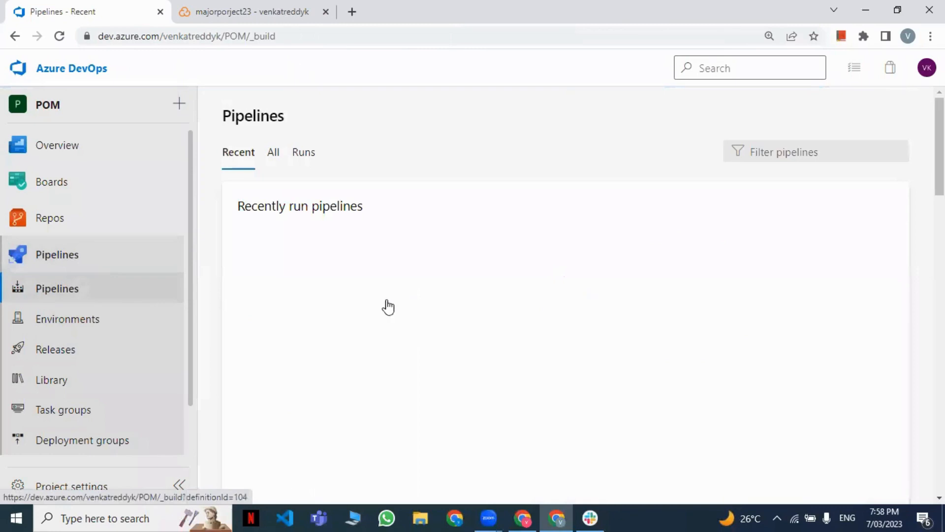
pyautogui.click(374, 279)
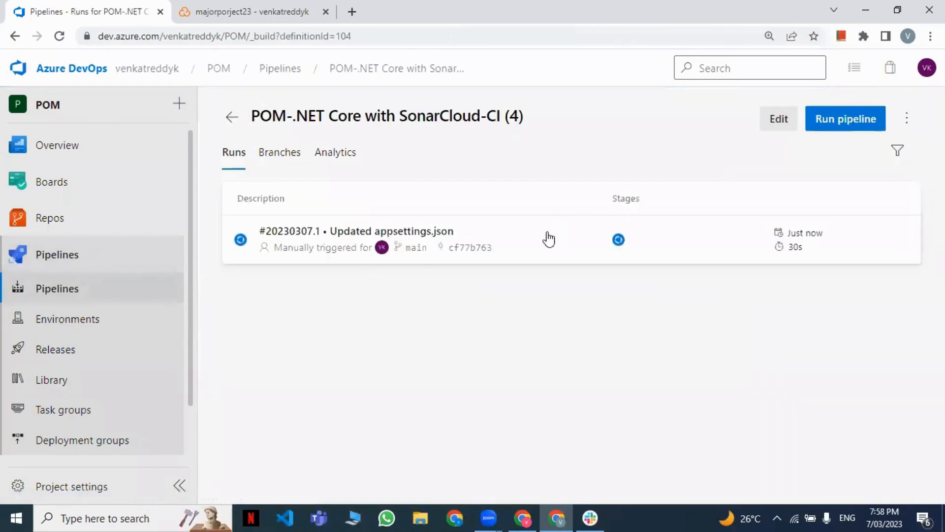
pyautogui.click(547, 236)
pyautogui.scroll(-1, 315, 473)
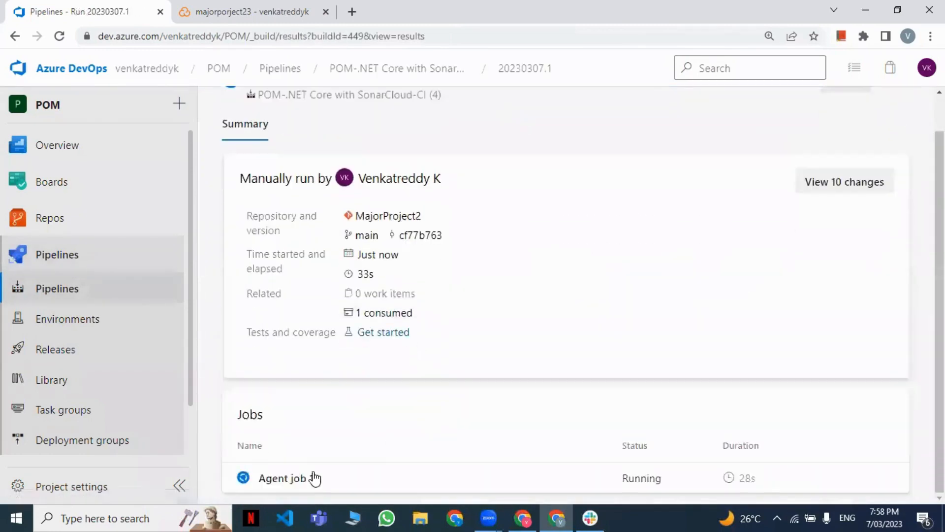
pyautogui.click(317, 478)
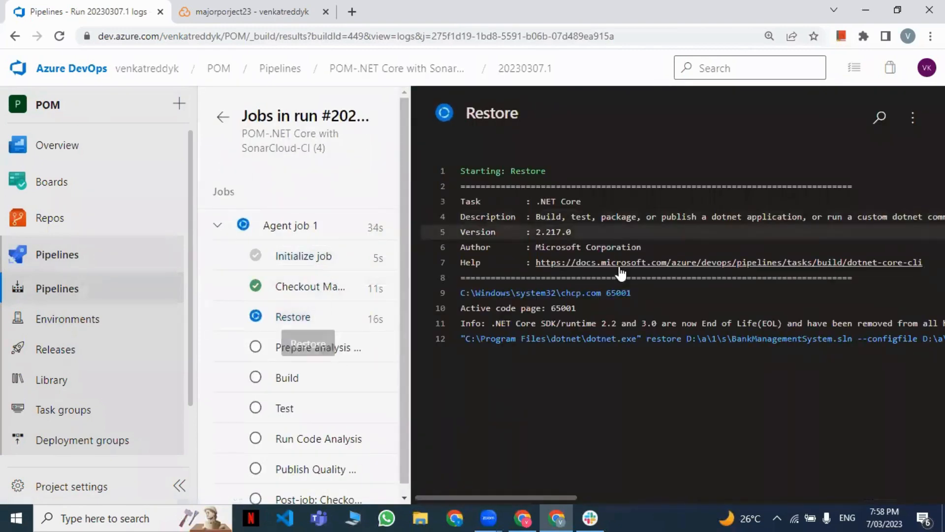
pyautogui.scroll(-1, 334, 370)
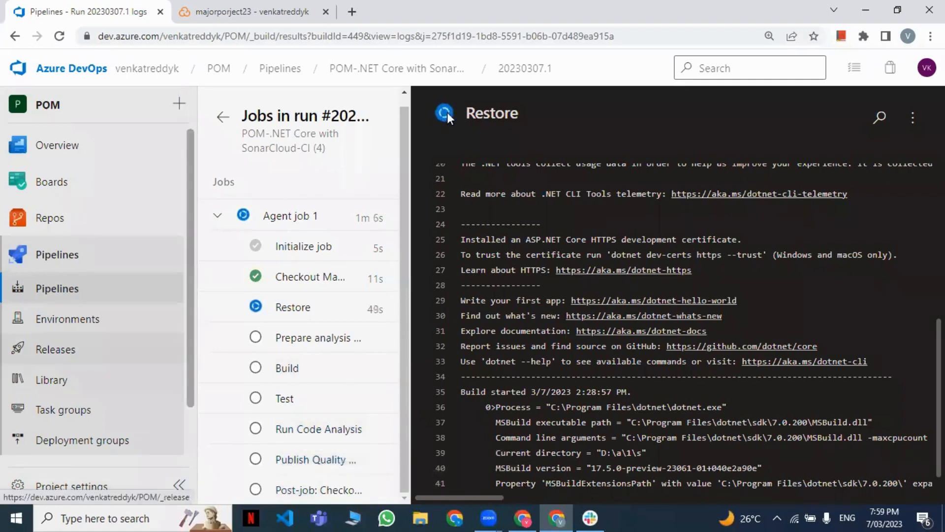
# Step: Return to the POM-.NET Core with SonarCloud-CI (4) pipeline and reopen its definition for editing to view the task list
pyautogui.click(42, 291)
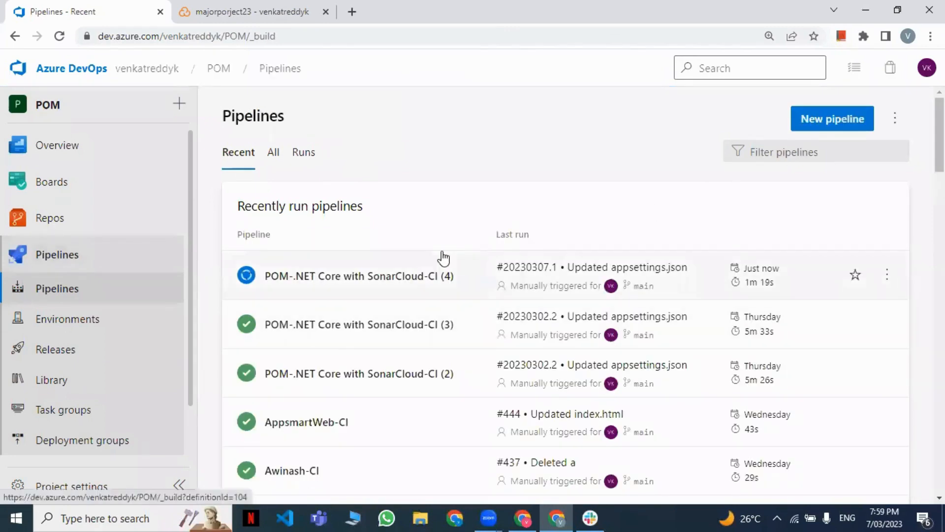
pyautogui.click(441, 257)
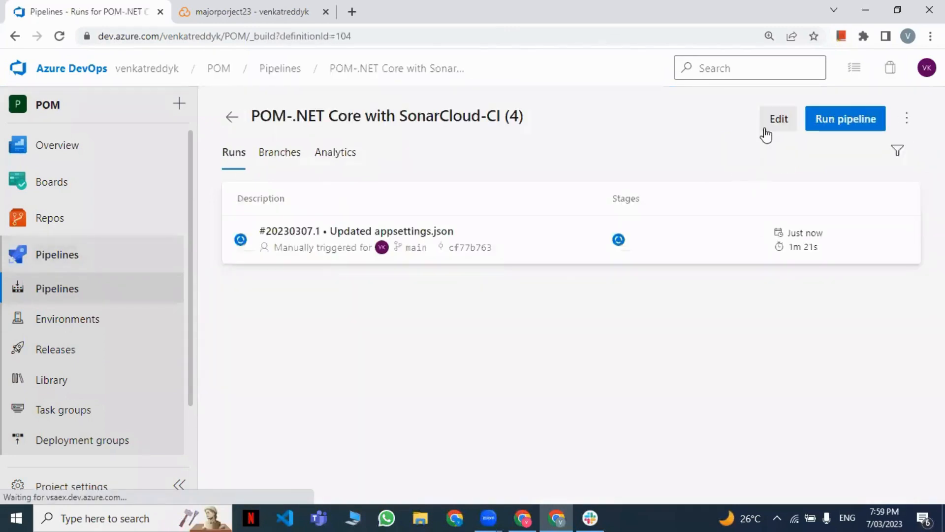
pyautogui.click(766, 125)
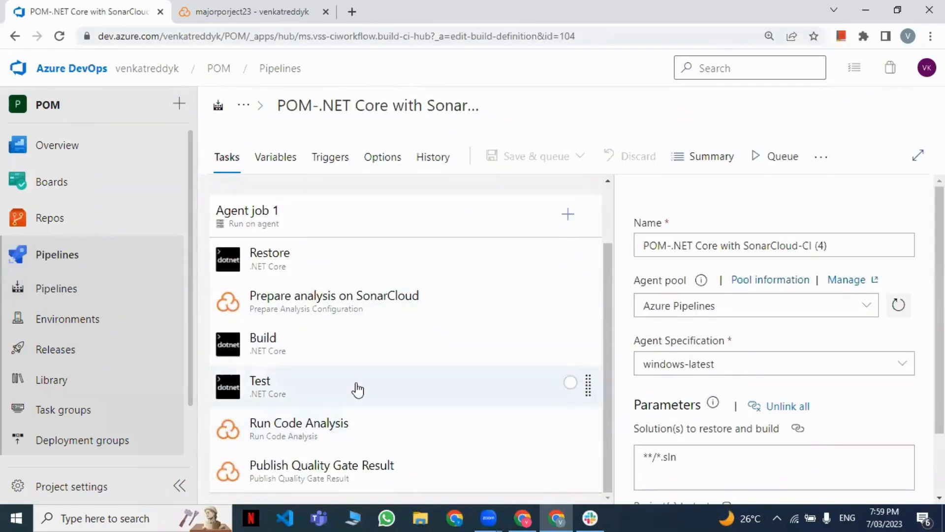
# Step: Review the Test task's settings, focusing on the Tests part of its project path, and look over the pipeline's task list
pyautogui.click(358, 391)
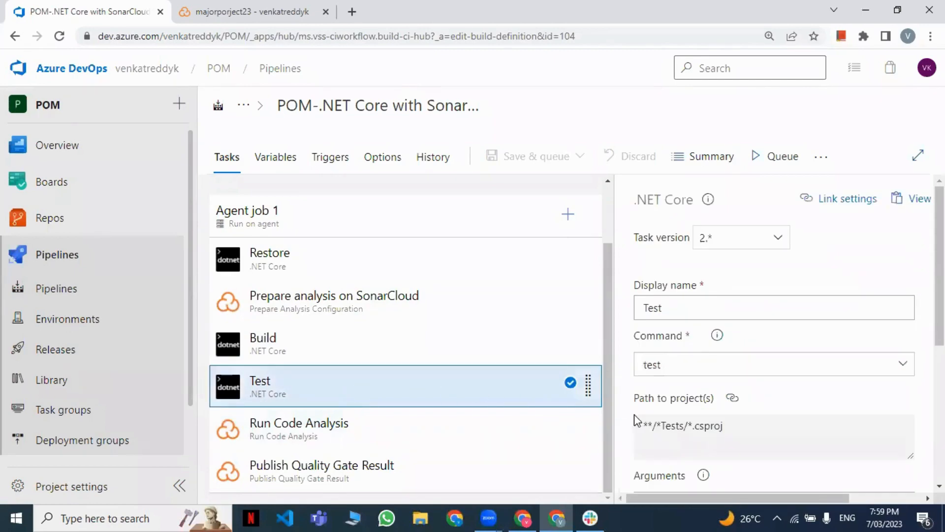
pyautogui.moveTo(660, 426); pyautogui.dragTo(684, 427)
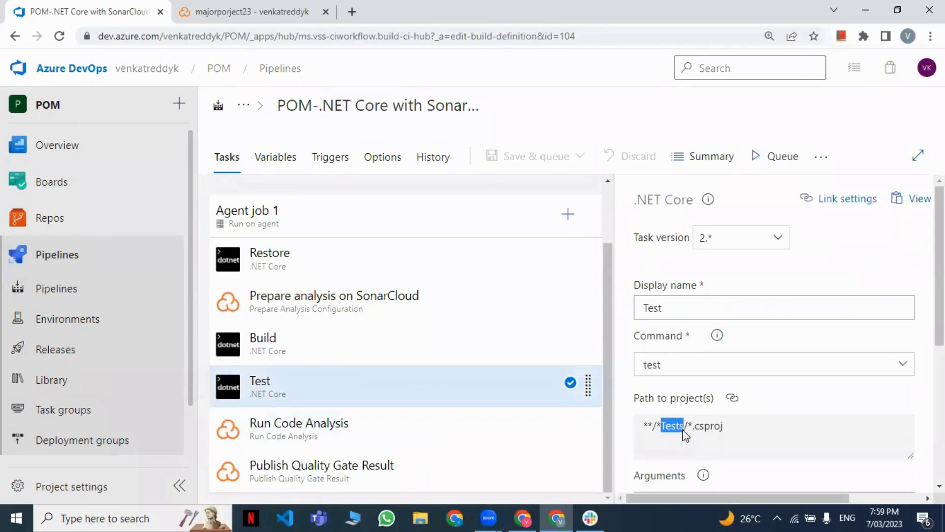
pyautogui.click(402, 392)
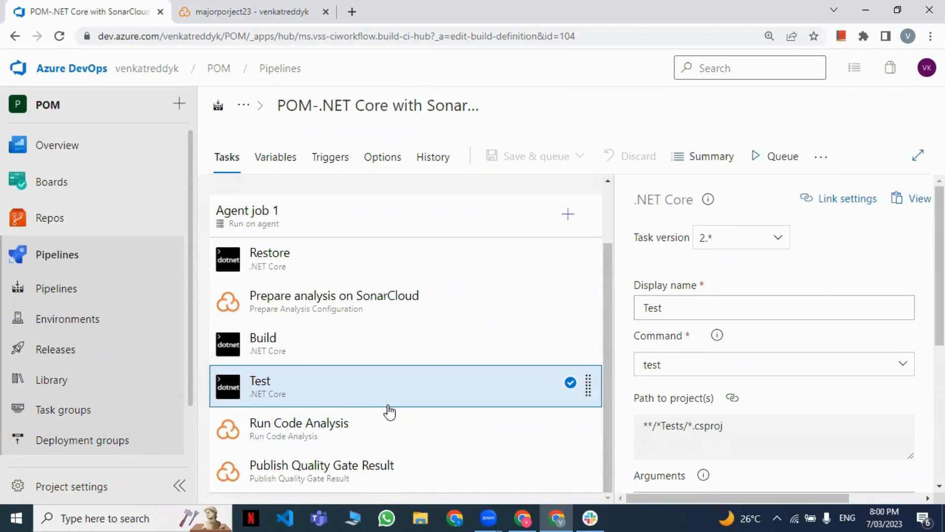
pyautogui.scroll(2, 393, 344)
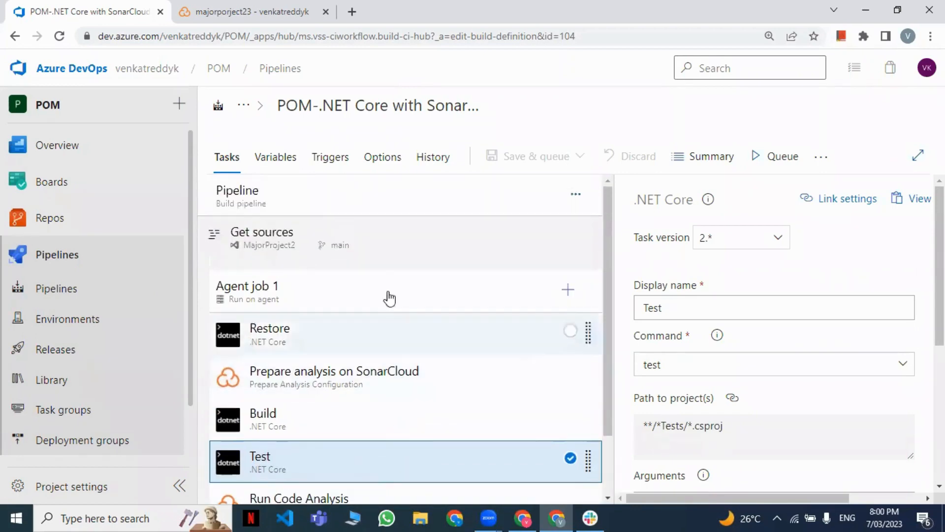
pyautogui.scroll(-2, 386, 378)
# Step: Reopen the Agent job 1 log of run #20230307.1 in POM-.NET Core with SonarCloud-CI (4) and check the majorporject23 page in SonarCloud
pyautogui.click(79, 260)
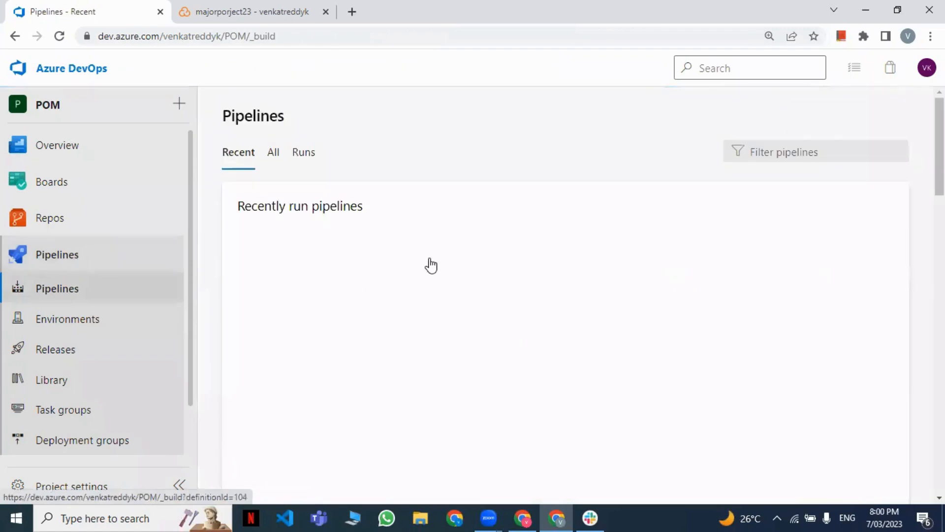
pyautogui.click(397, 278)
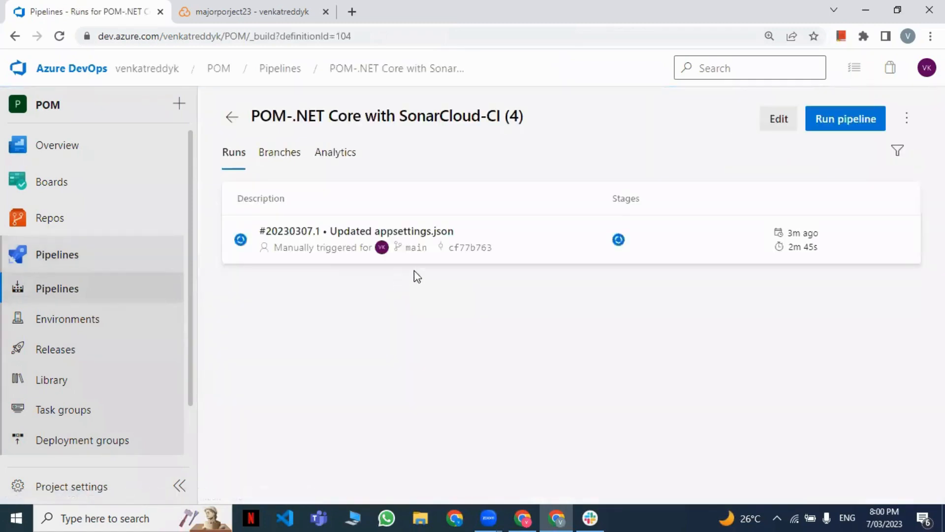
pyautogui.click(517, 228)
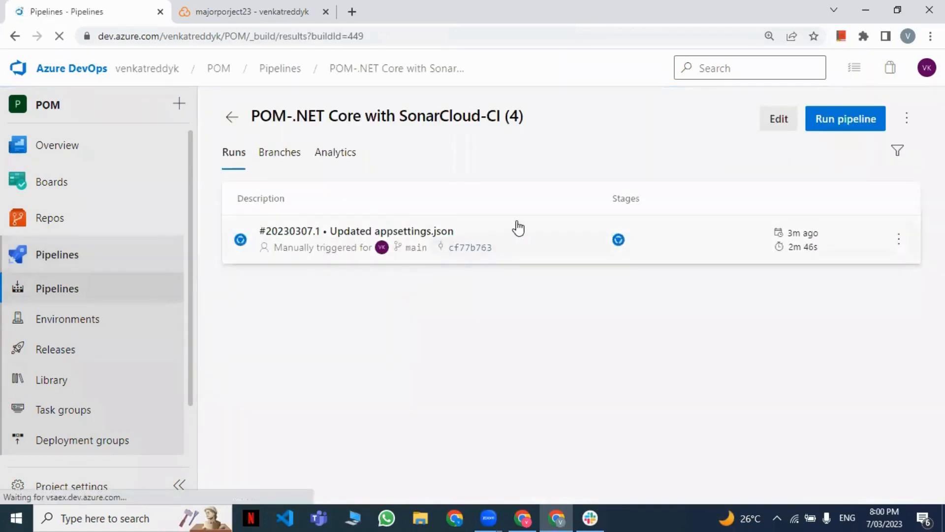
pyautogui.scroll(-1, 301, 499)
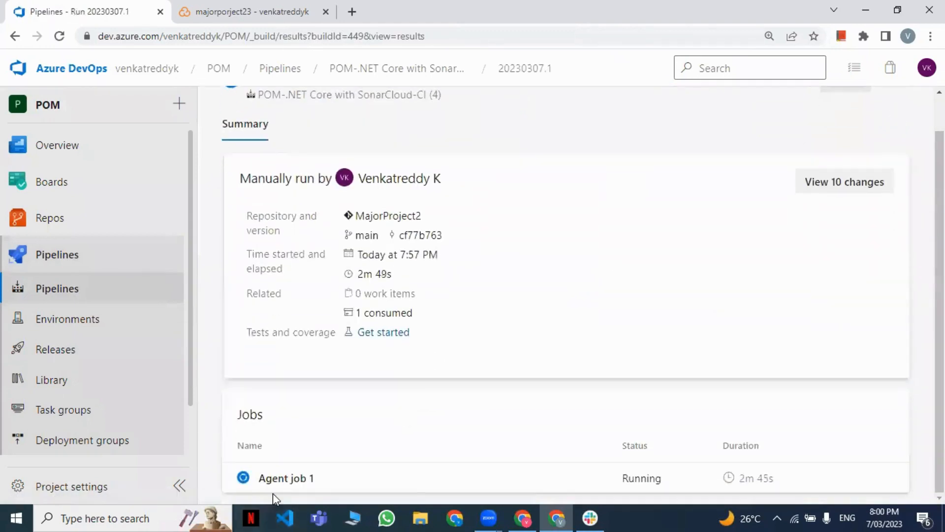
pyautogui.click(282, 487)
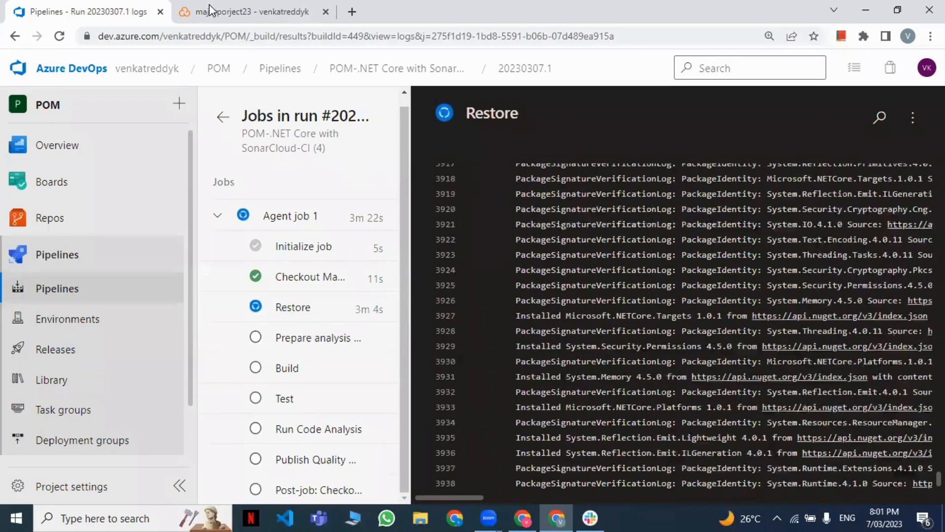
pyautogui.click(206, 10)
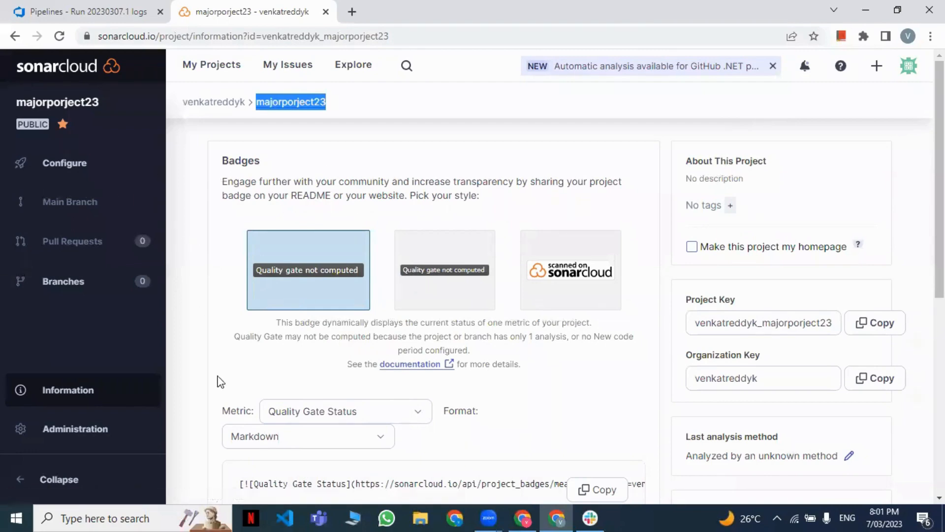
pyautogui.click(97, 4)
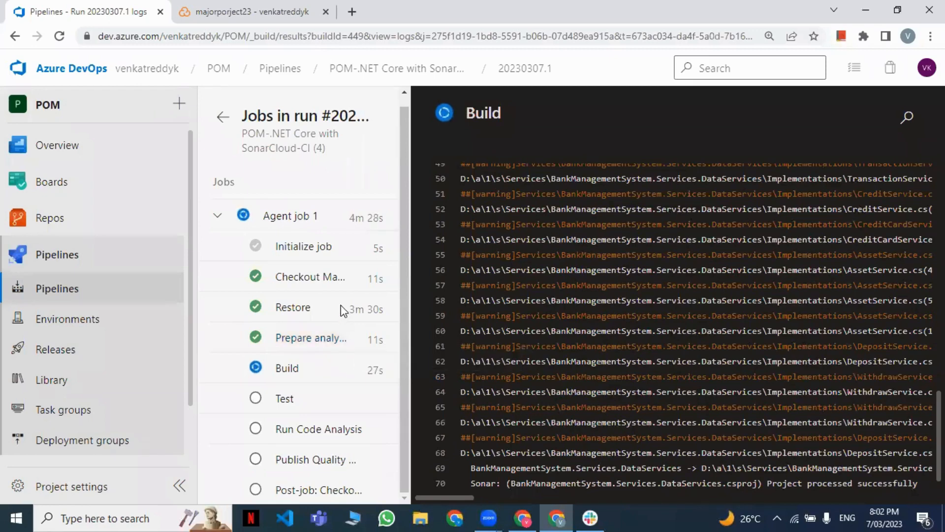
# Step: Search Google for sonarlint in a new browser tab and read the featured description of SonarLint as an IDE extension
pyautogui.click(351, 11)
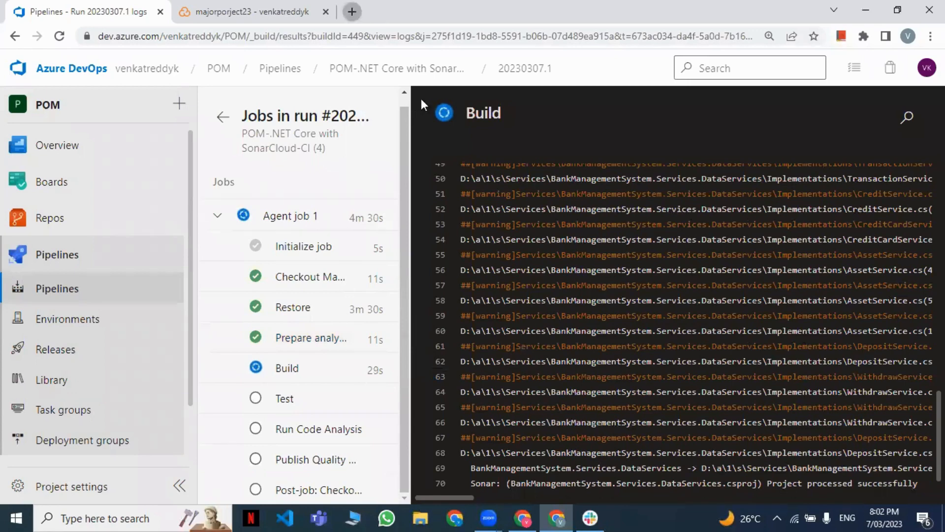
pyautogui.write('son')
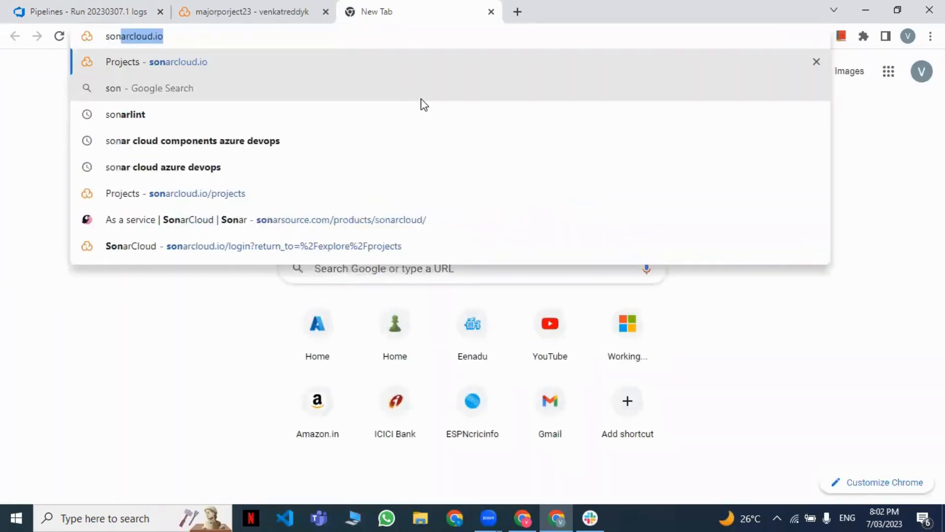
pyautogui.write('arlint')
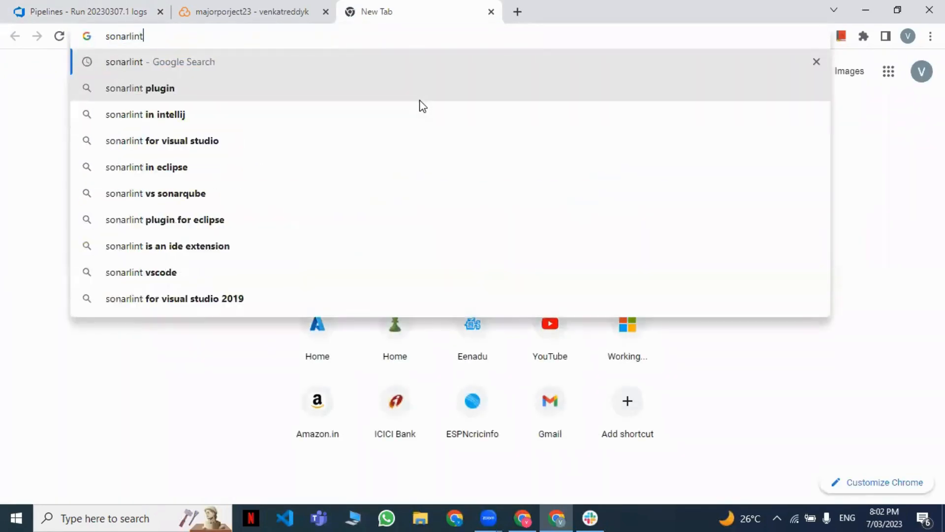
pyautogui.press('Return')
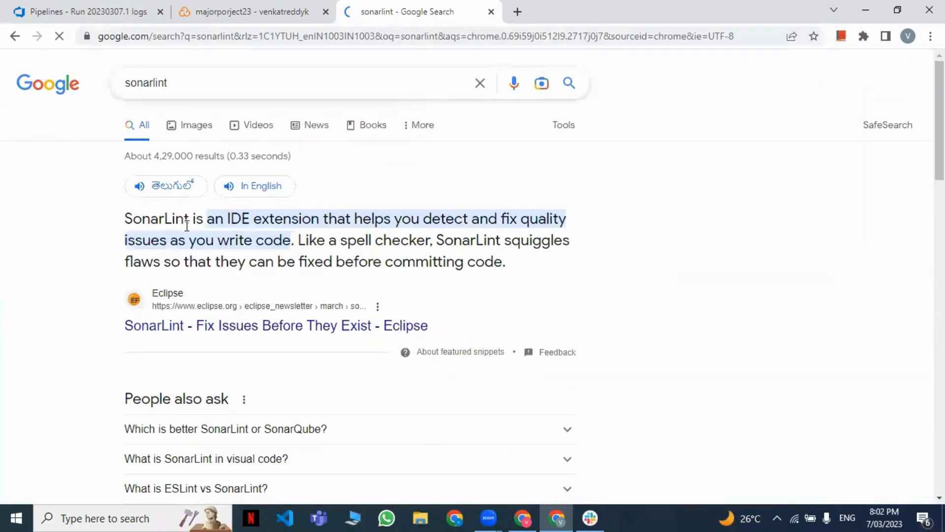
pyautogui.moveTo(133, 217); pyautogui.dragTo(525, 279)
pyautogui.click(525, 279)
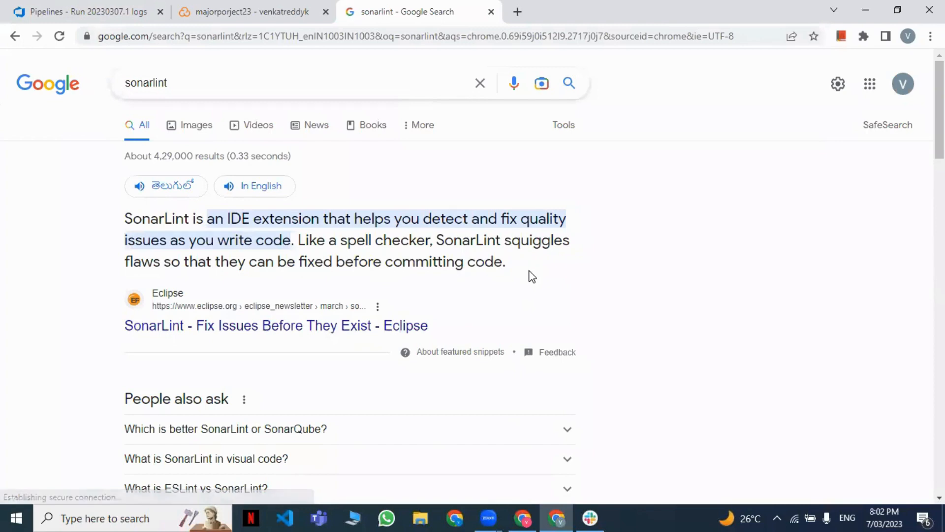
pyautogui.moveTo(124, 218); pyautogui.dragTo(250, 218)
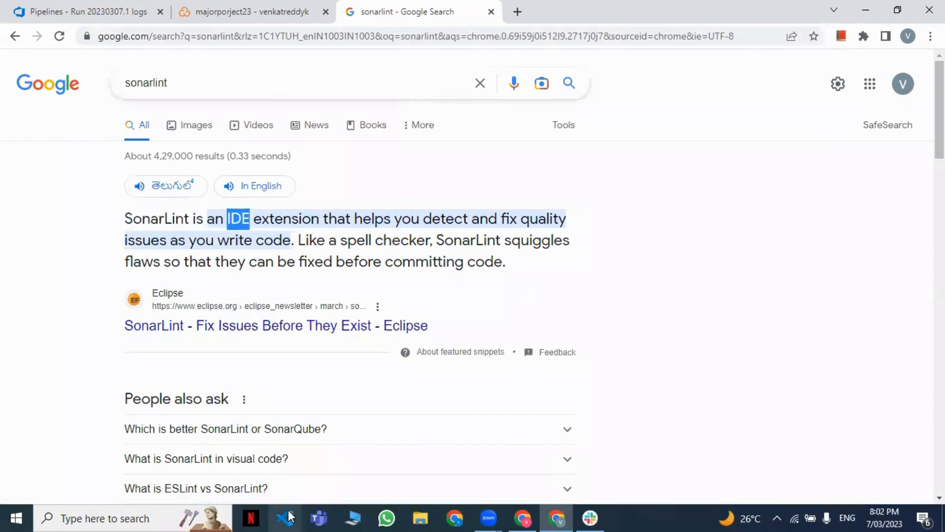
pyautogui.click(250, 220)
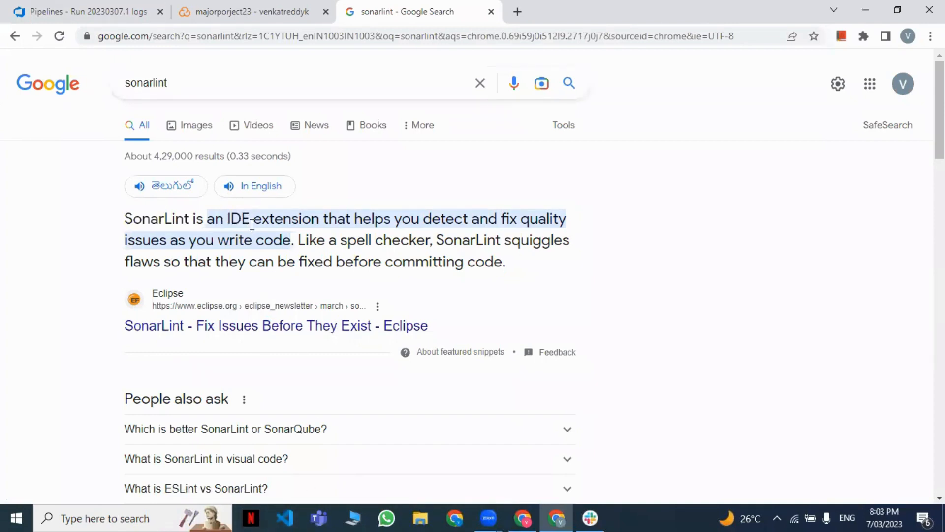
pyautogui.moveTo(125, 218); pyautogui.dragTo(191, 226)
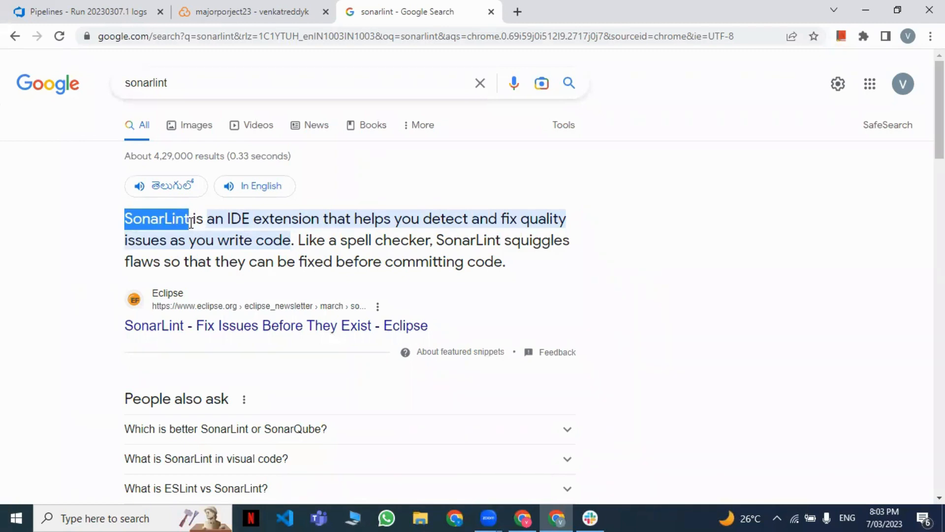
pyautogui.click(193, 221)
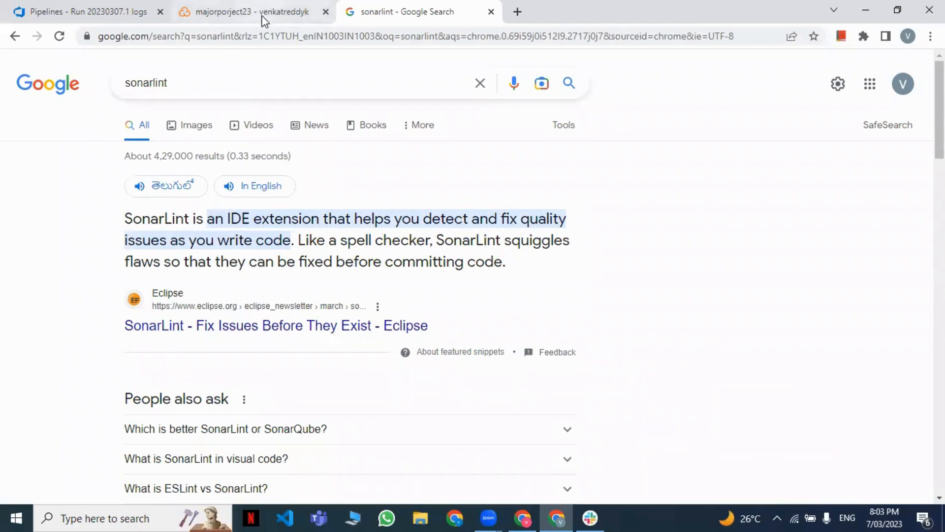
# Step: Return to the Azure DevOps run log and check the status of every Agent job 1 task through Report build status
pyautogui.click(81, 9)
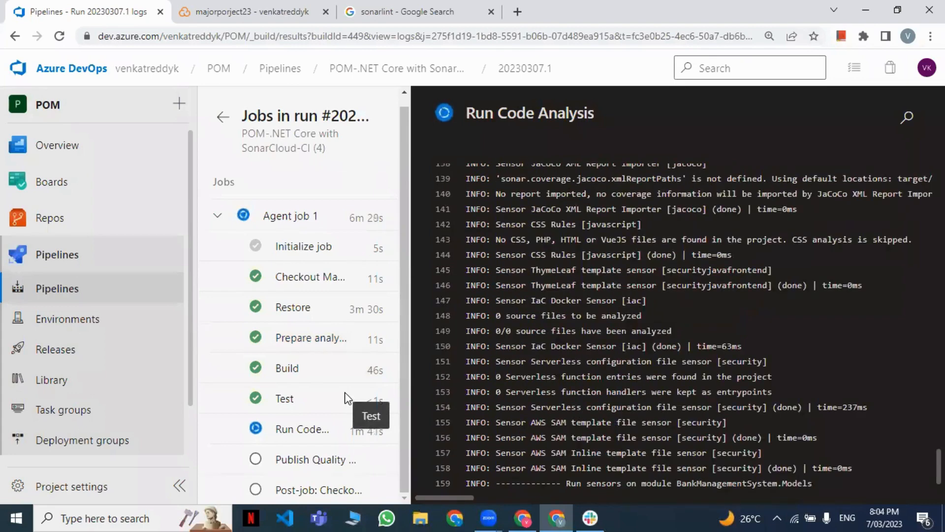
pyautogui.moveTo(409, 470); pyautogui.dragTo(395, 398)
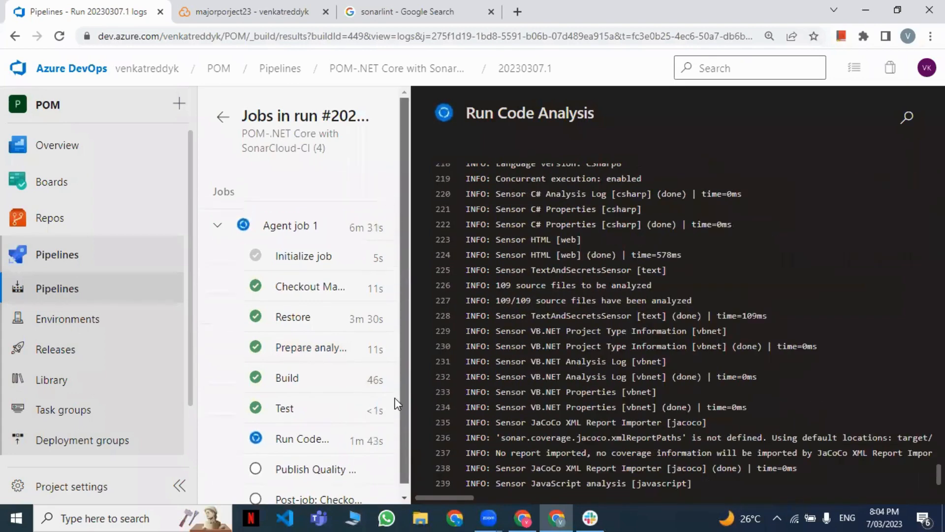
pyautogui.moveTo(400, 431); pyautogui.dragTo(400, 503)
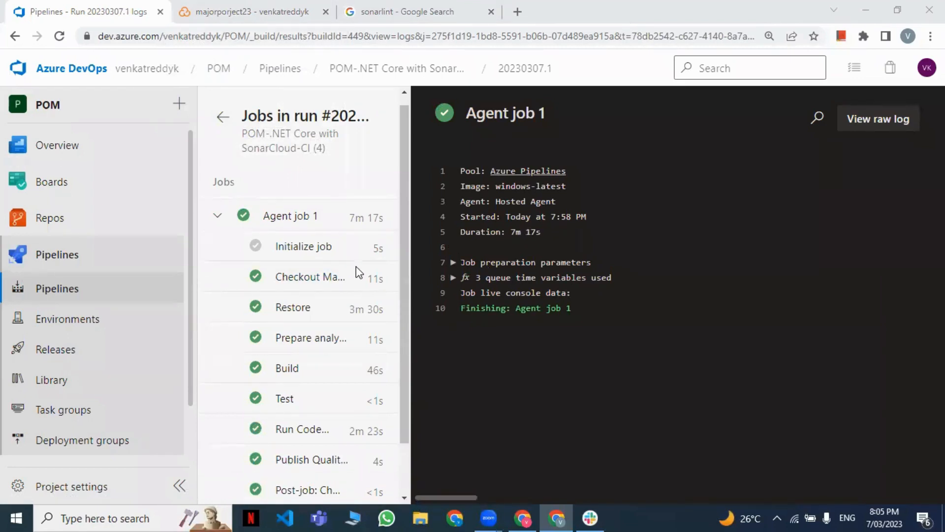
pyautogui.scroll(-2, 339, 389)
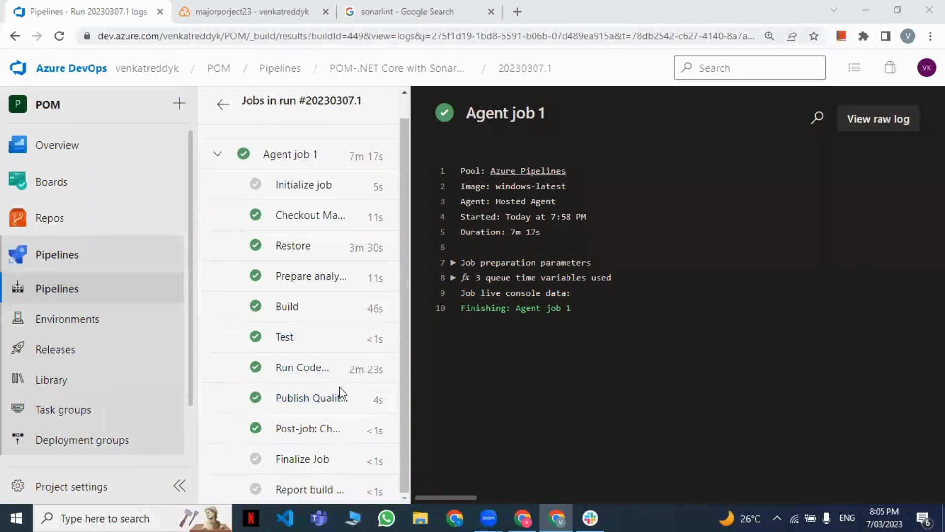
pyautogui.scroll(2, 345, 389)
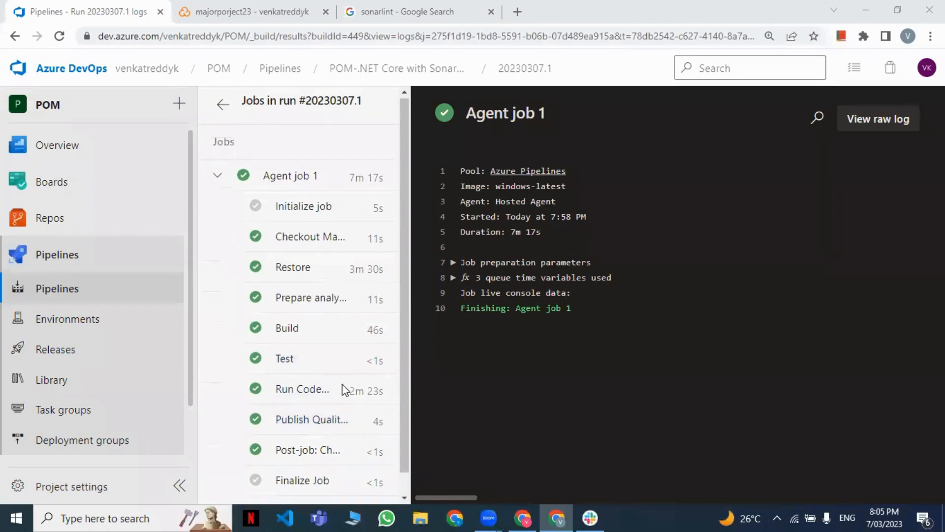
pyautogui.scroll(-2, 343, 389)
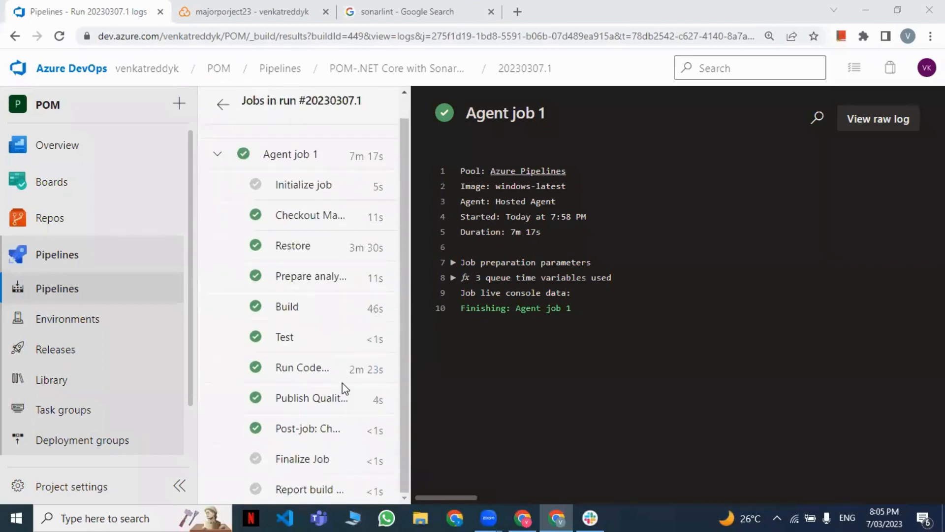
pyautogui.scroll(2, 344, 389)
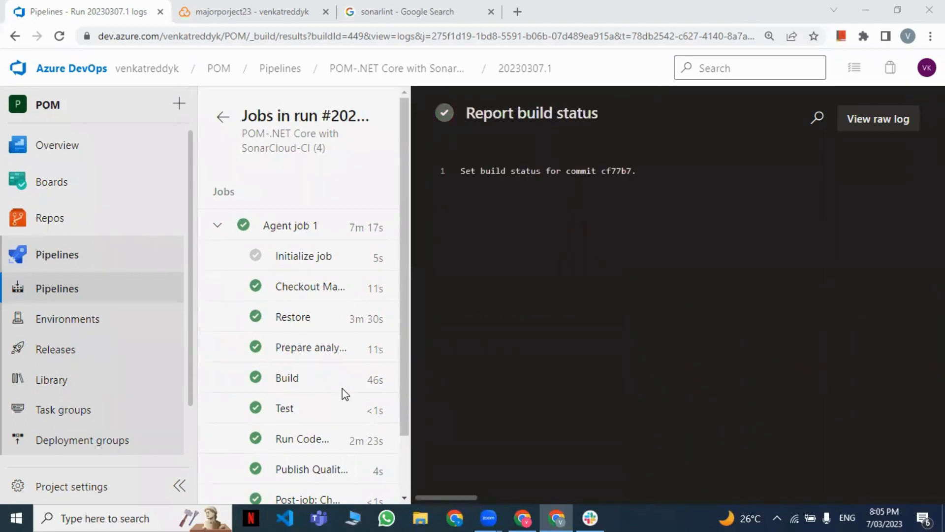
pyautogui.scroll(-1, 352, 392)
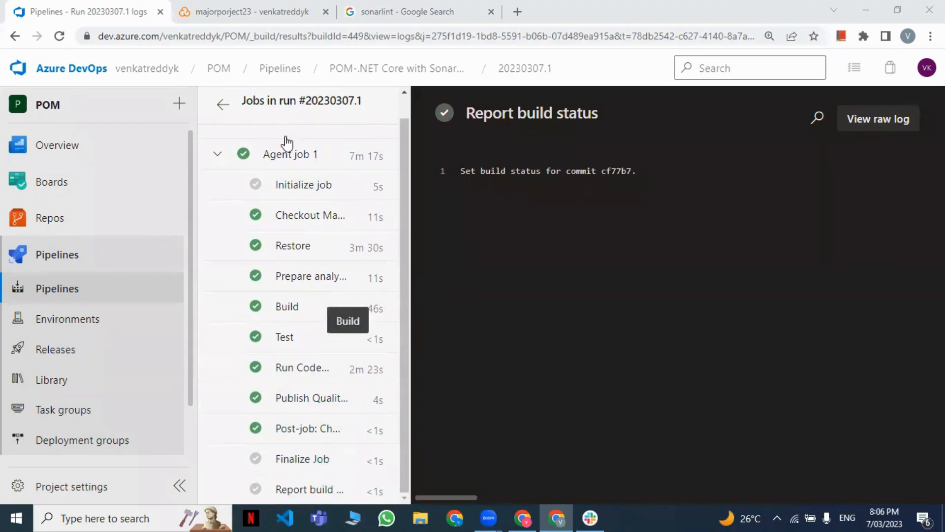
# Step: Switch to SonarCloud, open the project list and examine majorporject23's bugs, vulnerabilities, hotspots, code smells, coverage, duplications and quality gate status
pyautogui.click(249, 7)
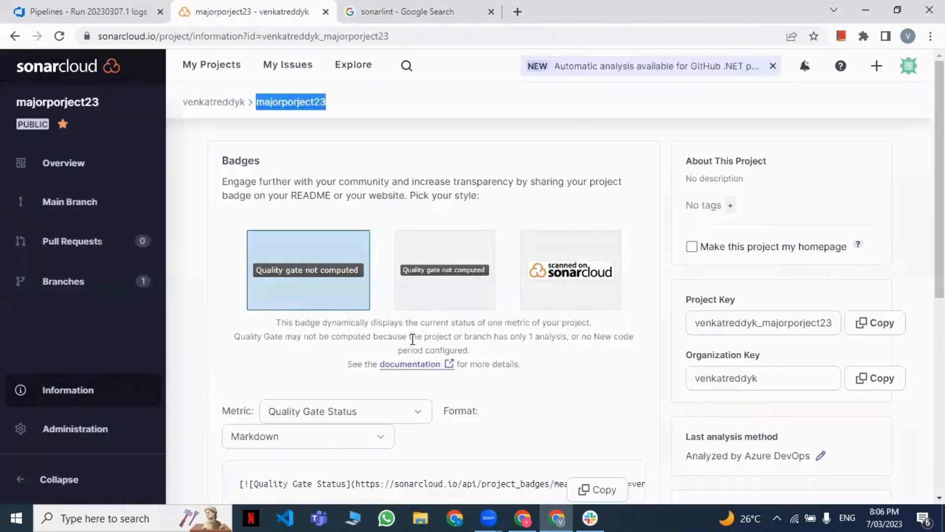
pyautogui.click(202, 64)
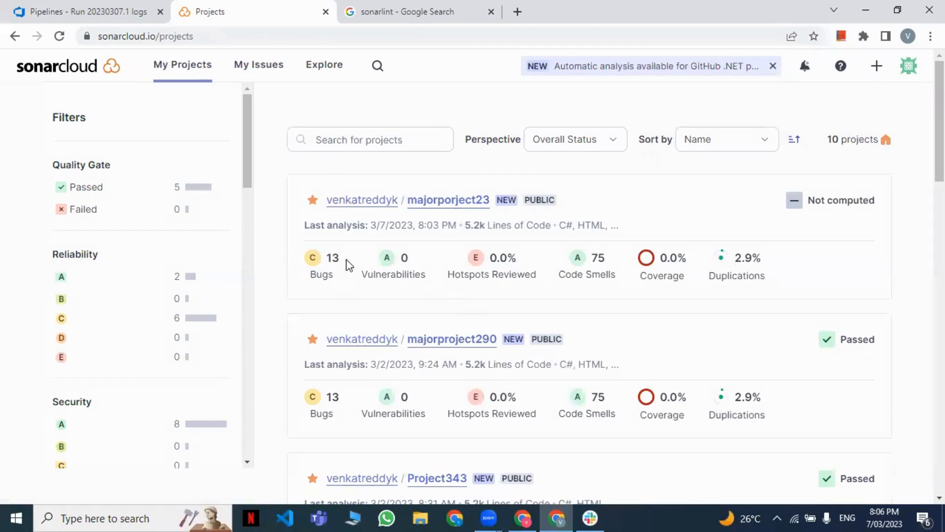
pyautogui.moveTo(344, 259); pyautogui.dragTo(321, 261)
pyautogui.moveTo(413, 261); pyautogui.dragTo(399, 259)
pyautogui.moveTo(517, 259); pyautogui.dragTo(490, 259)
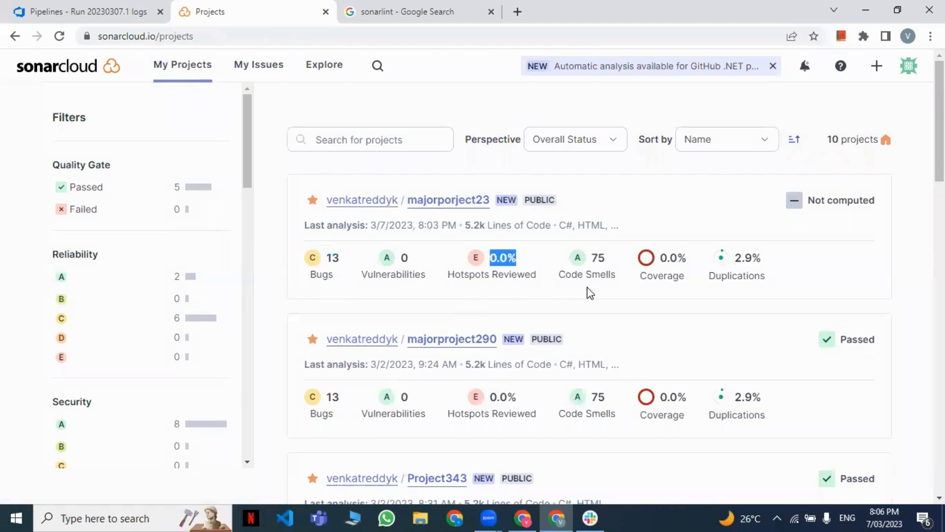
pyautogui.moveTo(608, 259); pyautogui.dragTo(590, 258)
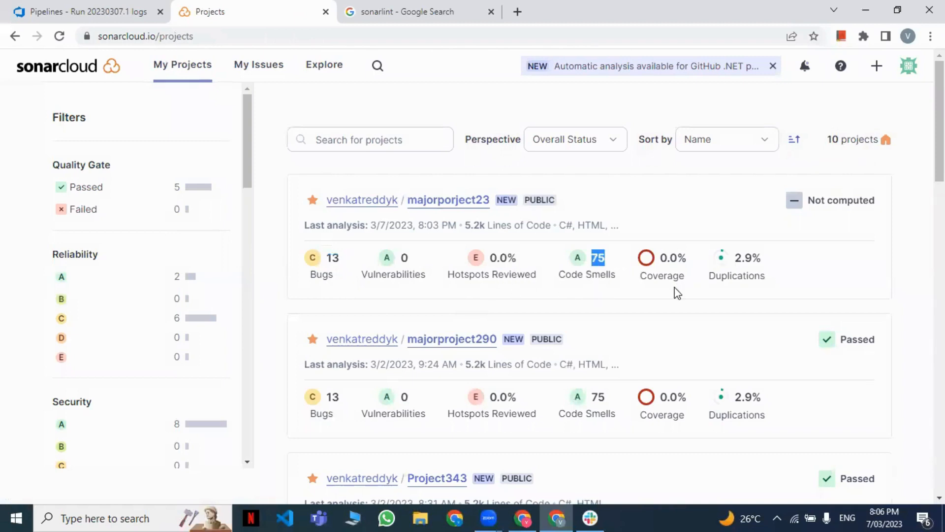
pyautogui.moveTo(682, 257); pyautogui.dragTo(656, 260)
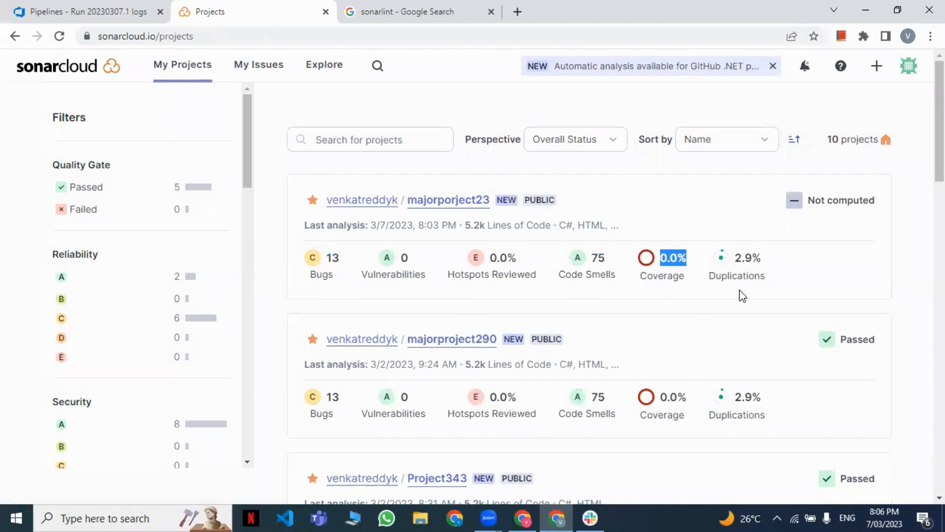
pyautogui.moveTo(735, 257); pyautogui.dragTo(762, 261)
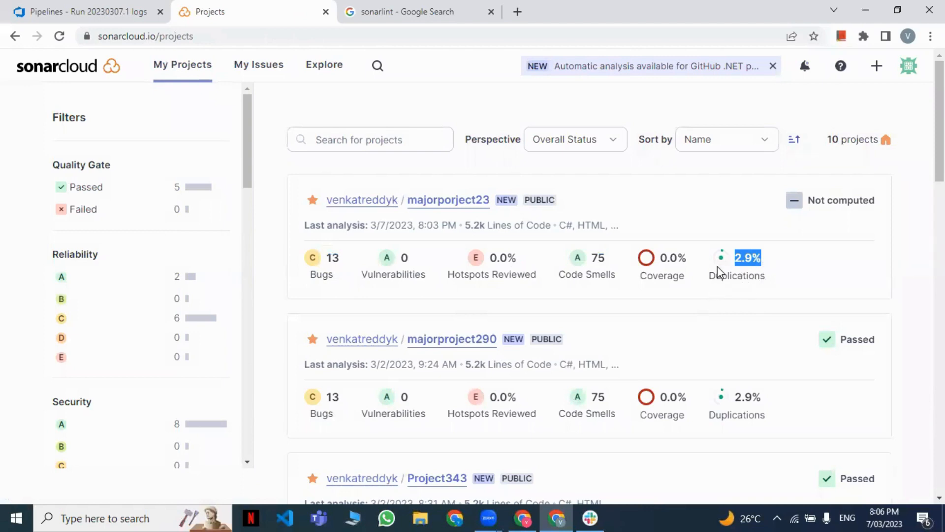
pyautogui.click(813, 200)
pyautogui.moveTo(813, 202); pyautogui.dragTo(865, 202)
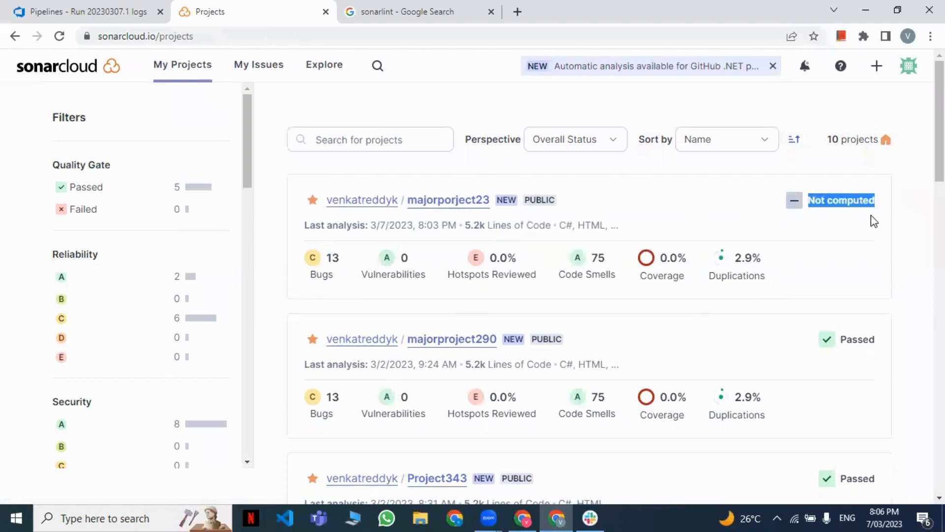
# Step: Read the explanation of majorporject23's quality gate status, then open the project's New Code administration settings
pyautogui.click(867, 316)
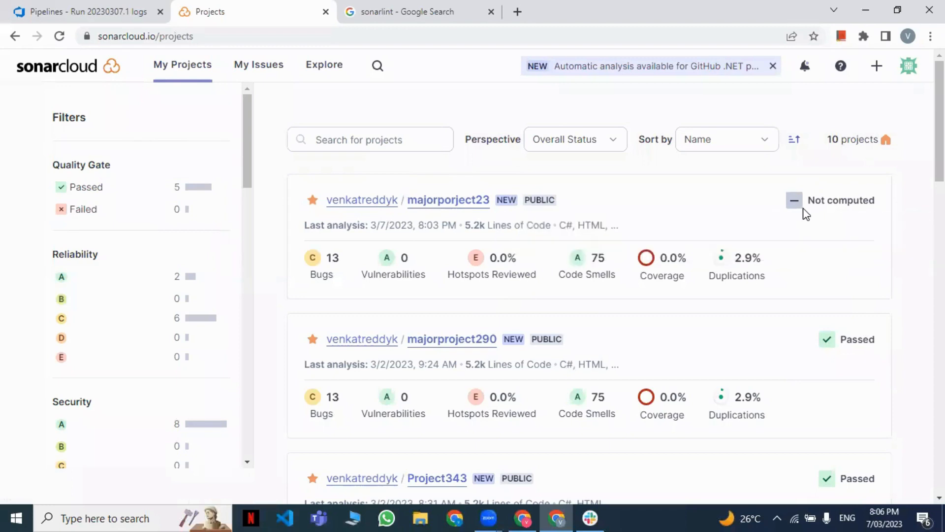
pyautogui.moveTo(801, 212)
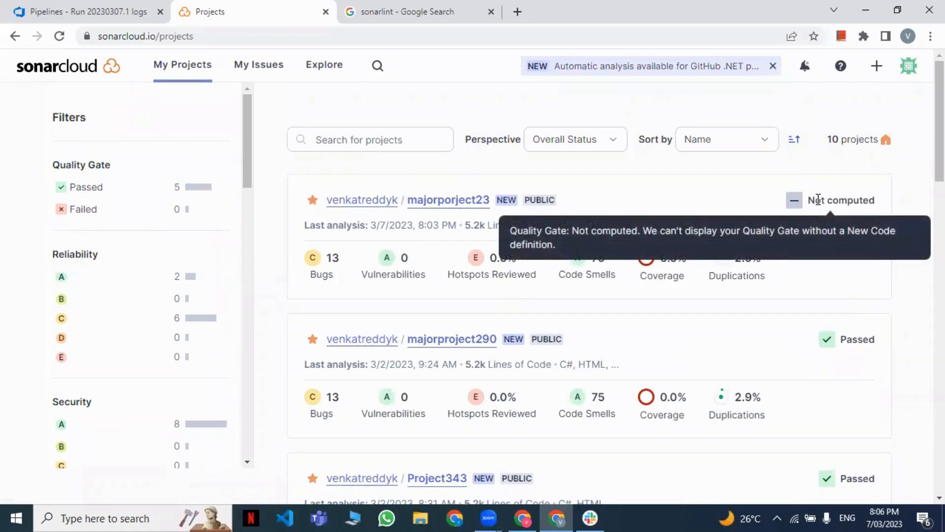
pyautogui.click(412, 208)
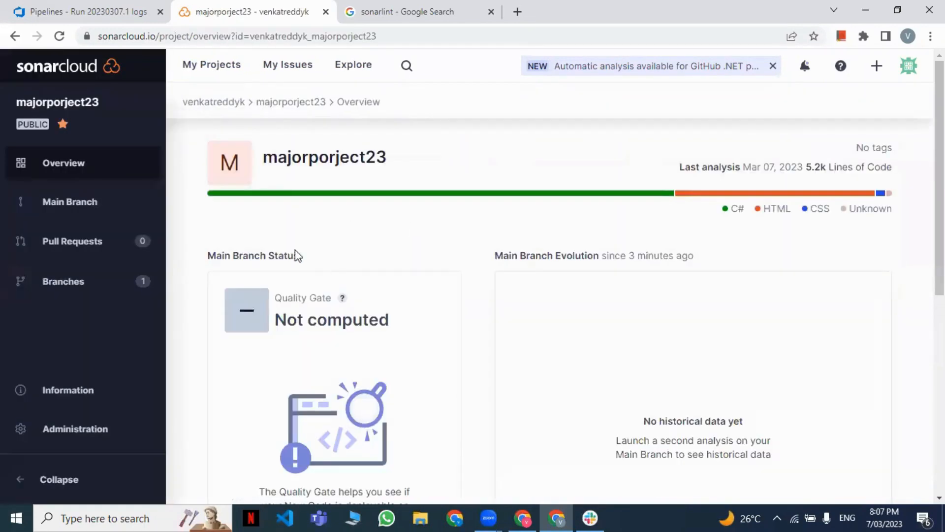
pyautogui.click(74, 428)
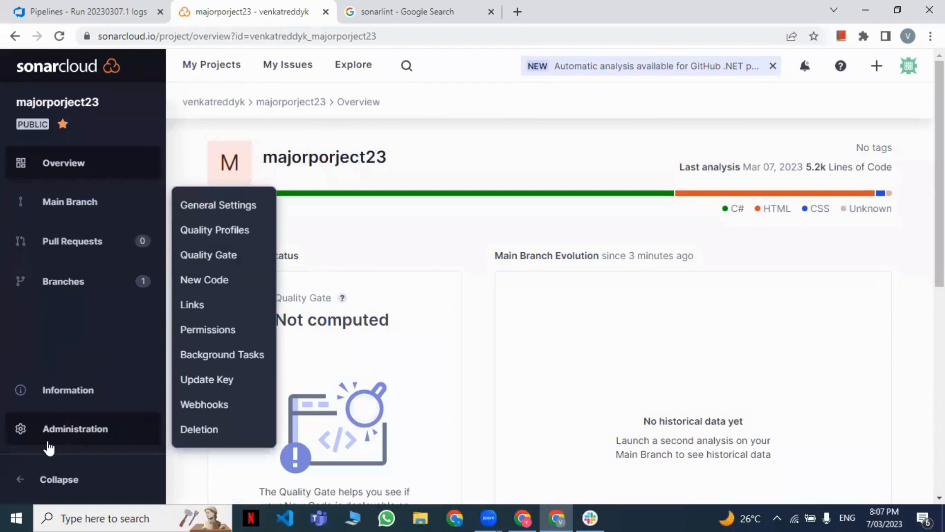
pyautogui.click(220, 284)
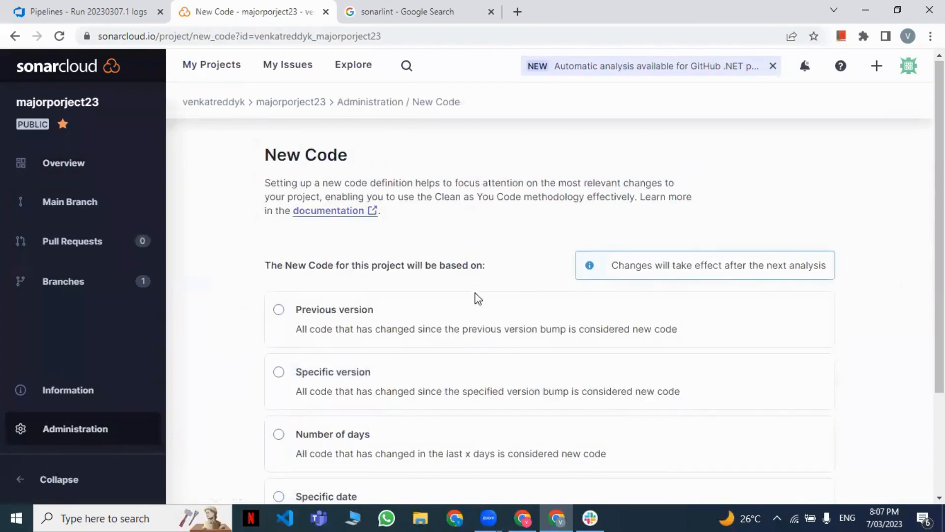
# Step: Base the New Code definition of majorporject23 on Previous version
pyautogui.scroll(-3, 483, 310)
pyautogui.scroll(1, 443, 296)
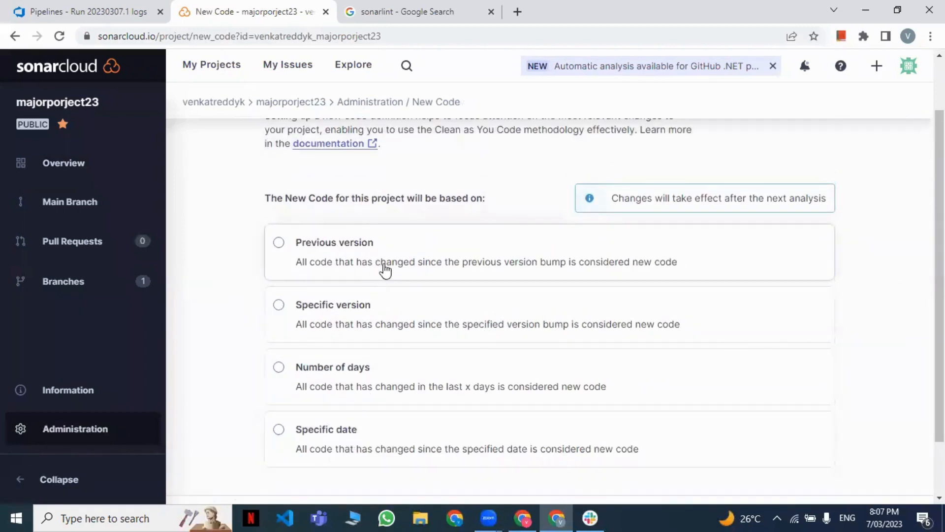
pyautogui.click(387, 264)
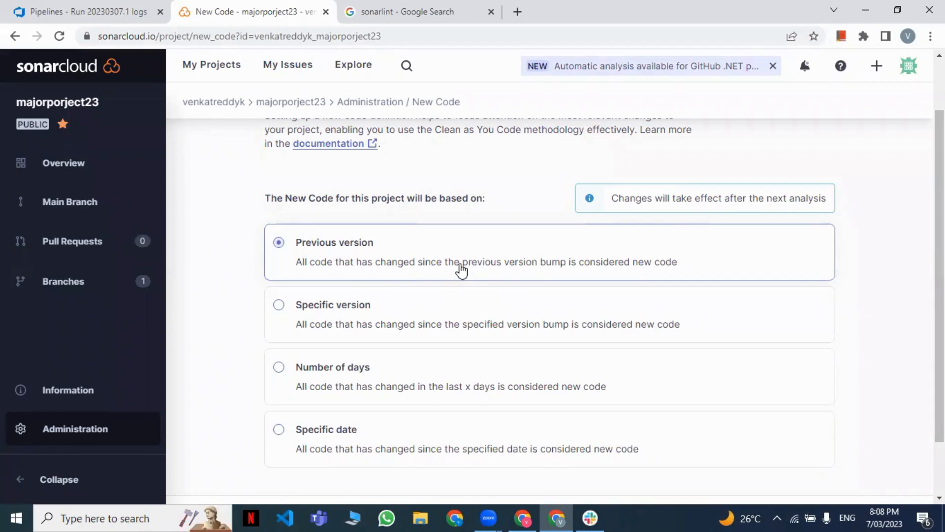
# Step: Try the New Code options Specific version 1.0, Number of days 30 and Specific date Feb 7, 2023, and return to Previous version
pyautogui.scroll(-2, 468, 276)
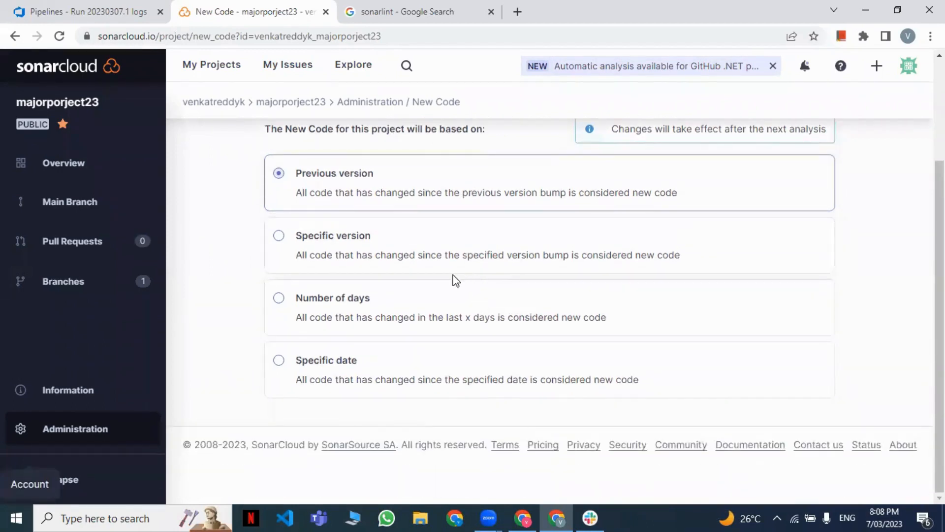
pyautogui.click(401, 252)
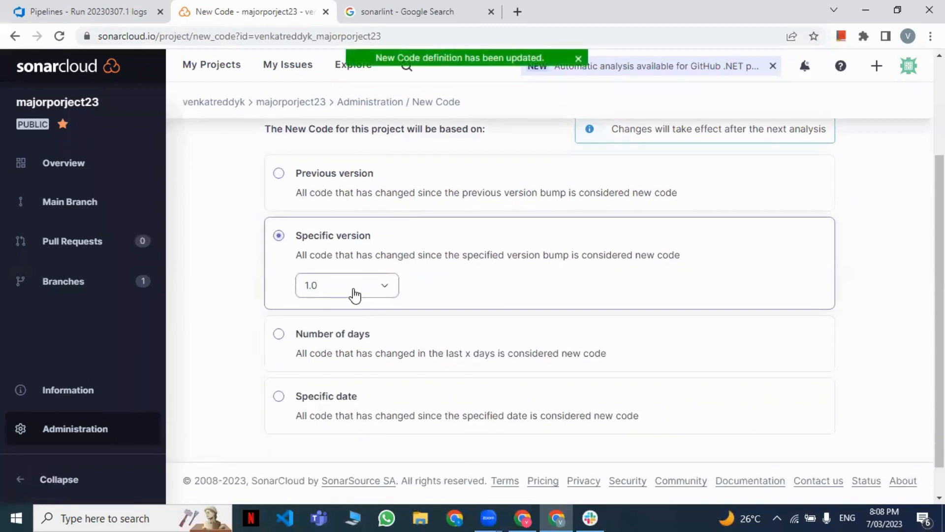
pyautogui.scroll(-1, 353, 297)
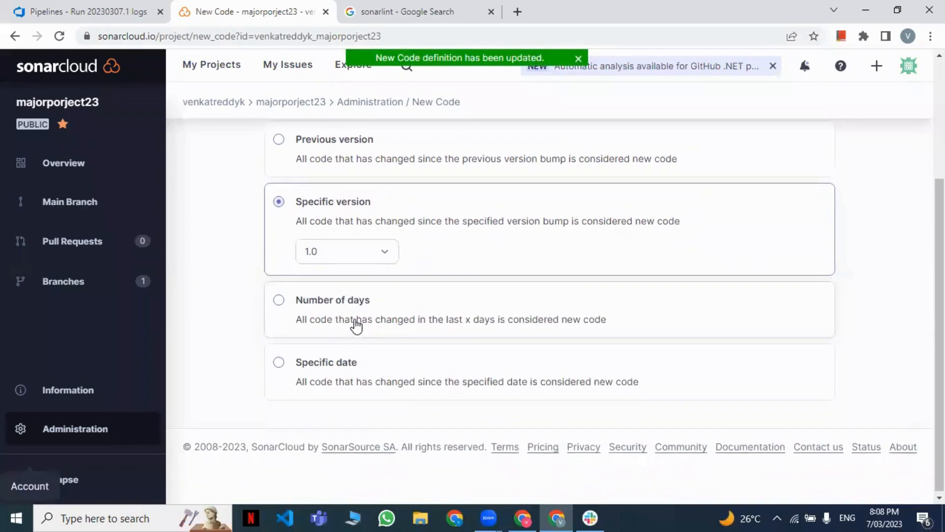
pyautogui.click(327, 302)
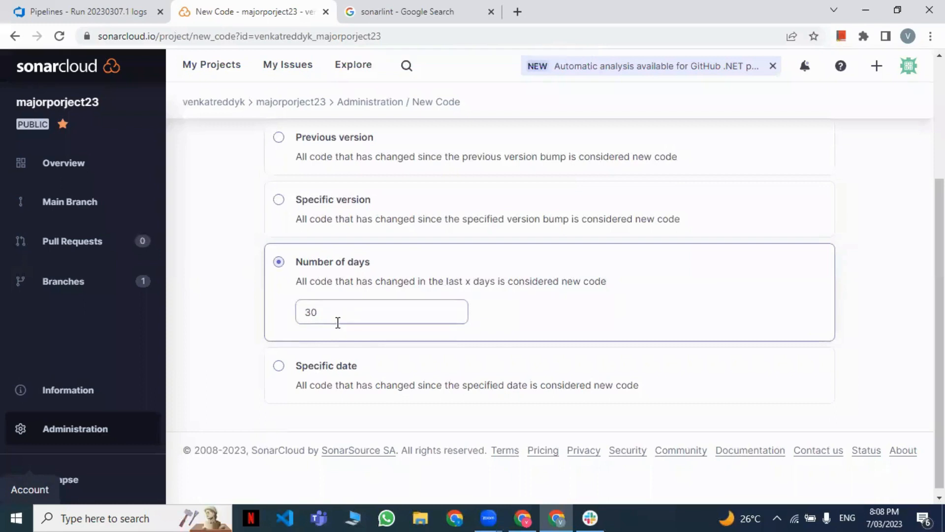
pyautogui.click(356, 384)
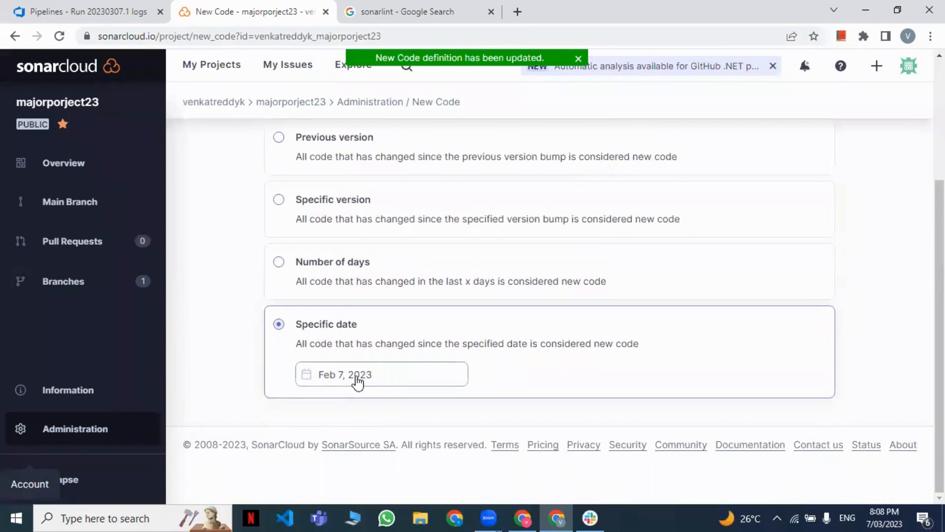
pyautogui.scroll(3, 359, 379)
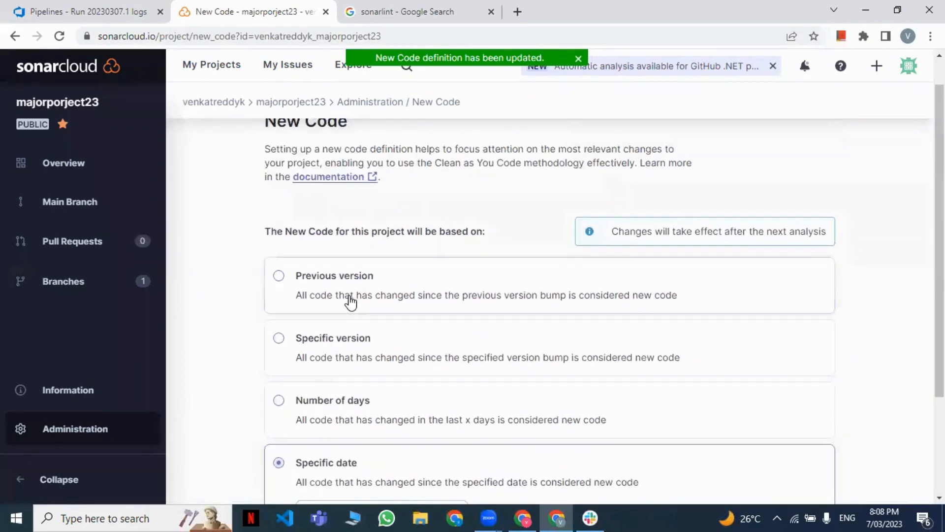
pyautogui.click(351, 304)
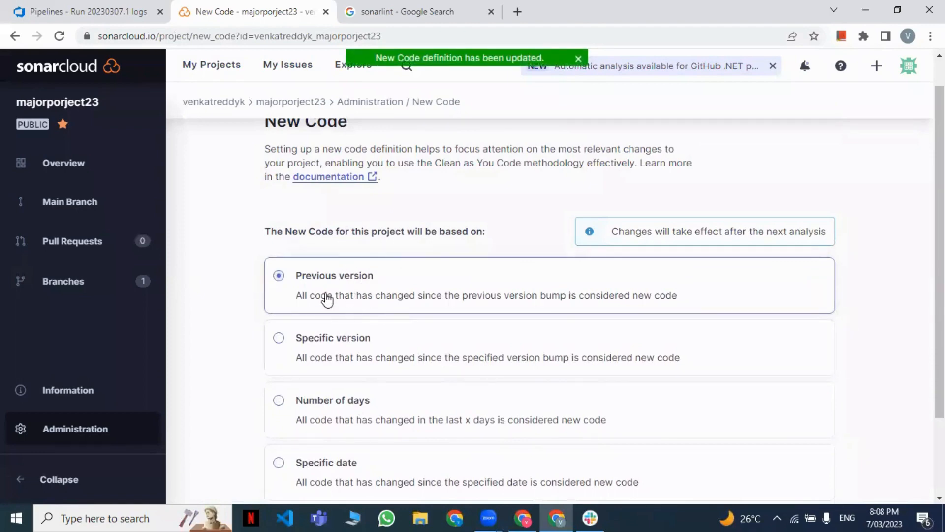
# Step: Switch to Azure DevOps and manually run the pipeline POM-.NET Core with SonarCloud-CI (4) again
pyautogui.click(104, 12)
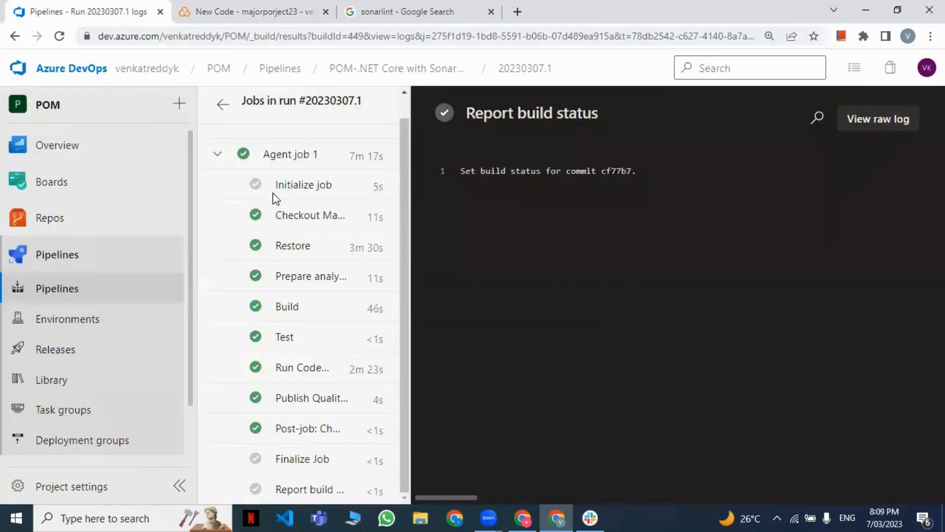
pyautogui.click(117, 285)
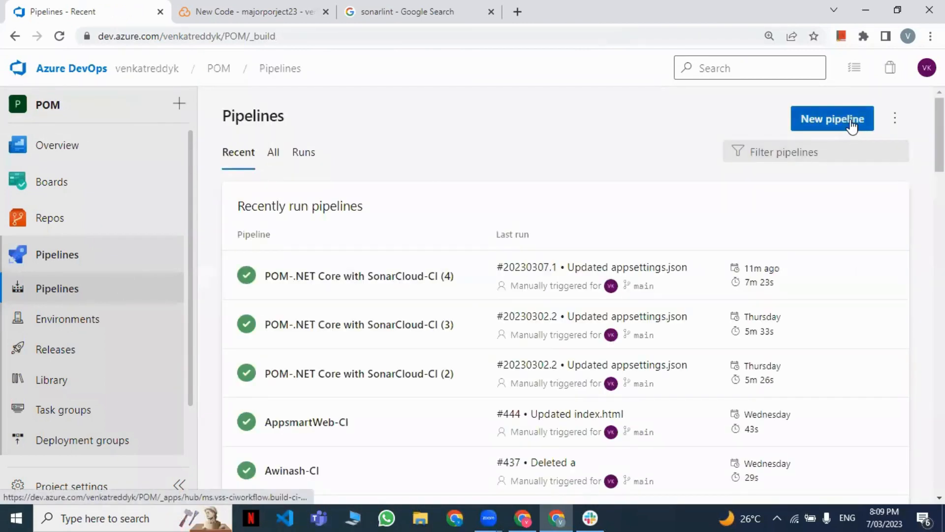
pyautogui.click(431, 280)
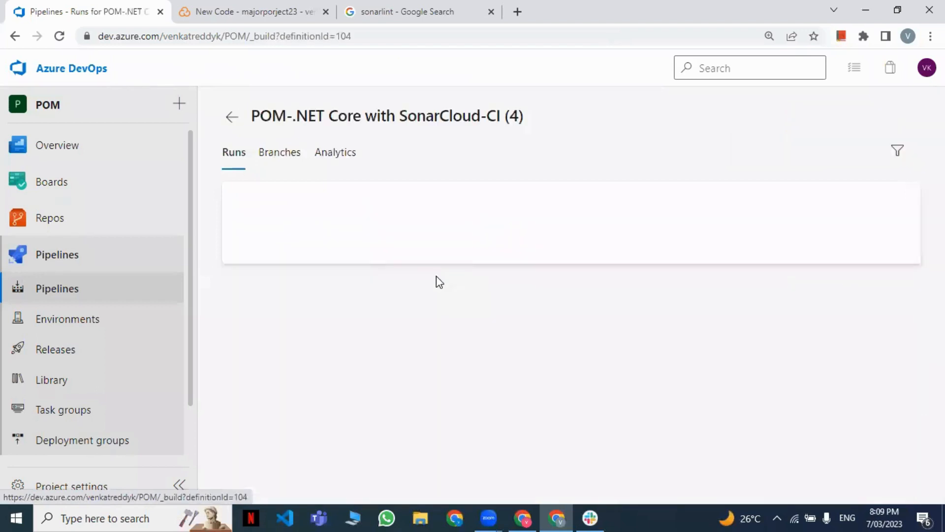
pyautogui.click(861, 125)
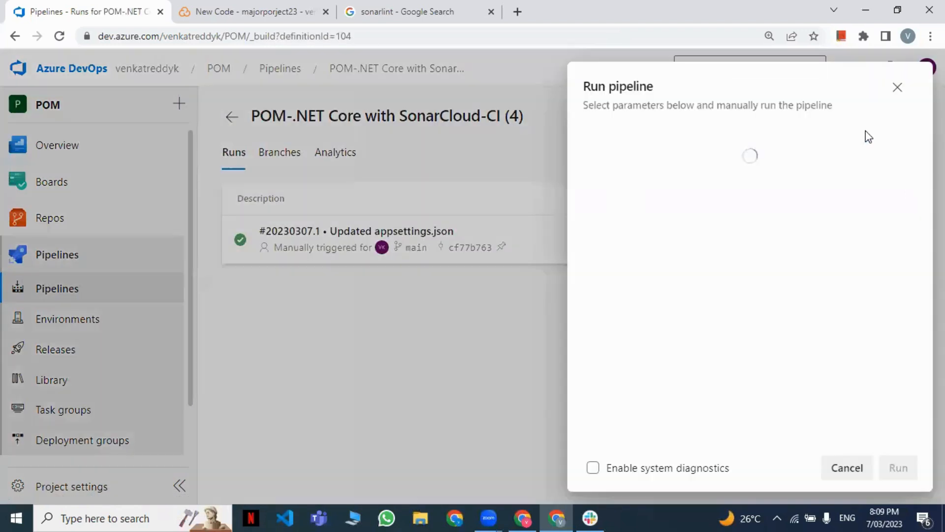
pyautogui.click(893, 468)
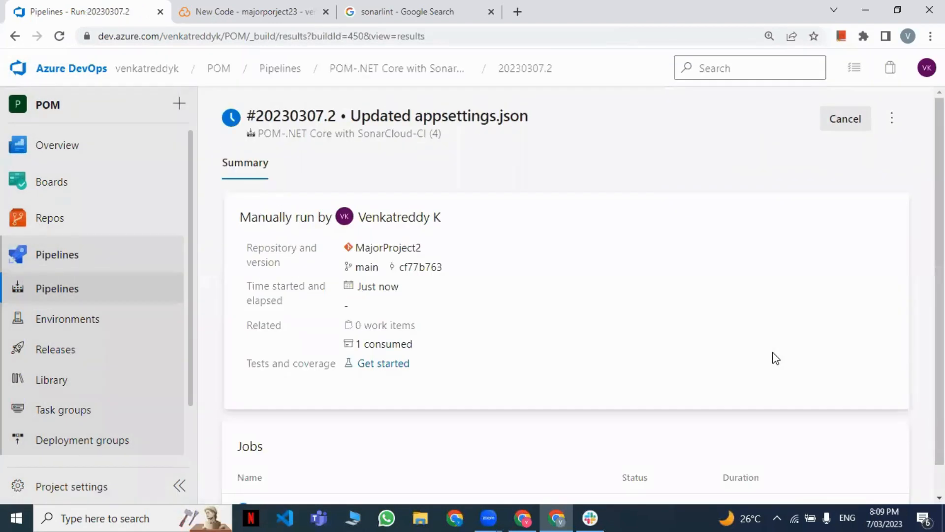
# Step: Open the Agent job 1 log of the newly started pipeline run
pyautogui.scroll(-1, 635, 413)
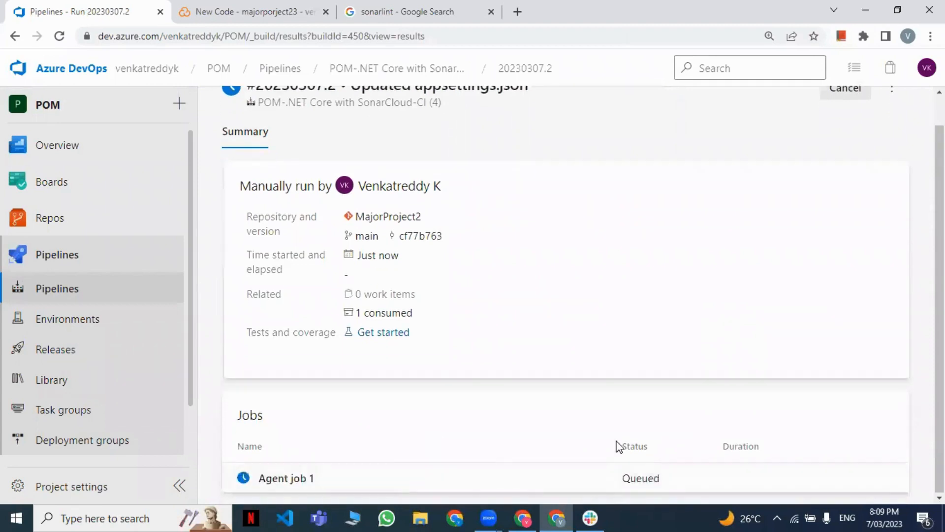
pyautogui.click(347, 488)
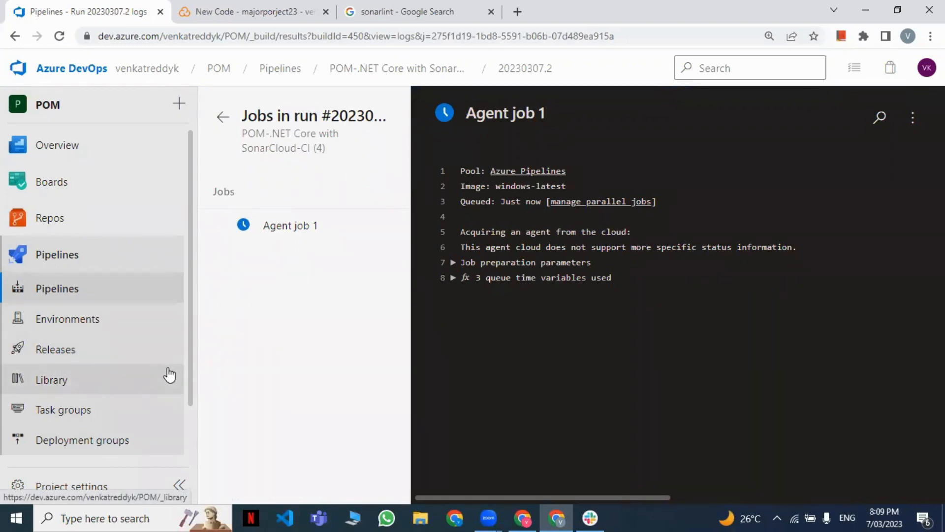
pyautogui.click(289, 232)
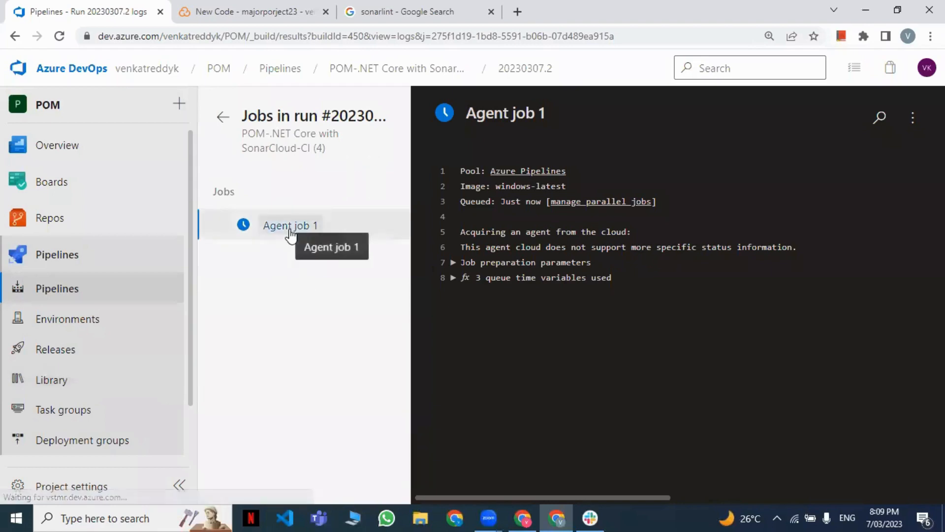
# Step: Return to SonarCloud, open the project list and compare majorproject290's quality gate status and metrics with majorporject23
pyautogui.click(286, 10)
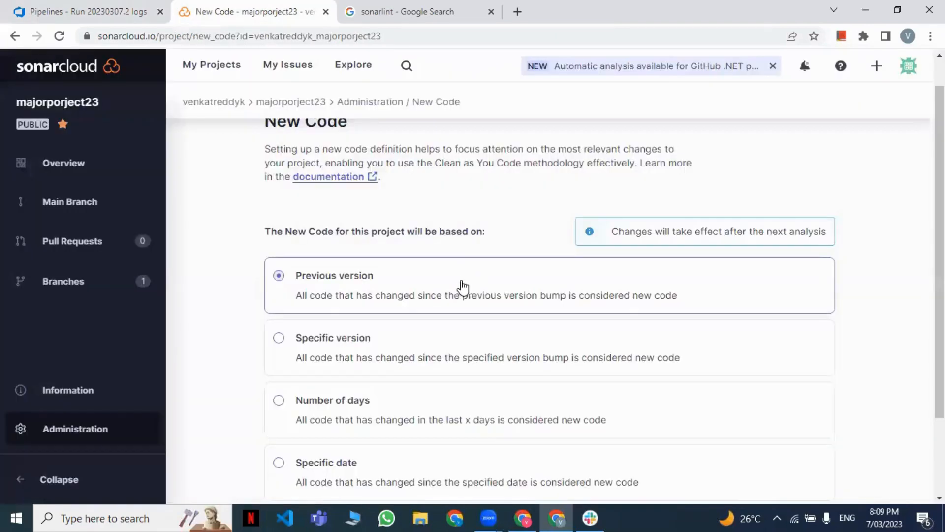
pyautogui.click(212, 66)
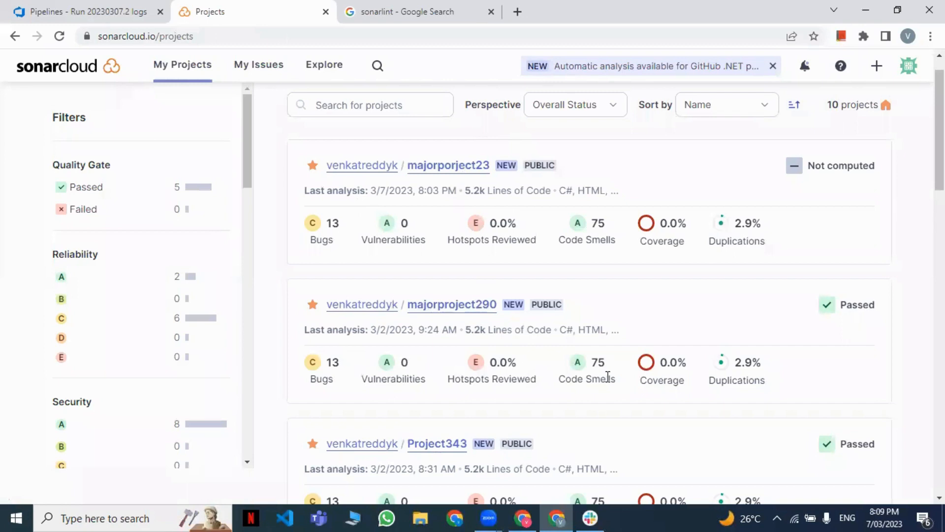
pyautogui.moveTo(840, 306); pyautogui.dragTo(881, 305)
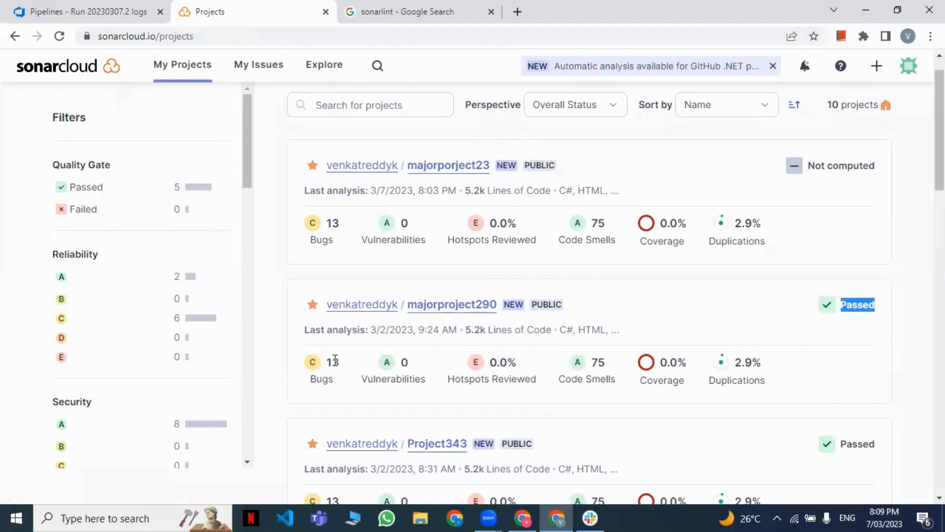
pyautogui.click(864, 306)
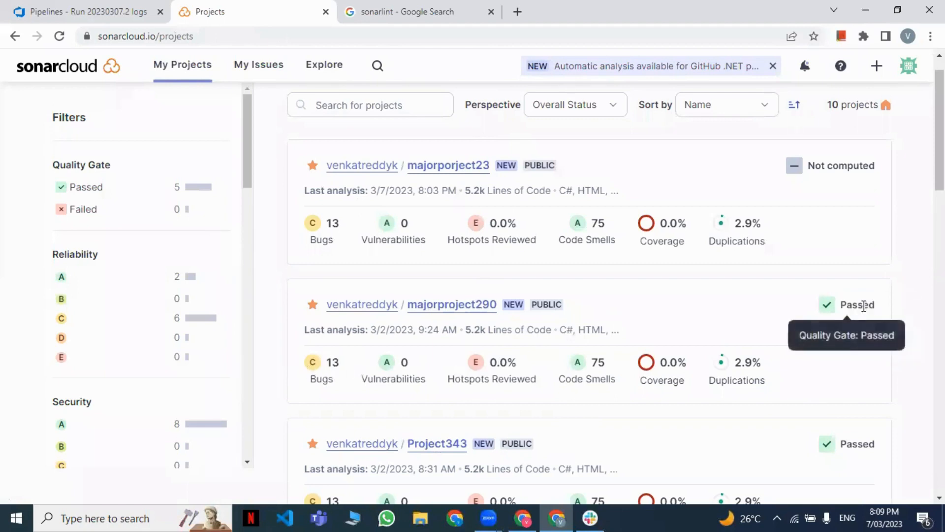
pyautogui.doubleClick(862, 304)
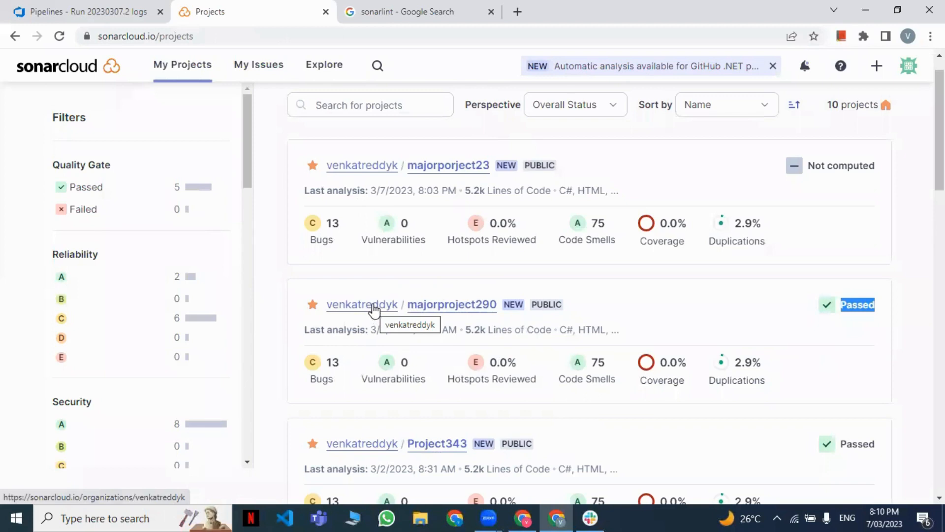
# Step: Close the sonarlint search tab and check the progress of the running Agent job 1 in Azure DevOps
pyautogui.click(490, 11)
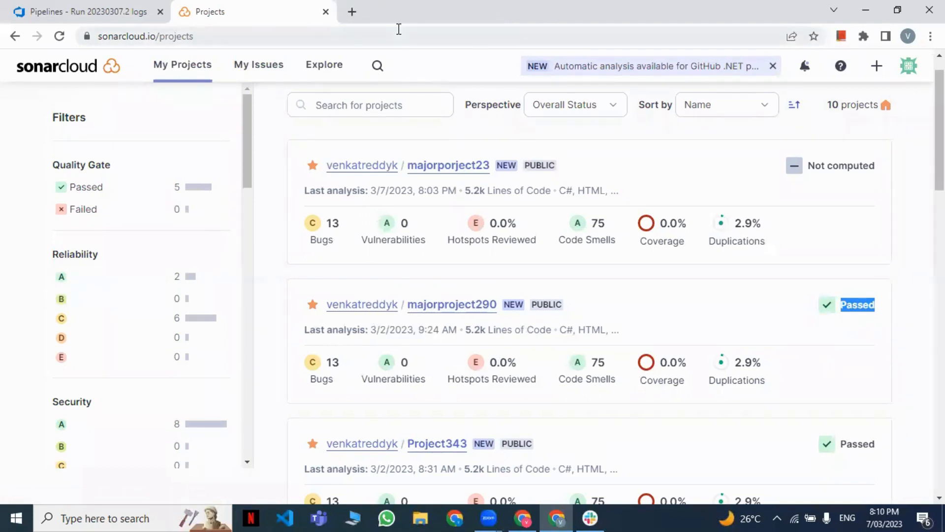
pyautogui.click(140, 16)
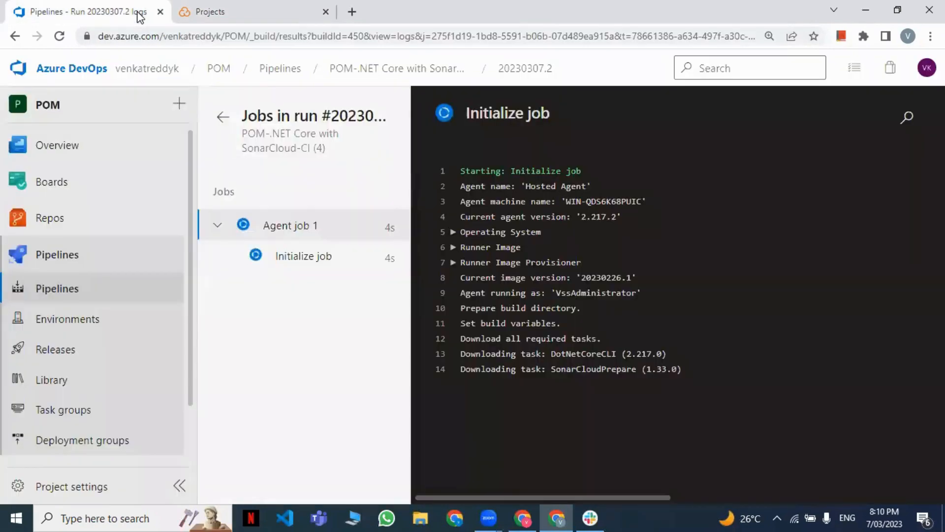
pyautogui.click(237, 8)
# Step: Switch to Slack, post "Today's Assignment" in the b44 Azure crash course channel and start a numbered list in a new message
pyautogui.click(77, 517)
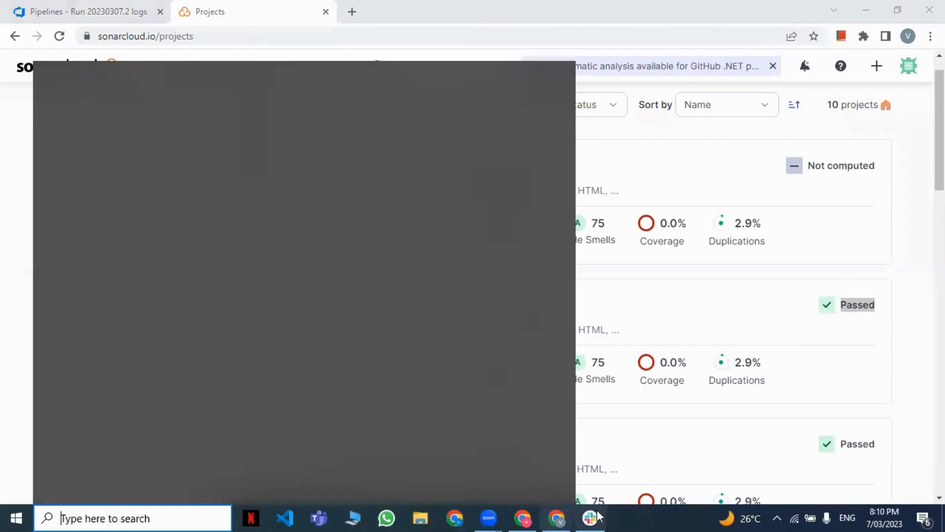
pyautogui.click(594, 515)
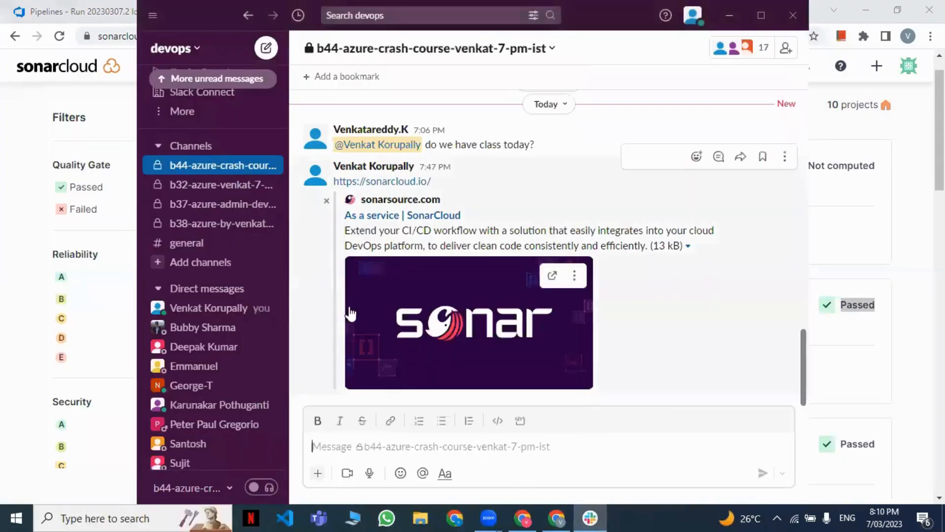
pyautogui.click(313, 440)
pyautogui.write("Today'sA")
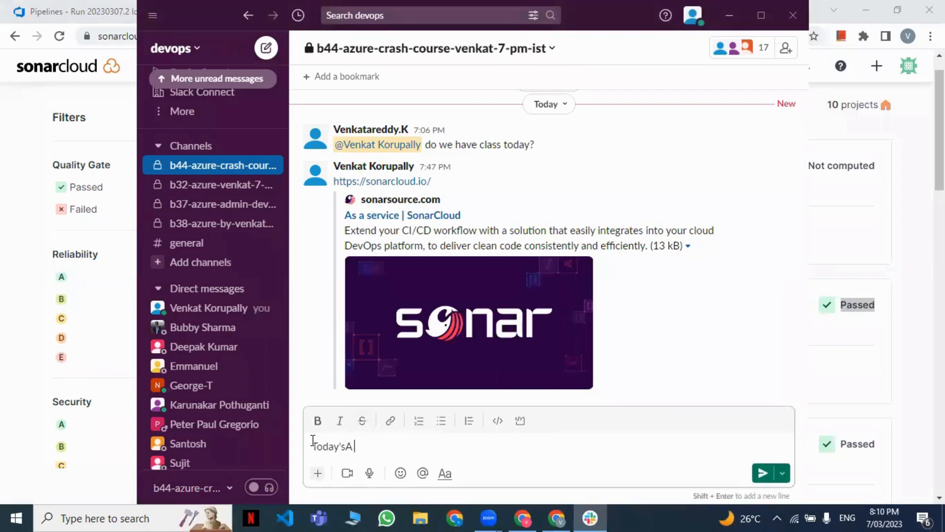
pyautogui.press('BackSpace')
pyautogui.press('BackSpace')
pyautogui.write('s Assige')
pyautogui.press('BackSpace')
pyautogui.write('n')
pyautogui.press('BackSpace')
pyautogui.write('nment')
pyautogui.press('Return')
pyautogui.write('1.')
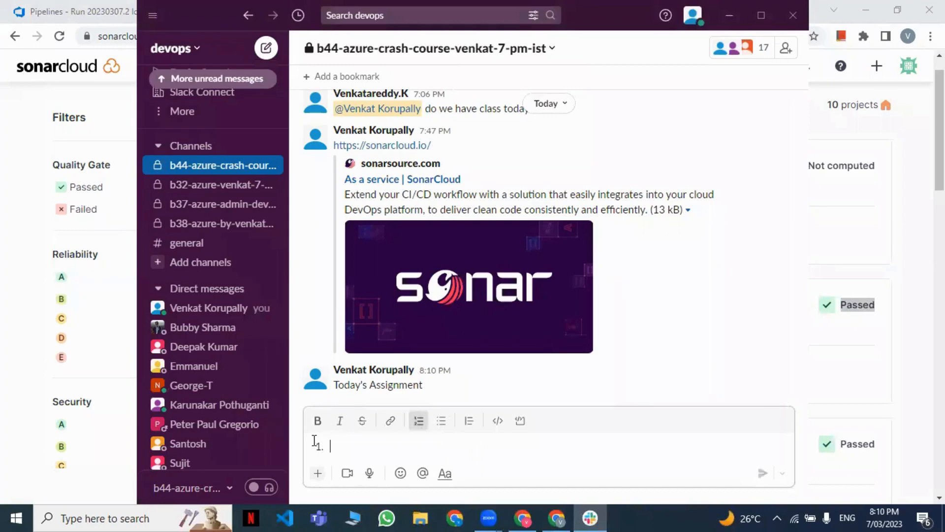
# Step: Go back to the Azure DevOps run log in the browser and check the status of the Agent job 1 tasks
pyautogui.hotkey('alt', 'Tab')
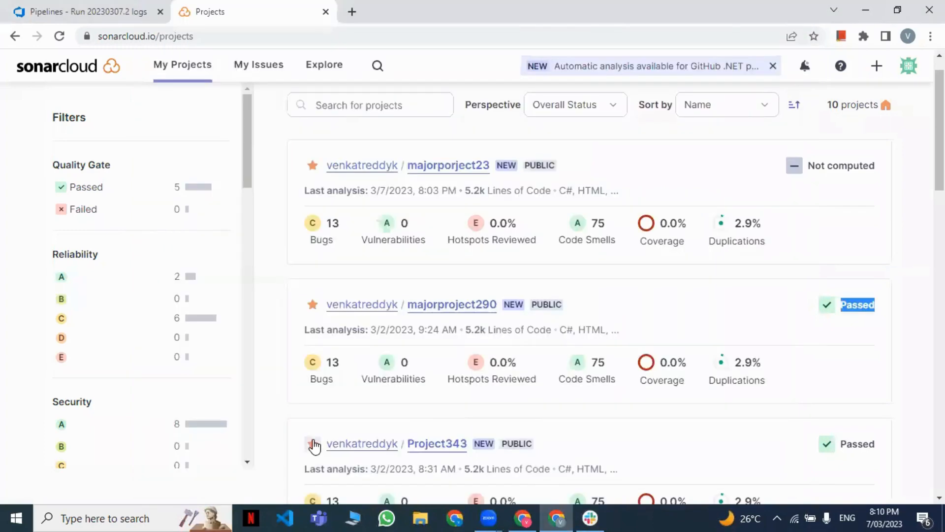
pyautogui.click(51, 12)
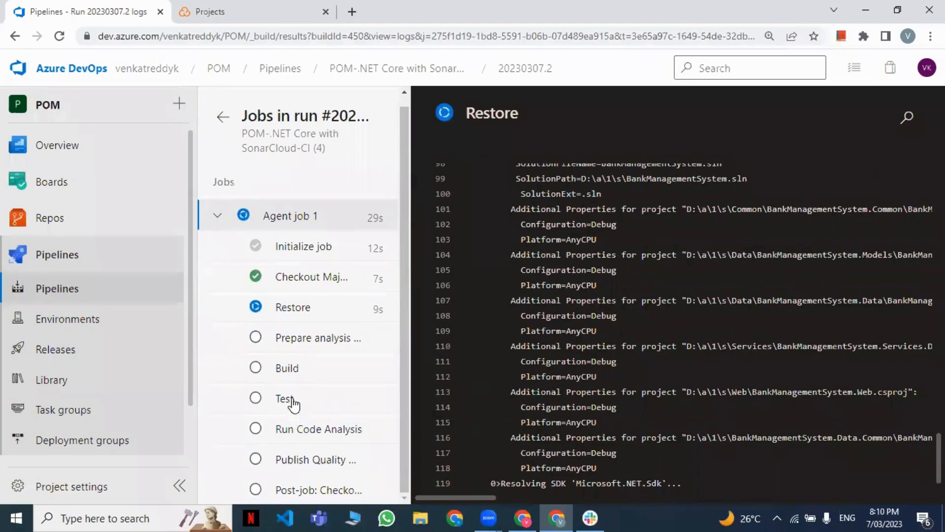
# Step: Check the SonarCloud project list, then return to the Azure DevOps run log to check the Restore task's progress
pyautogui.click(309, 14)
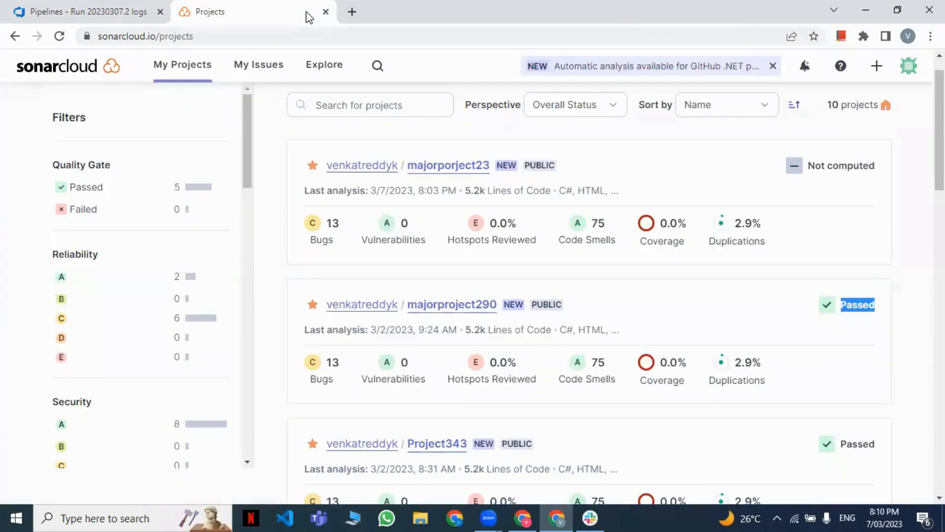
pyautogui.click(109, 7)
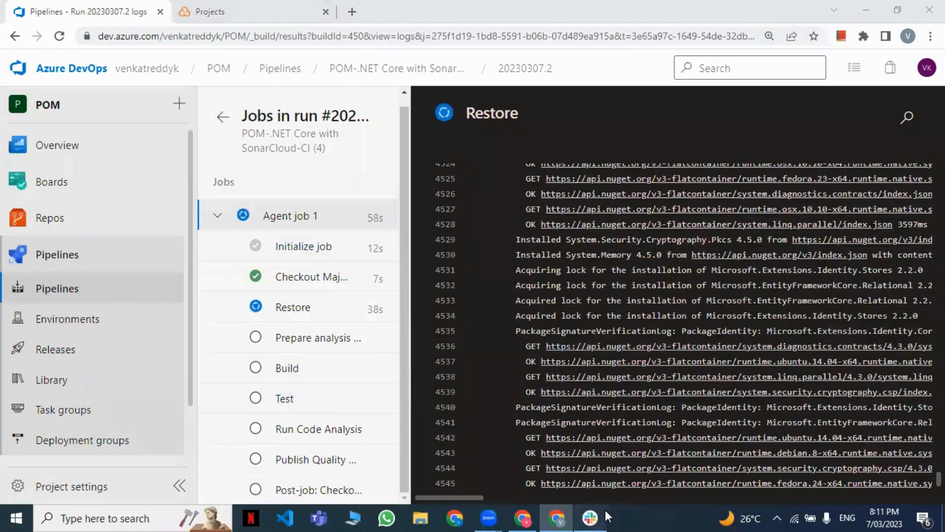
# Step: Switch to Slack and post the numbered item "Create a build pipeline for your sonar cloud project" in the b44 Azure crash course channel
pyautogui.hotkey('alt', 'Tab')
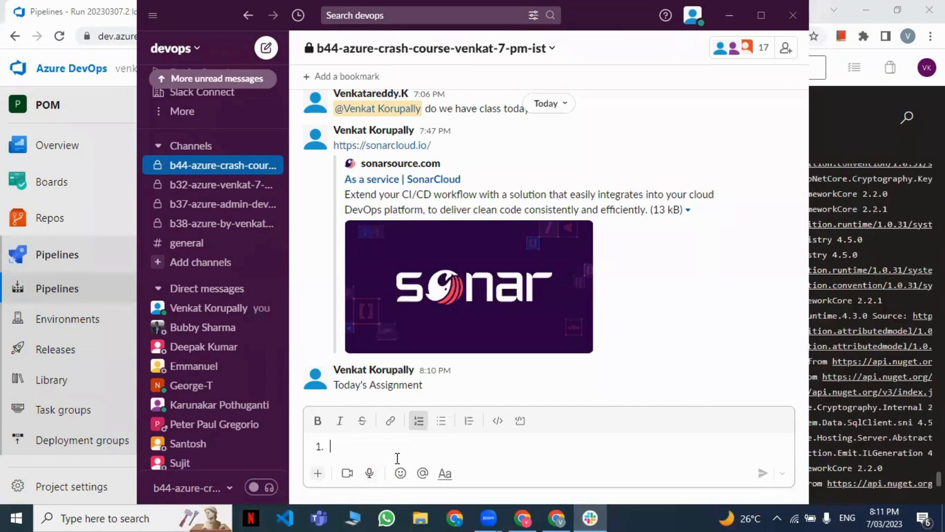
pyautogui.write('Creat')
pyautogui.press('BackSpace')
pyautogui.write('te')
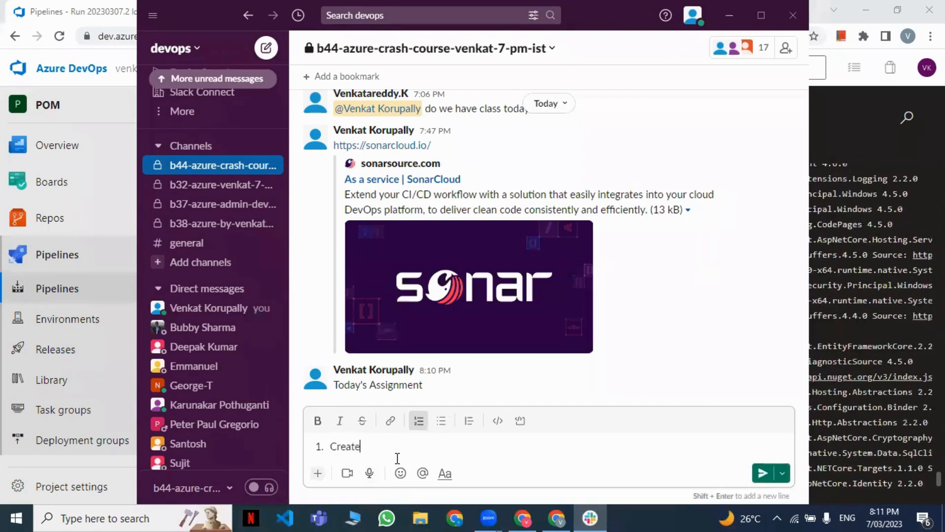
pyautogui.write(' a build pipel')
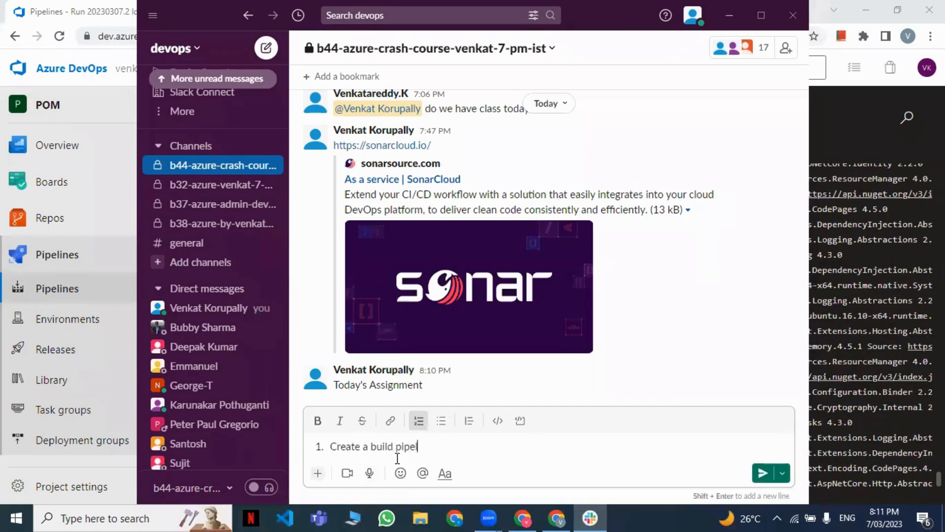
pyautogui.write('ine for your')
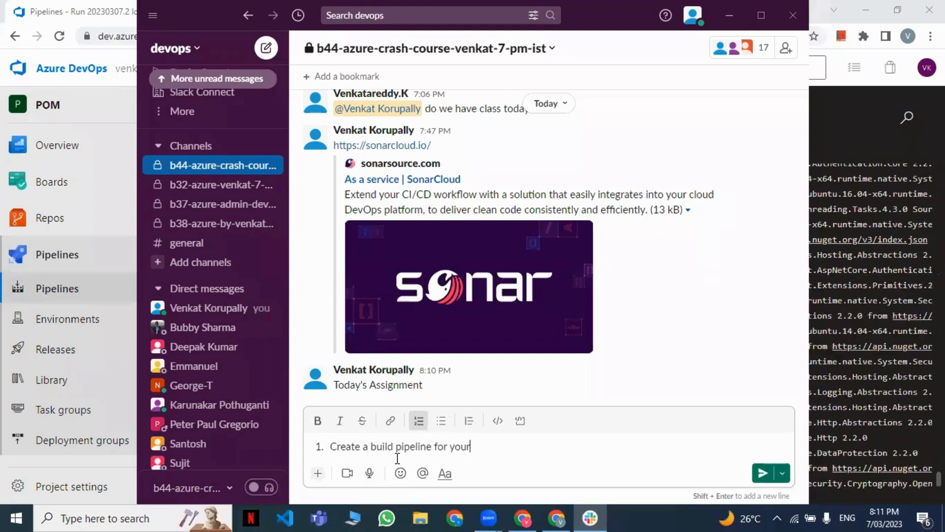
pyautogui.write(' sonar c')
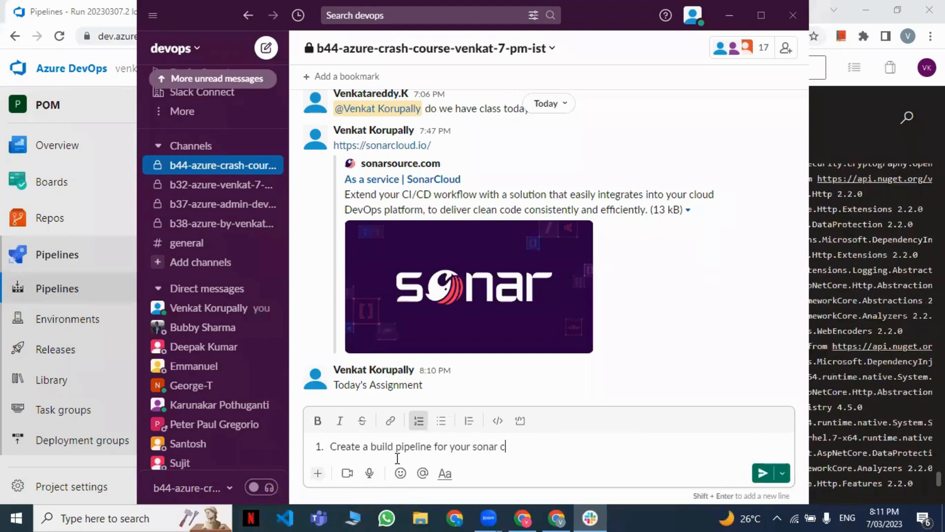
pyautogui.write('loud rpo')
pyautogui.press('BackSpace')
pyautogui.press('BackSpace')
pyautogui.write('p')
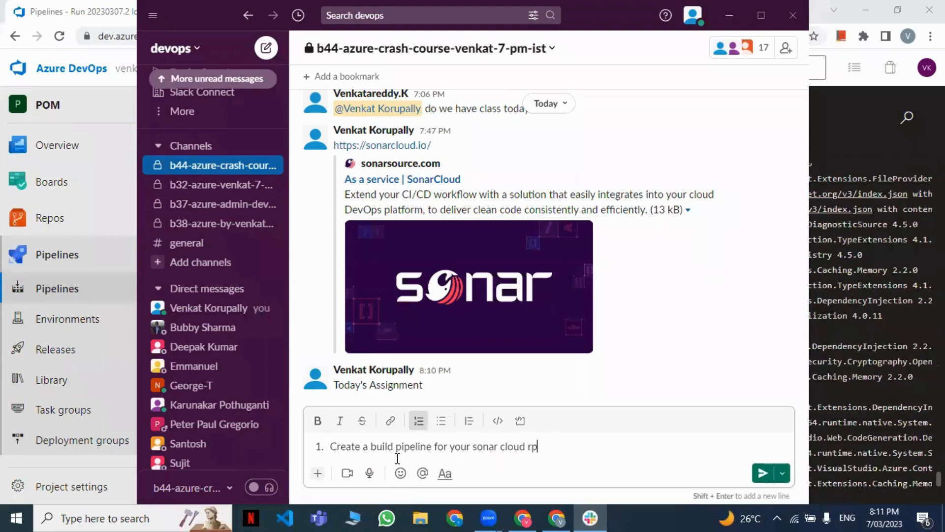
pyautogui.press('BackSpace')
pyautogui.press('BackSpace')
pyautogui.write('project')
pyautogui.press('Return')
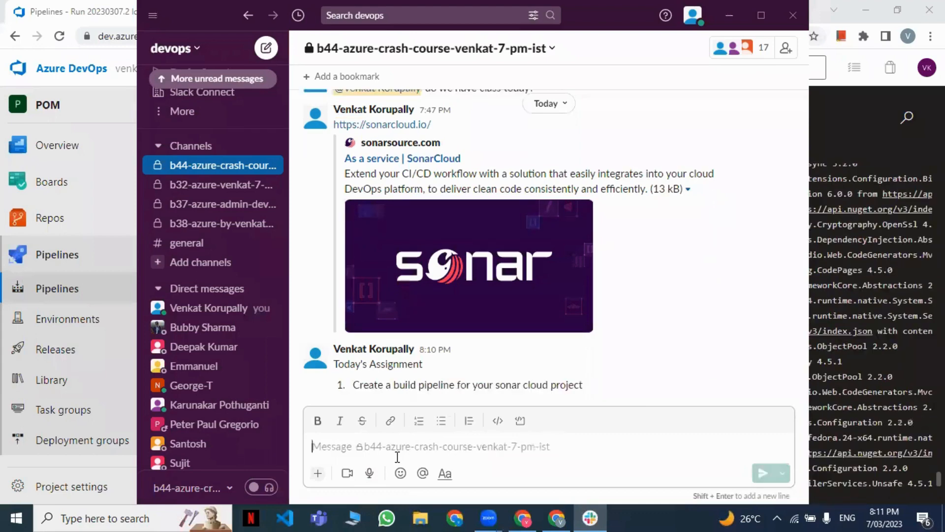
# Step: Minimize Slack, return to the SonarCloud project list and compare the quality gate statuses of majorporject23 and majorproject290
pyautogui.click(730, 15)
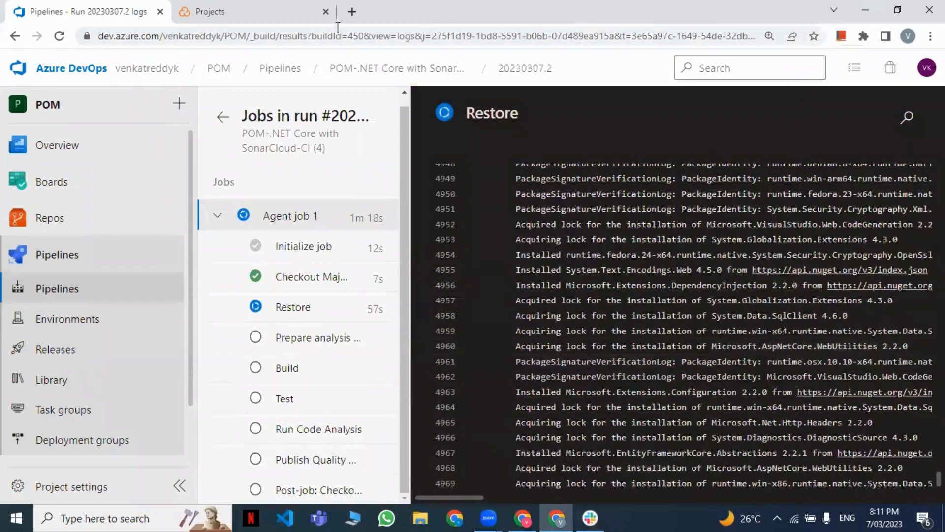
pyautogui.click(280, 9)
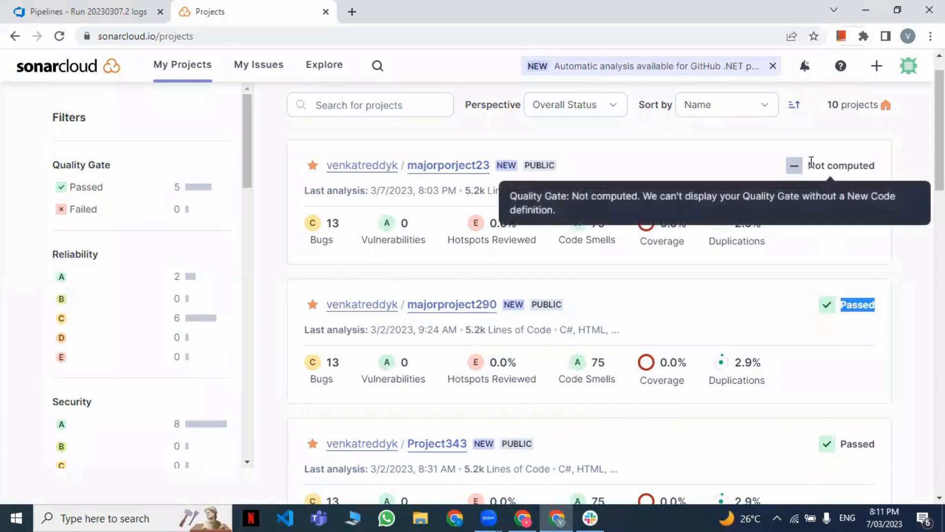
pyautogui.moveTo(809, 165); pyautogui.dragTo(881, 161)
pyautogui.click(835, 363)
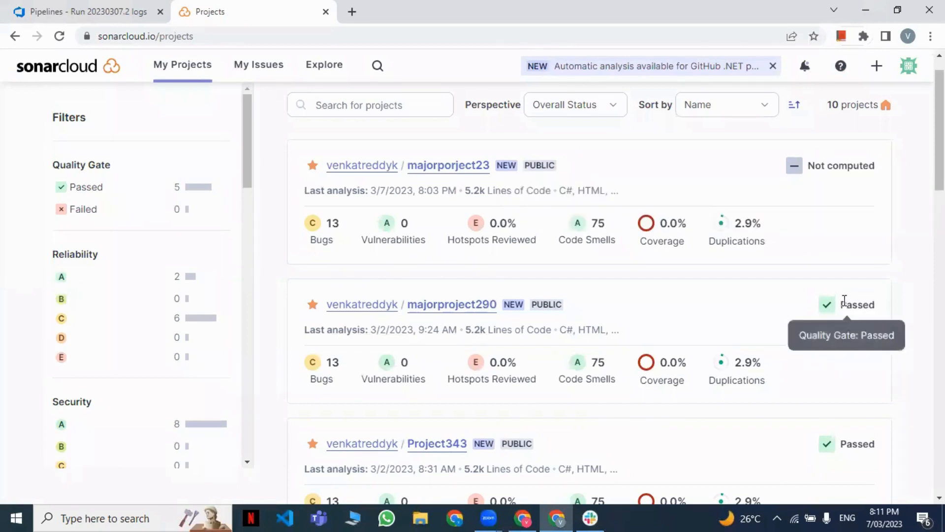
pyautogui.moveTo(842, 303); pyautogui.dragTo(872, 301)
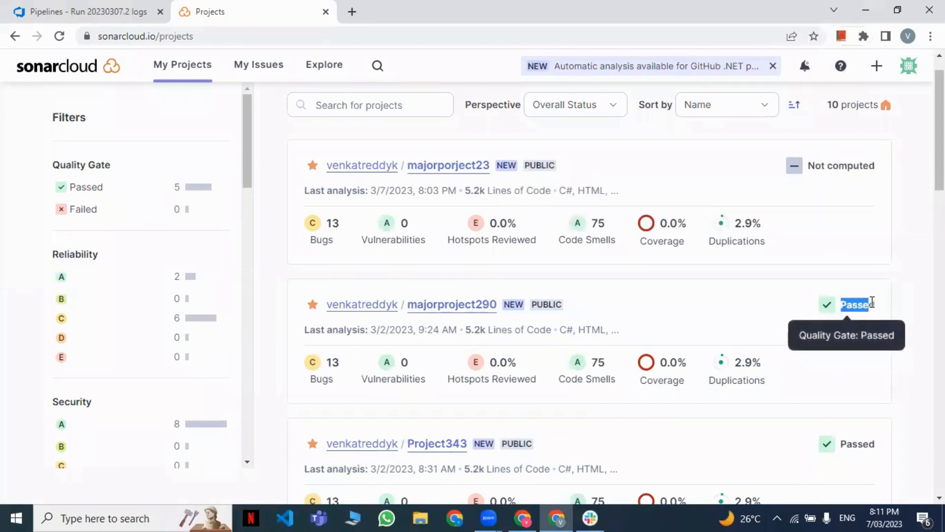
pyautogui.click(813, 163)
pyautogui.moveTo(812, 163); pyautogui.dragTo(850, 169)
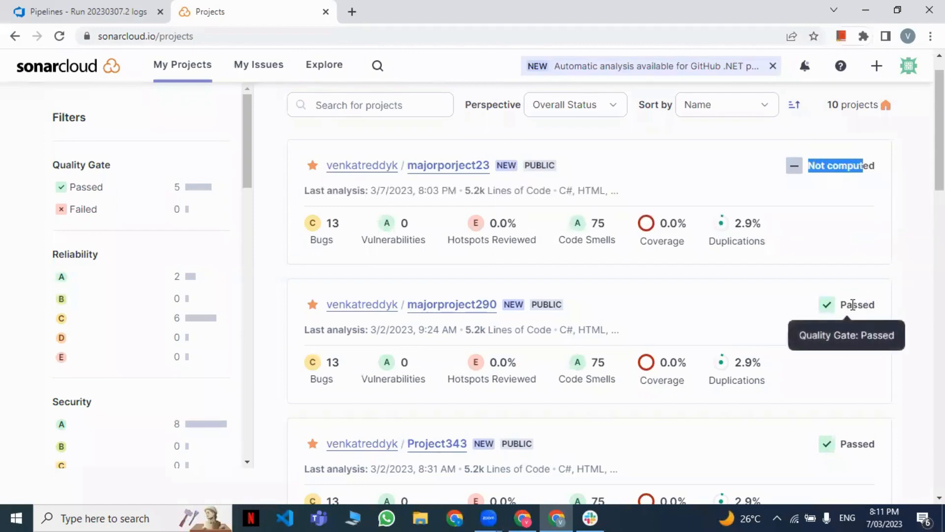